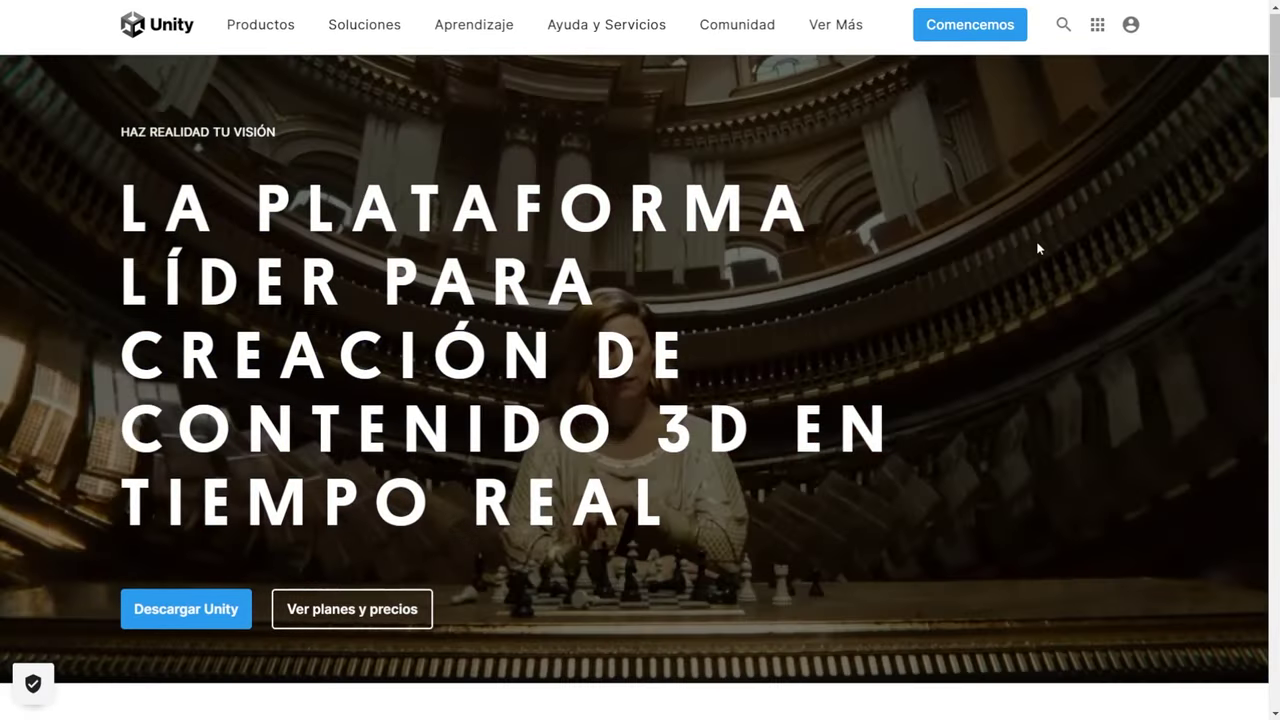
Step: Download the Windows Unity Hub installer (UnityHubSetup.exe) from the Unity download page
scroll(1036, 242, "down", 2)
scroll(1037, 248, "up", 1)
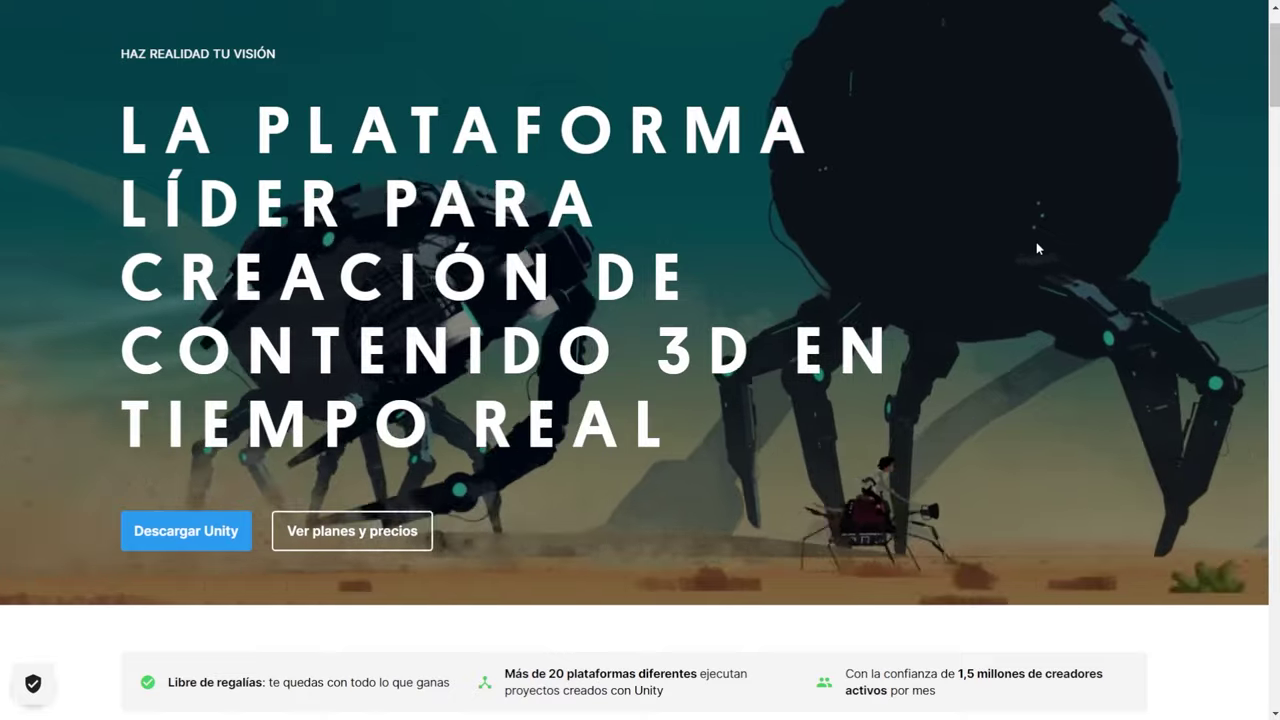
scroll(1037, 248, "down", 4)
scroll(1037, 248, "down", 3)
scroll(1037, 248, "down", 2)
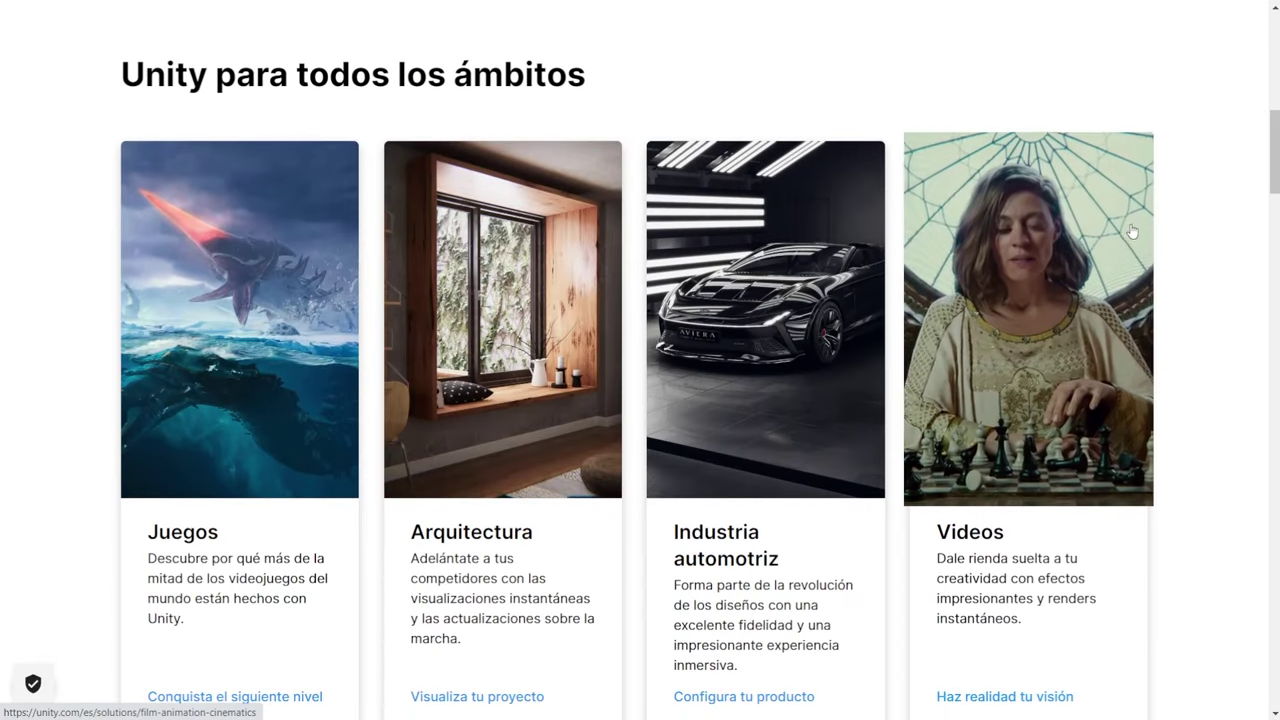
scroll(1100, 238, "down", 2)
scroll(1132, 231, "down", 4)
scroll(1132, 231, "down", 4)
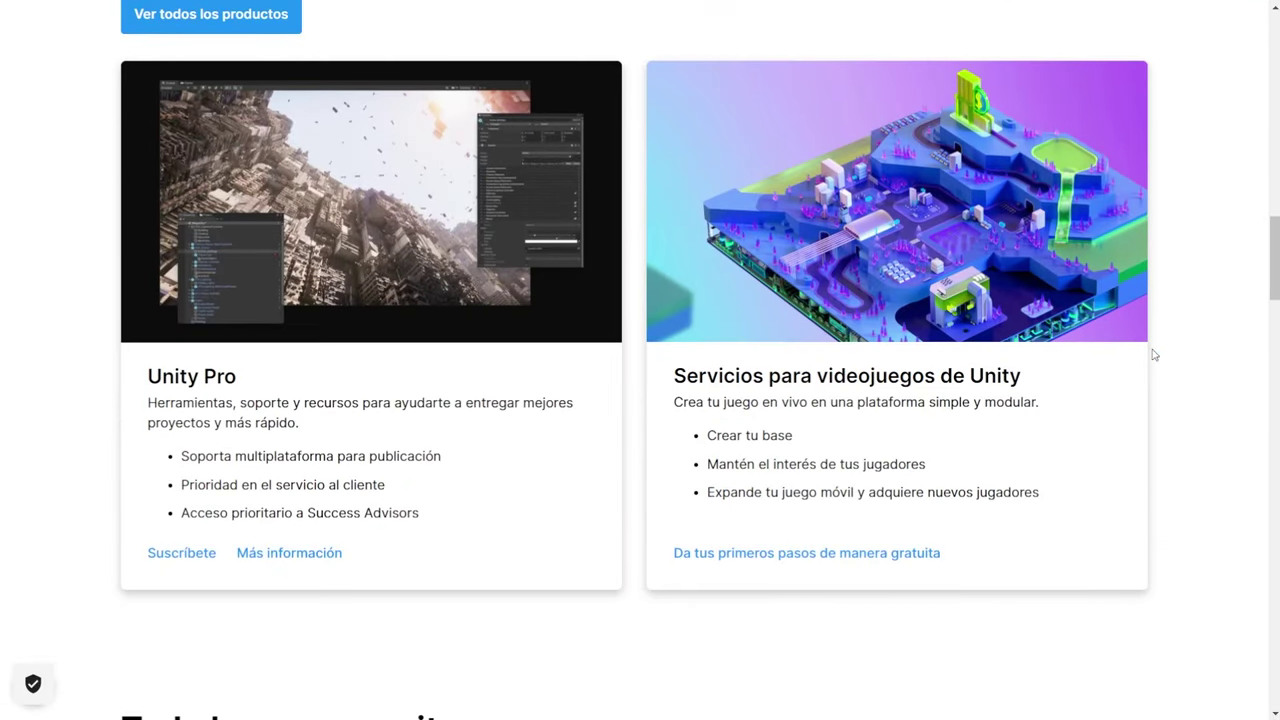
scroll(1153, 354, "down", 4)
scroll(1153, 354, "down", 6)
scroll(1153, 354, "down", 3)
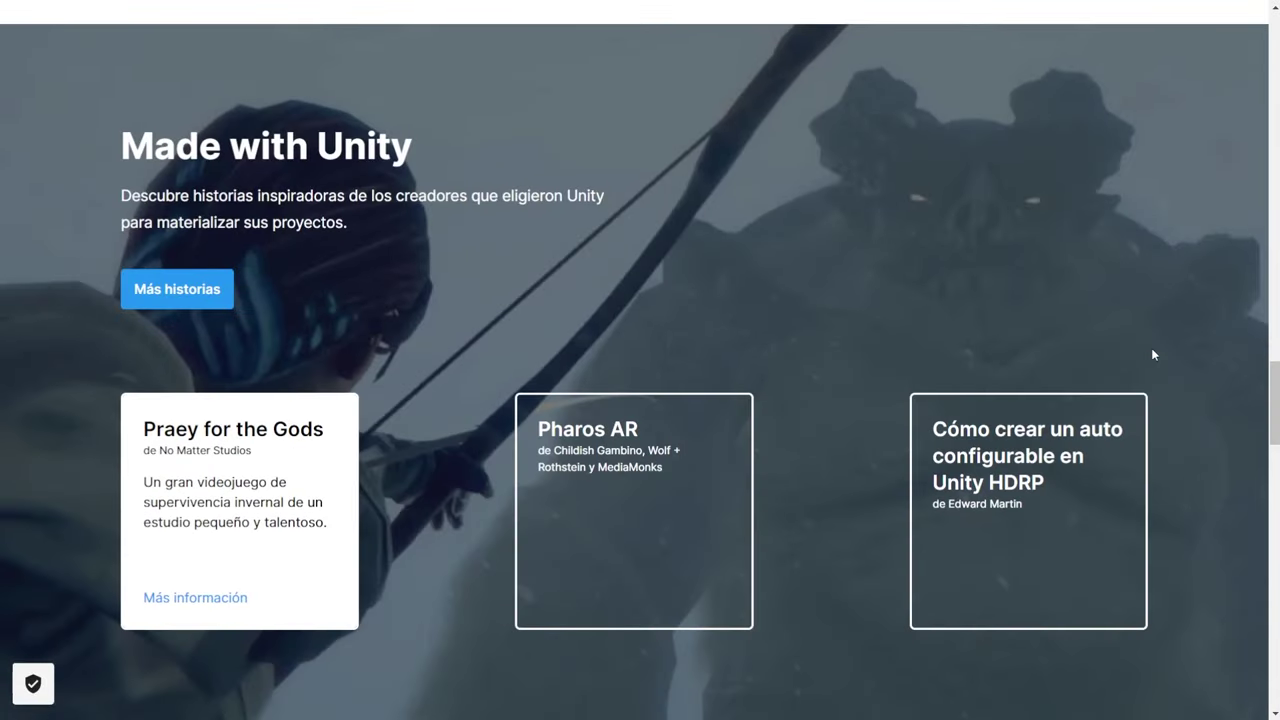
scroll(1153, 354, "down", 4)
scroll(1268, 470, "down", 5)
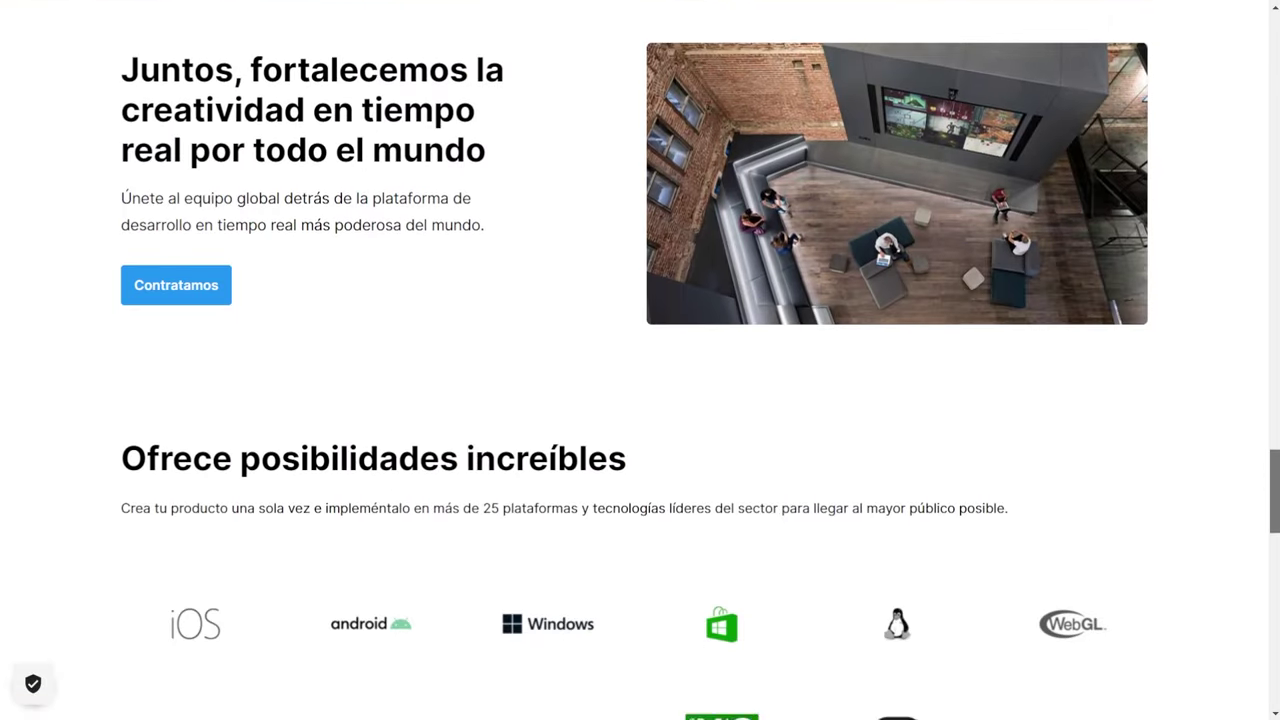
scroll(1277, 514, "down", 1)
left_click_drag(1277, 514, 1276, 50)
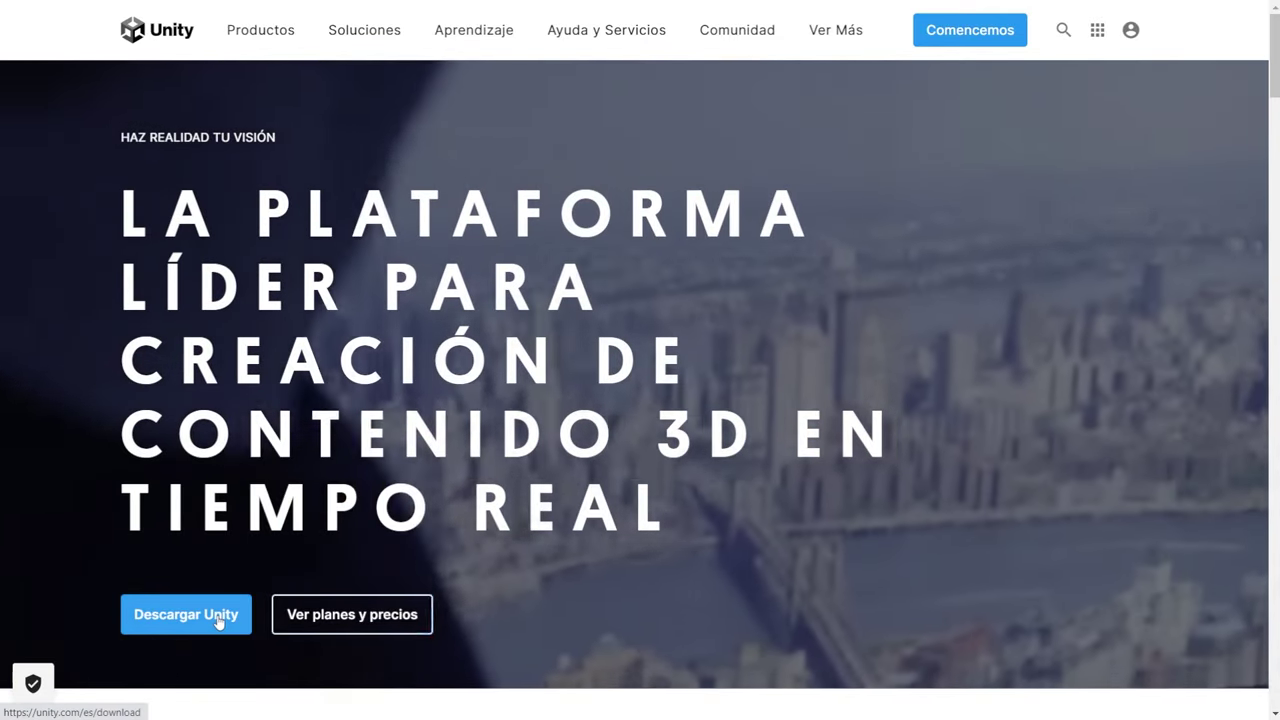
left_click(221, 620)
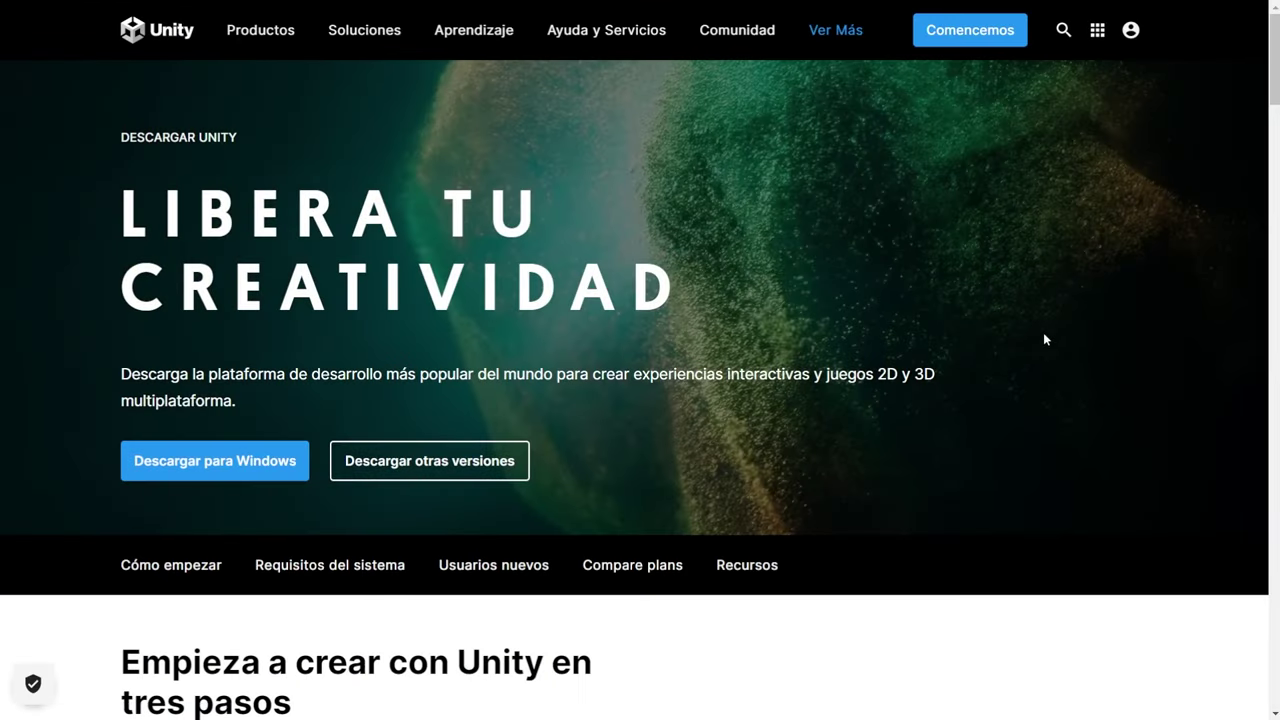
left_click(225, 469)
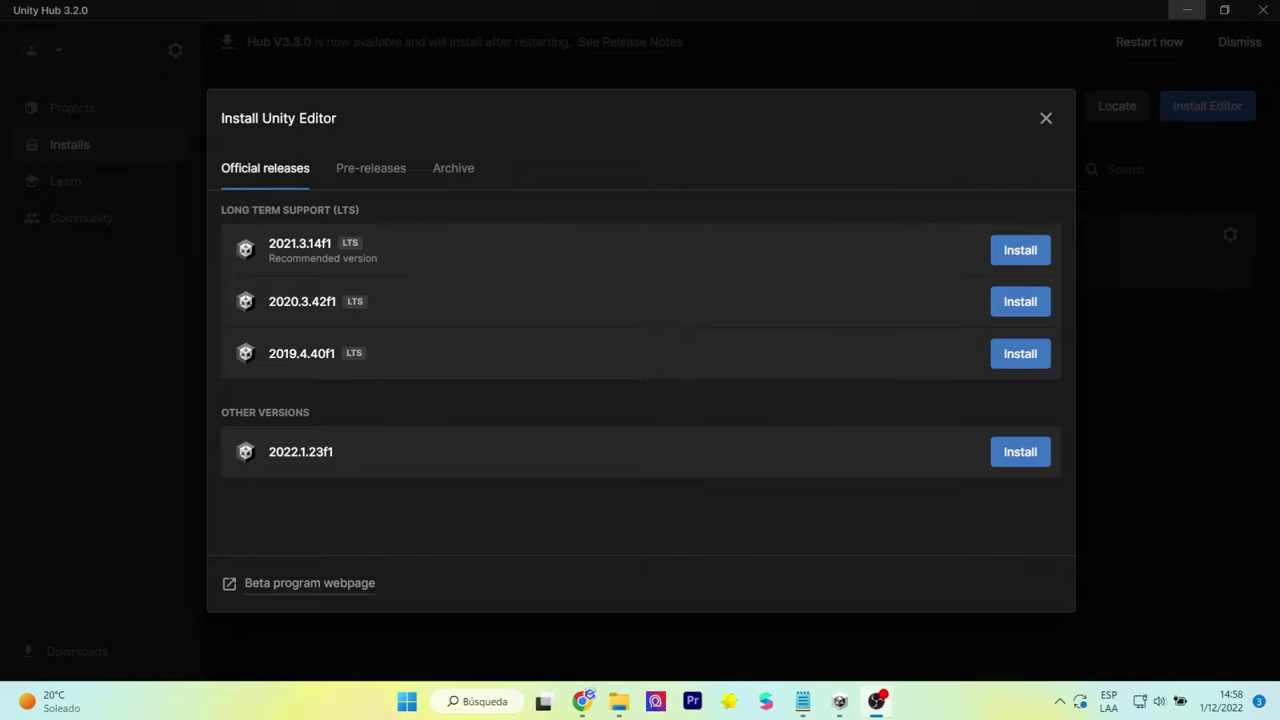
Step: Install editor 2021.3.14f1 with Android Build Support, OpenJDK and Android SDK & NDK Tools
left_click(1020, 249)
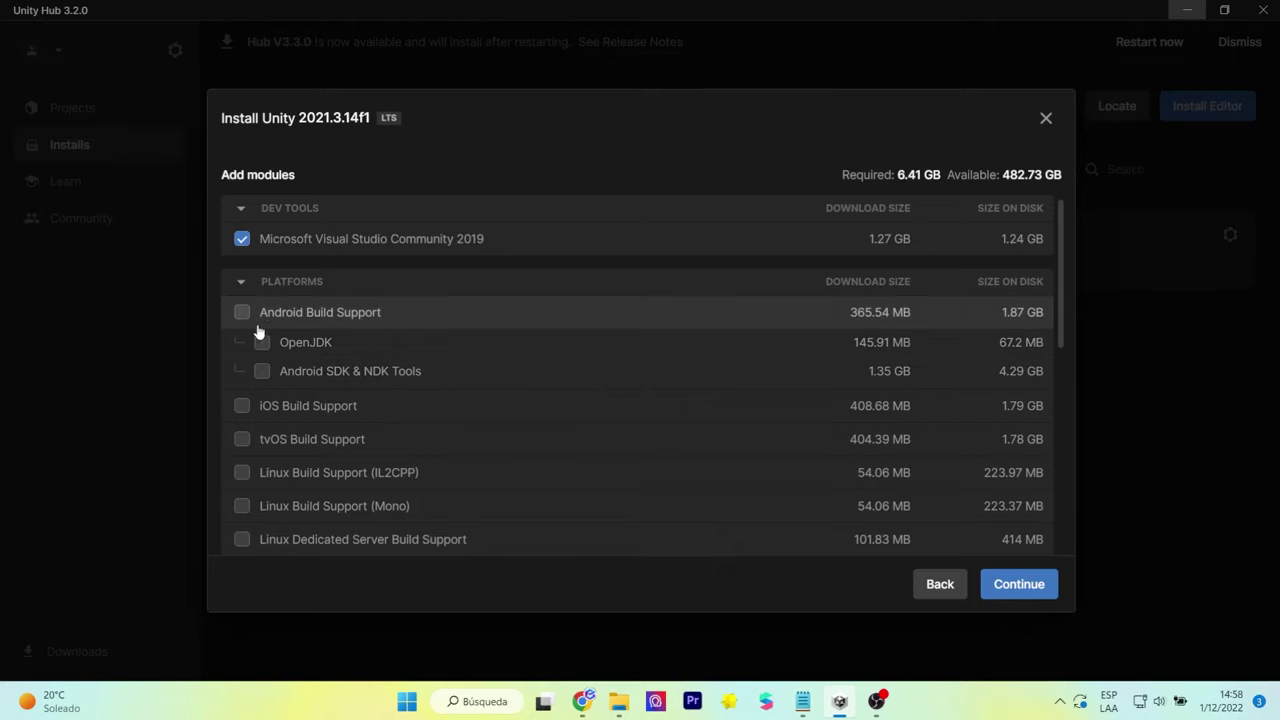
left_click(246, 317)
left_click(262, 342)
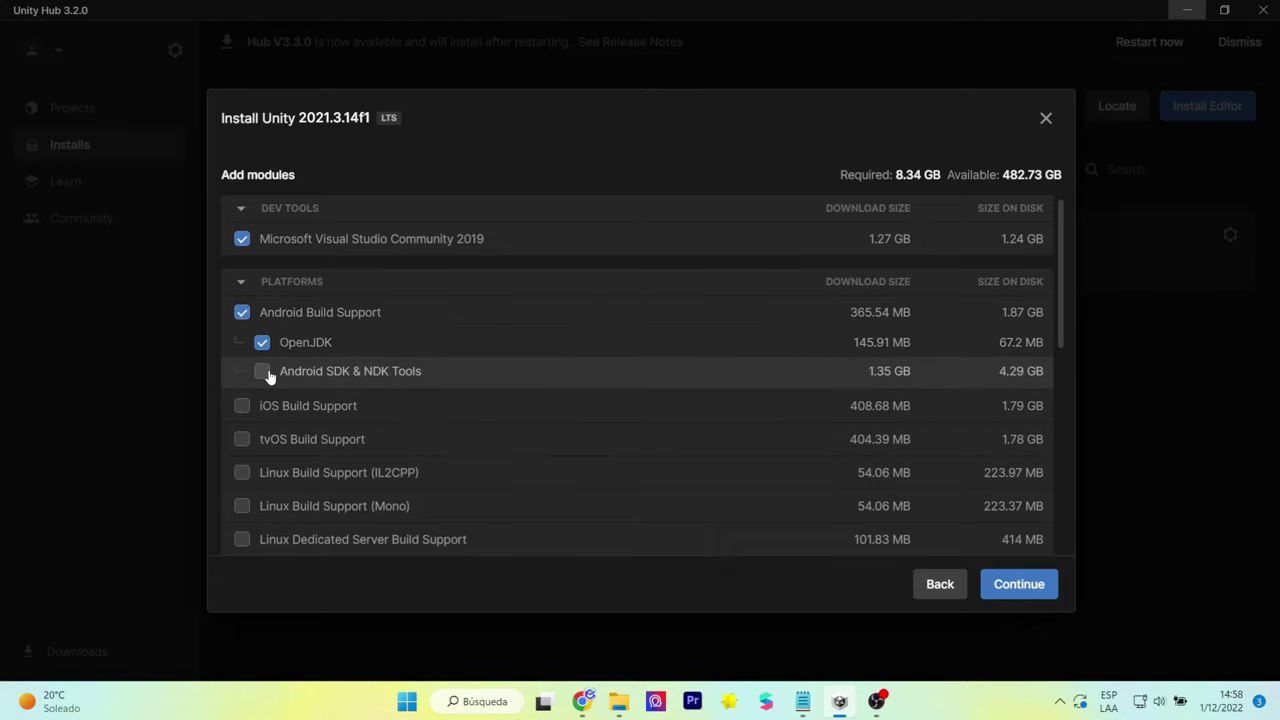
left_click(262, 371)
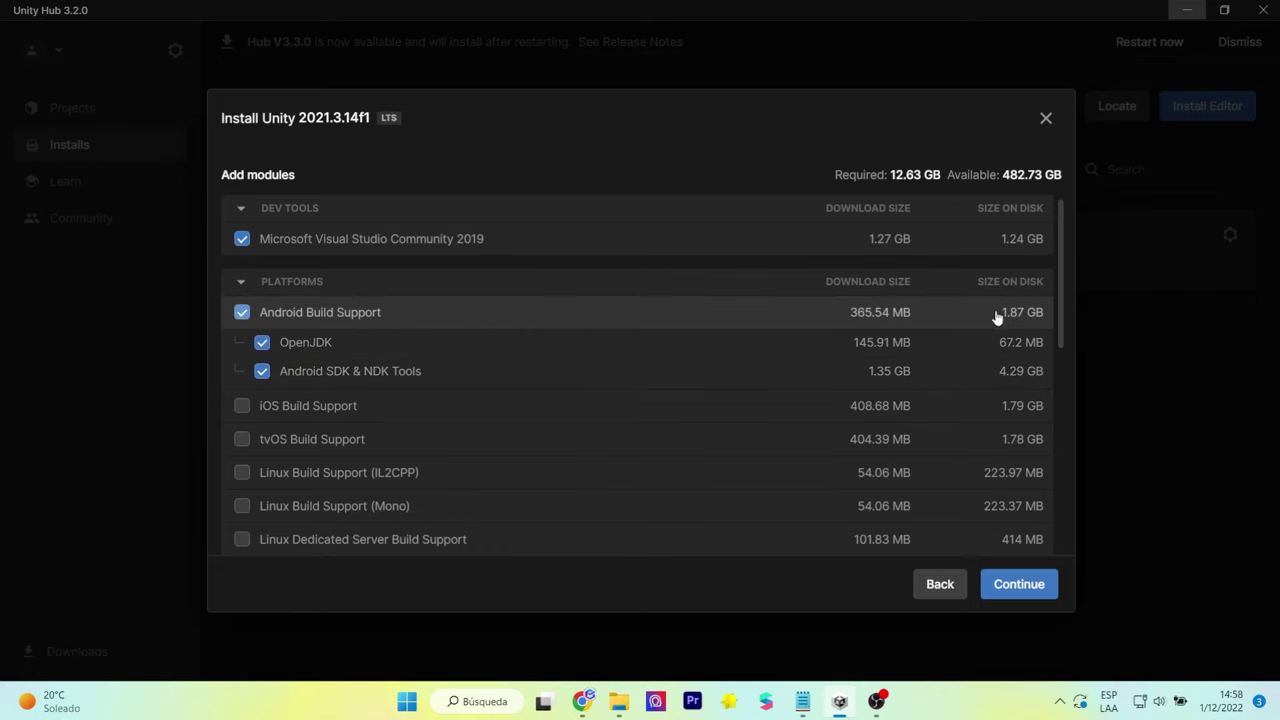
scroll(852, 333, "down", 2)
scroll(852, 333, "down", 2)
scroll(634, 437, "down", 1)
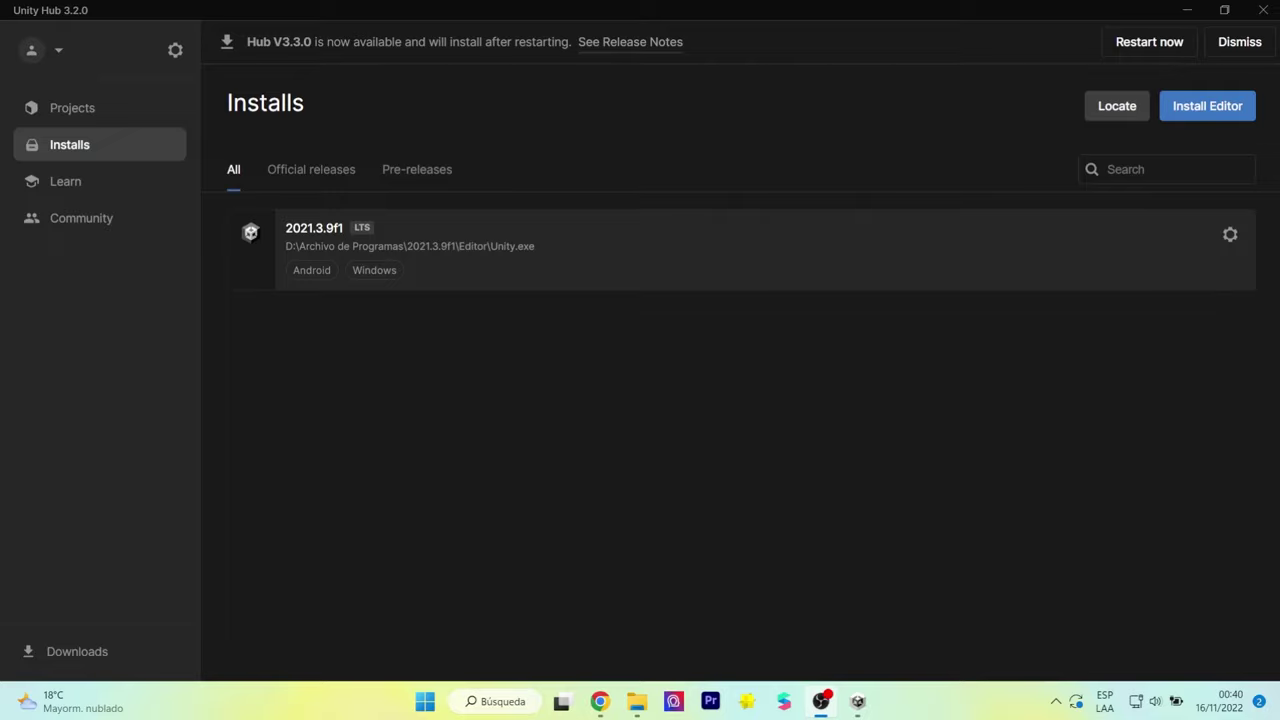
Step: Review the installed modules of the existing 2021.3.9f1 editor
left_click(1230, 234)
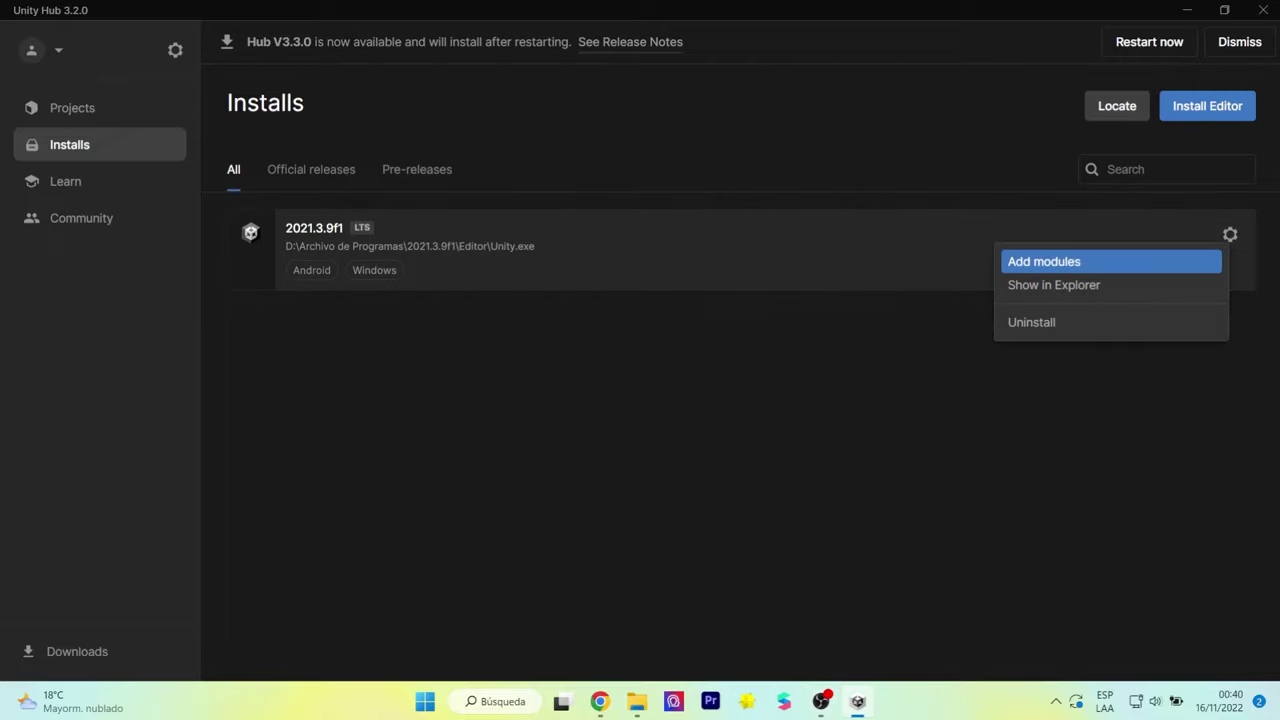
left_click(1110, 261)
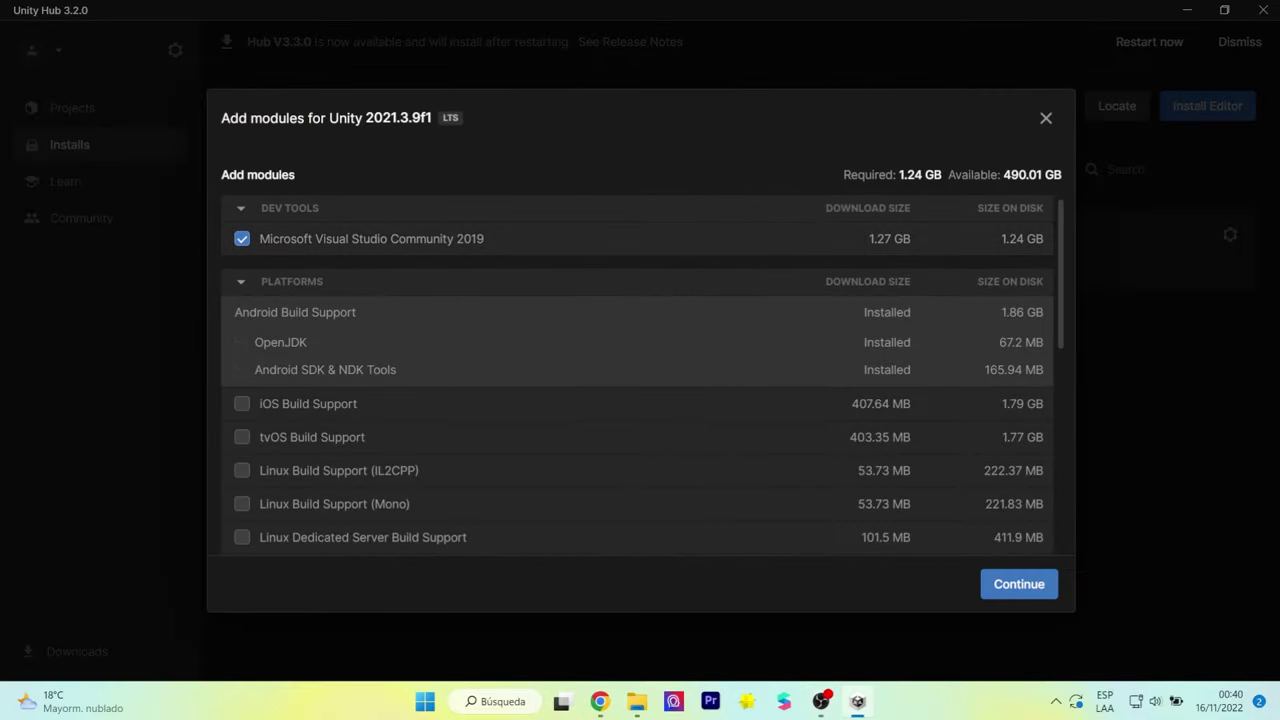
scroll(637, 400, "down", 2)
scroll(637, 400, "down", 2)
scroll(637, 400, "down", 2)
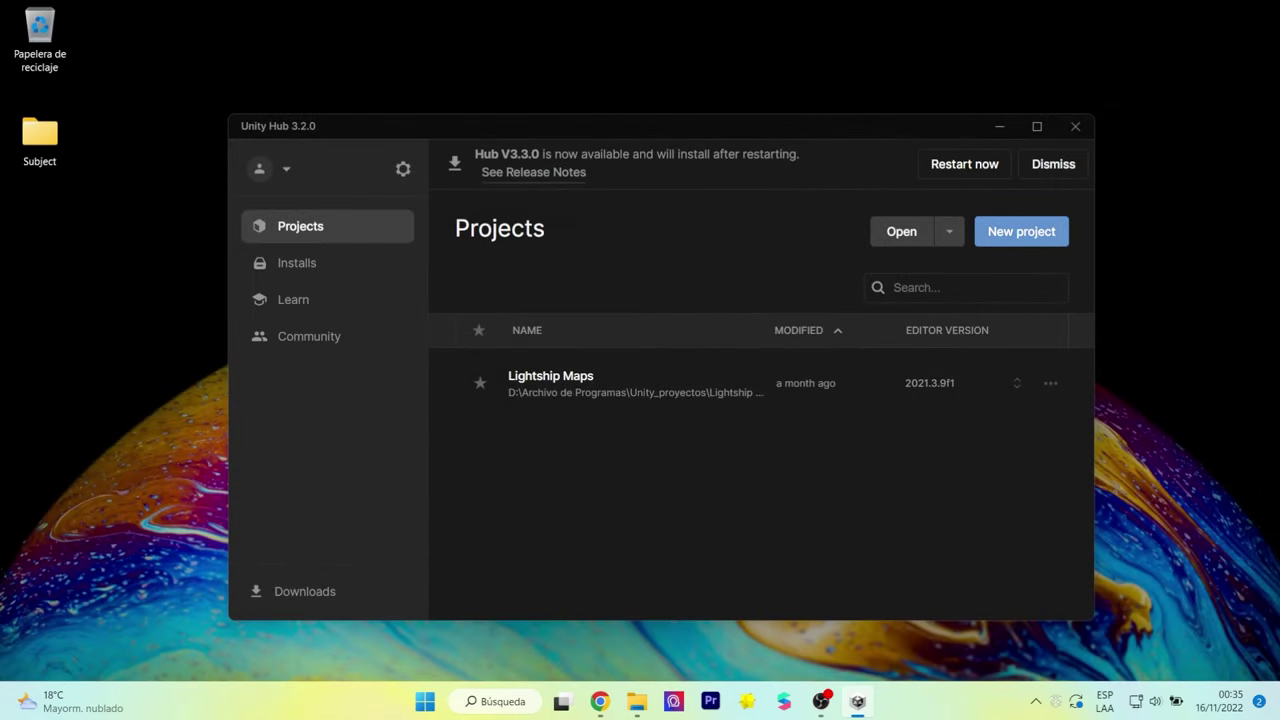
Step: Create a 3D project named 'Vuforia Sample' on editor 2021.3.9f1
left_click(1021, 231)
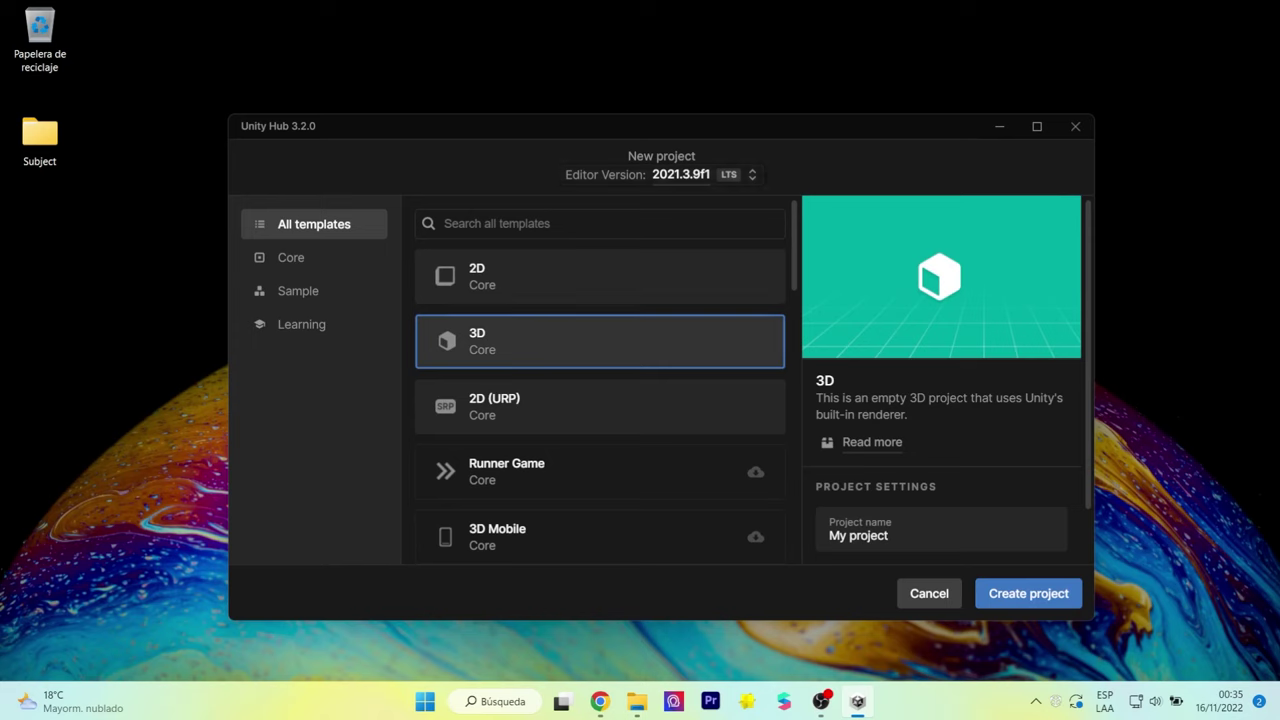
type("Vuforia")
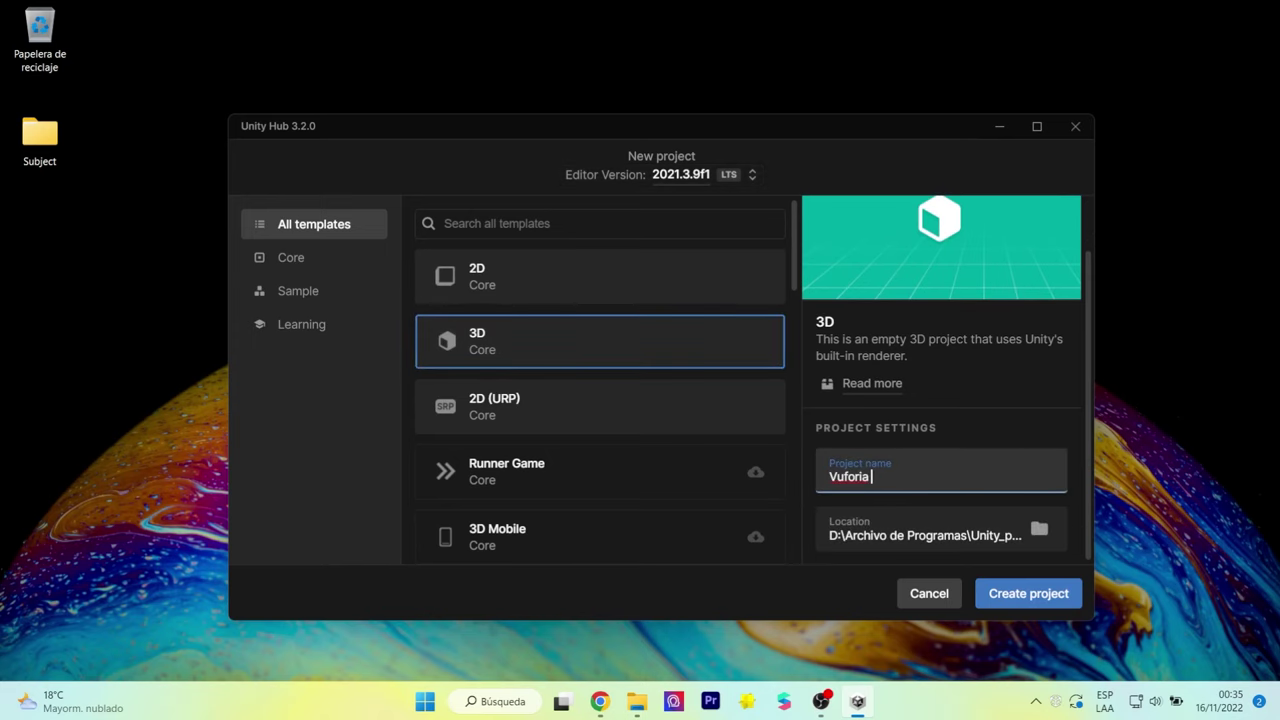
type(" Sample")
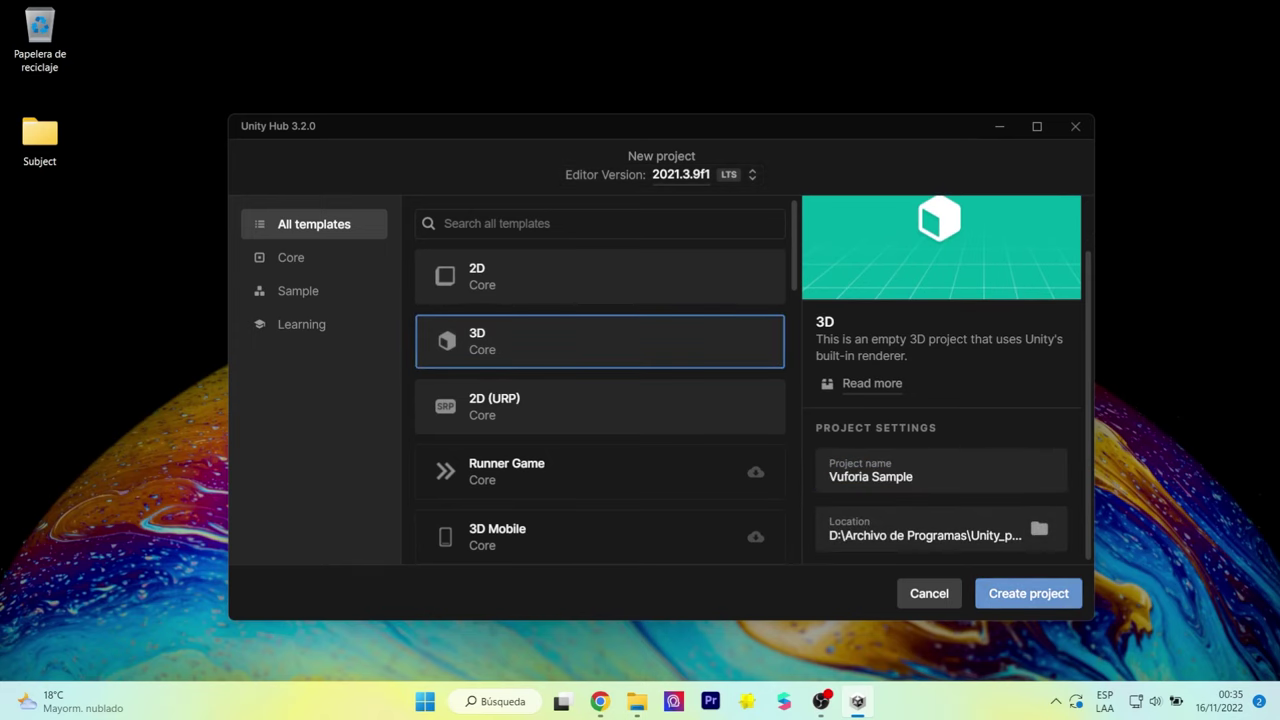
left_click(1028, 593)
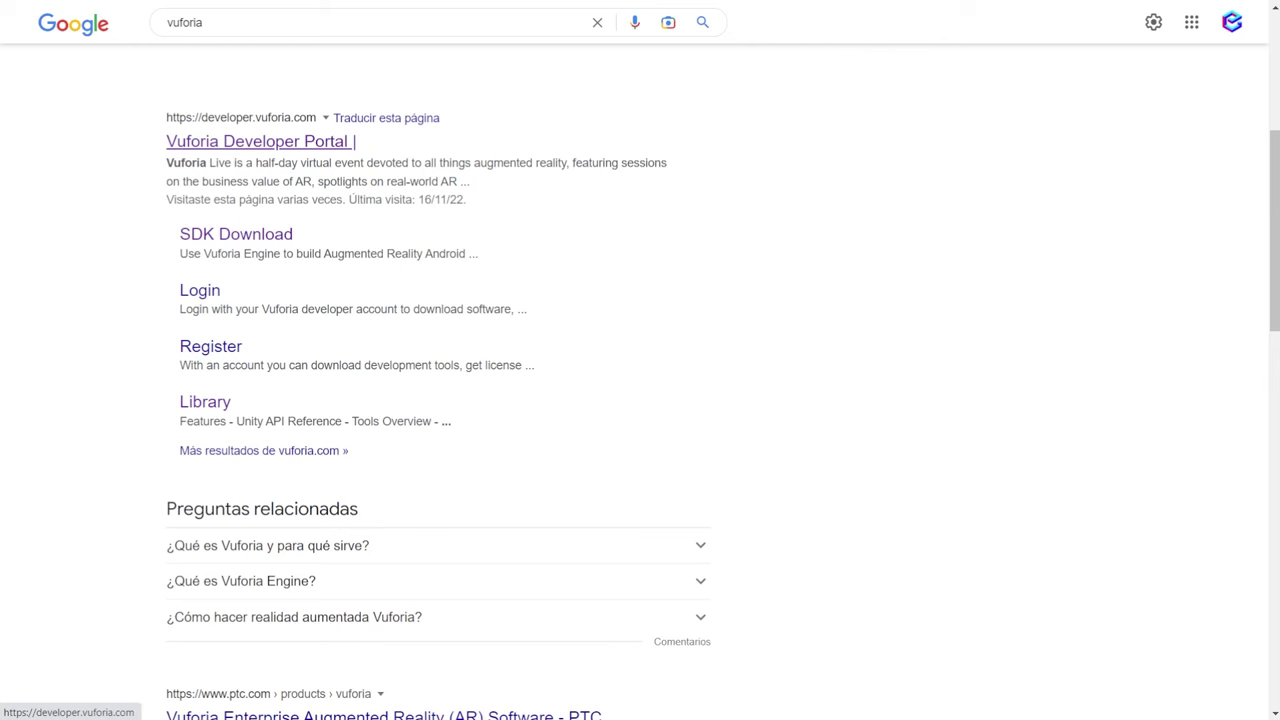
Step: Download add-vuforia-package-10-11-3.unitypackage from the Vuforia Developer Portal, accepting the licence
left_click(260, 141)
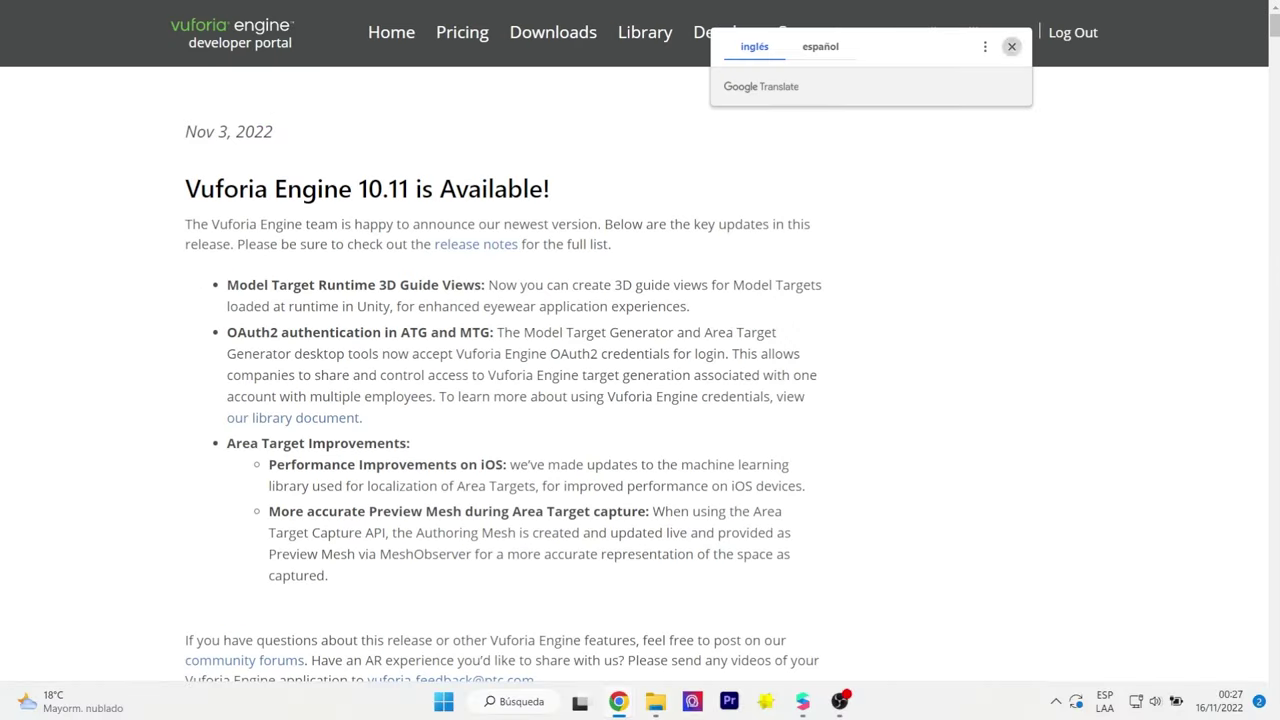
left_click(1011, 46)
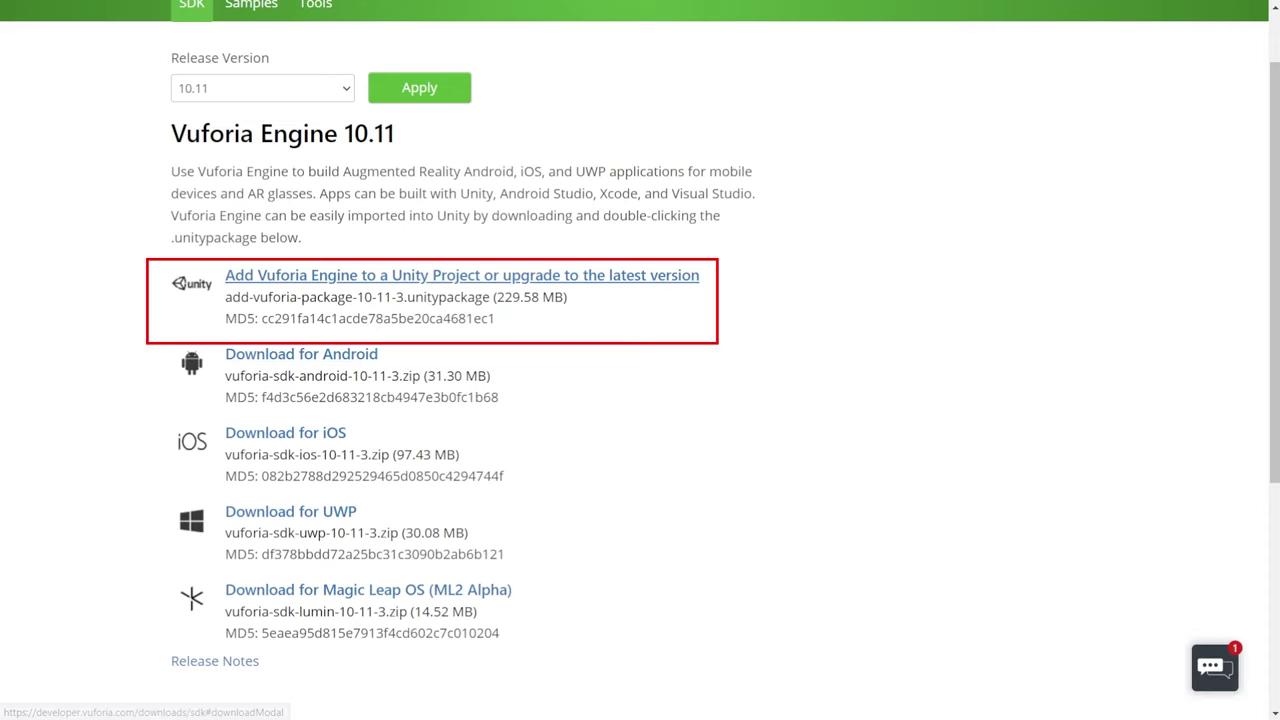
left_click(461, 275)
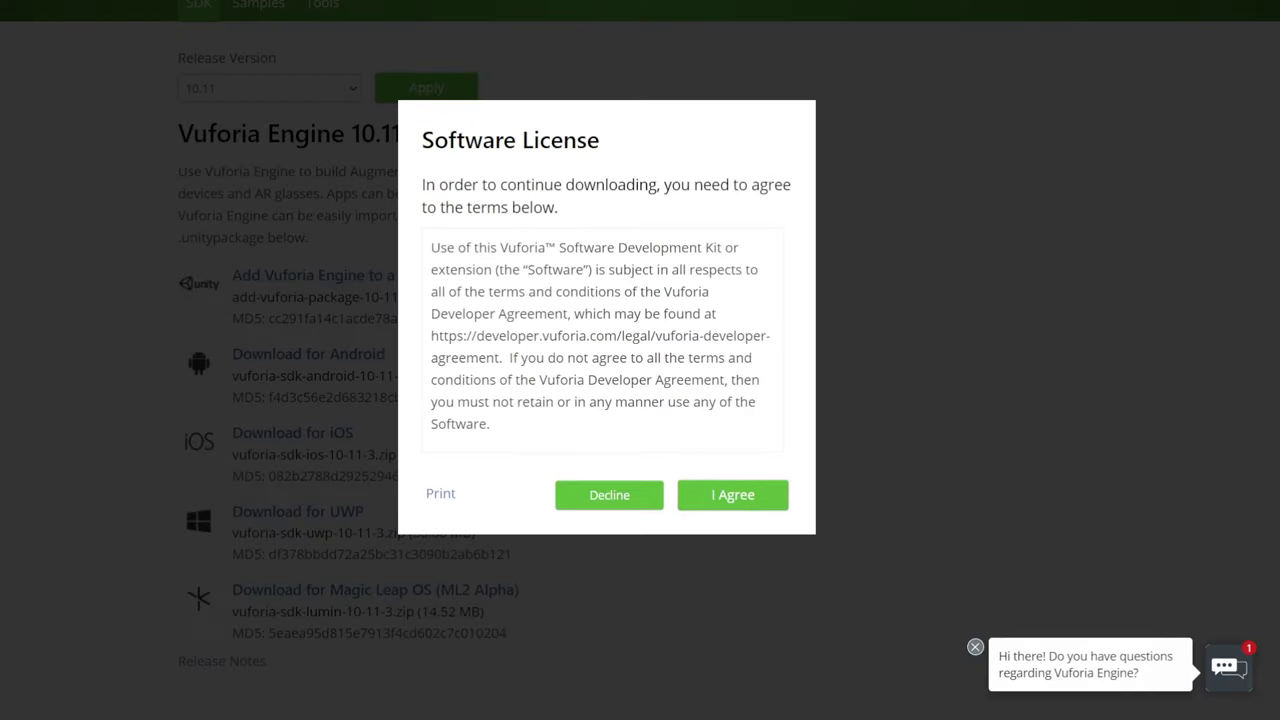
left_click(733, 495)
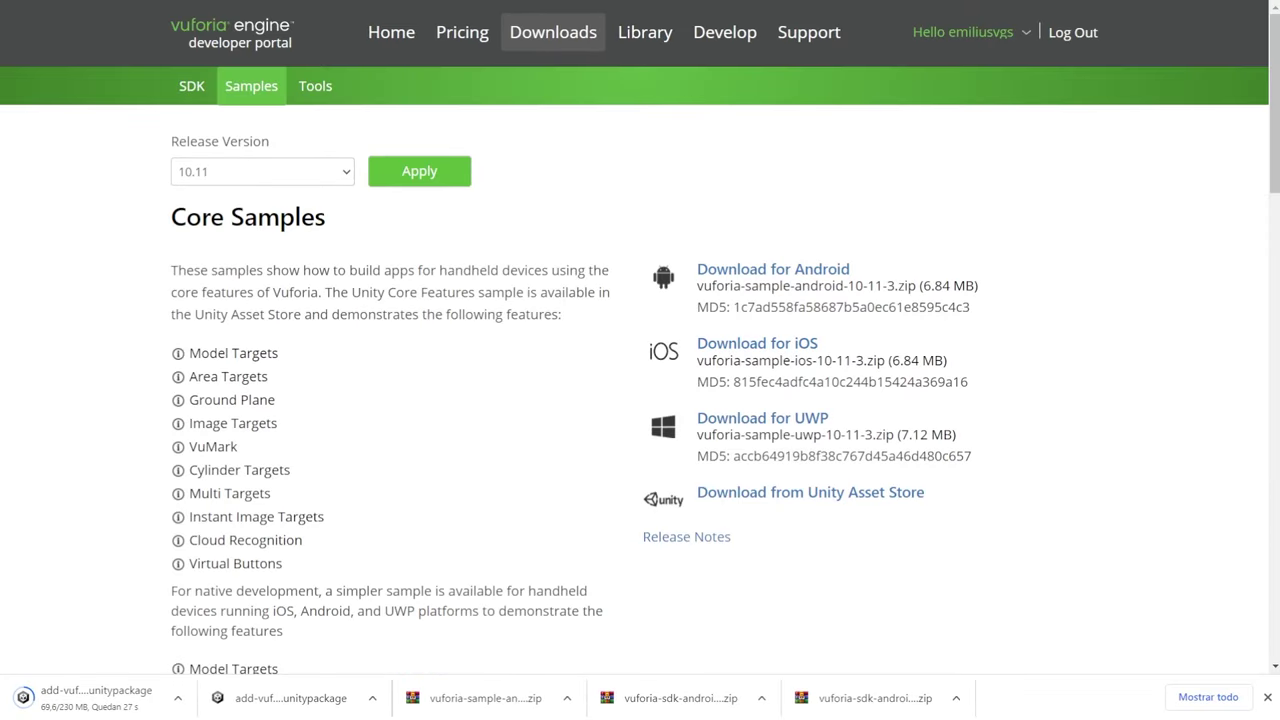
scroll(640, 380, "down", 1)
scroll(640, 380, "down", 1)
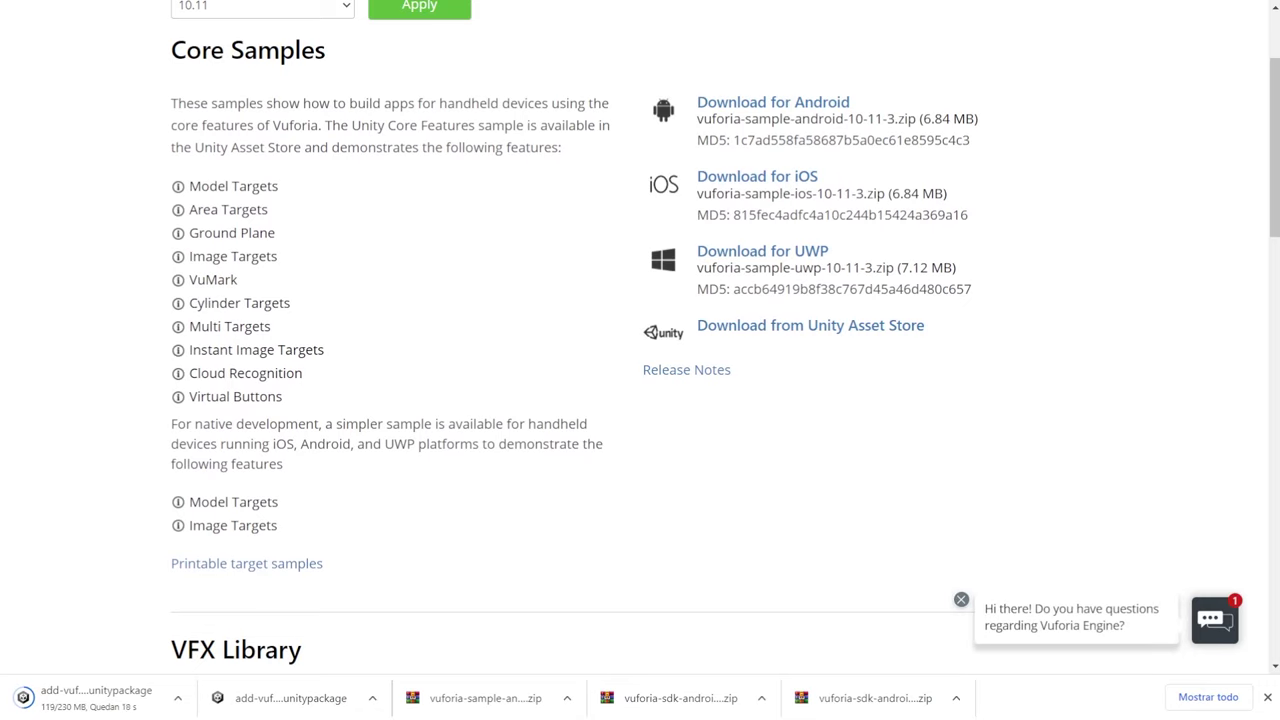
scroll(640, 380, "down", 4)
scroll(640, 380, "down", 2)
scroll(640, 380, "down", 4)
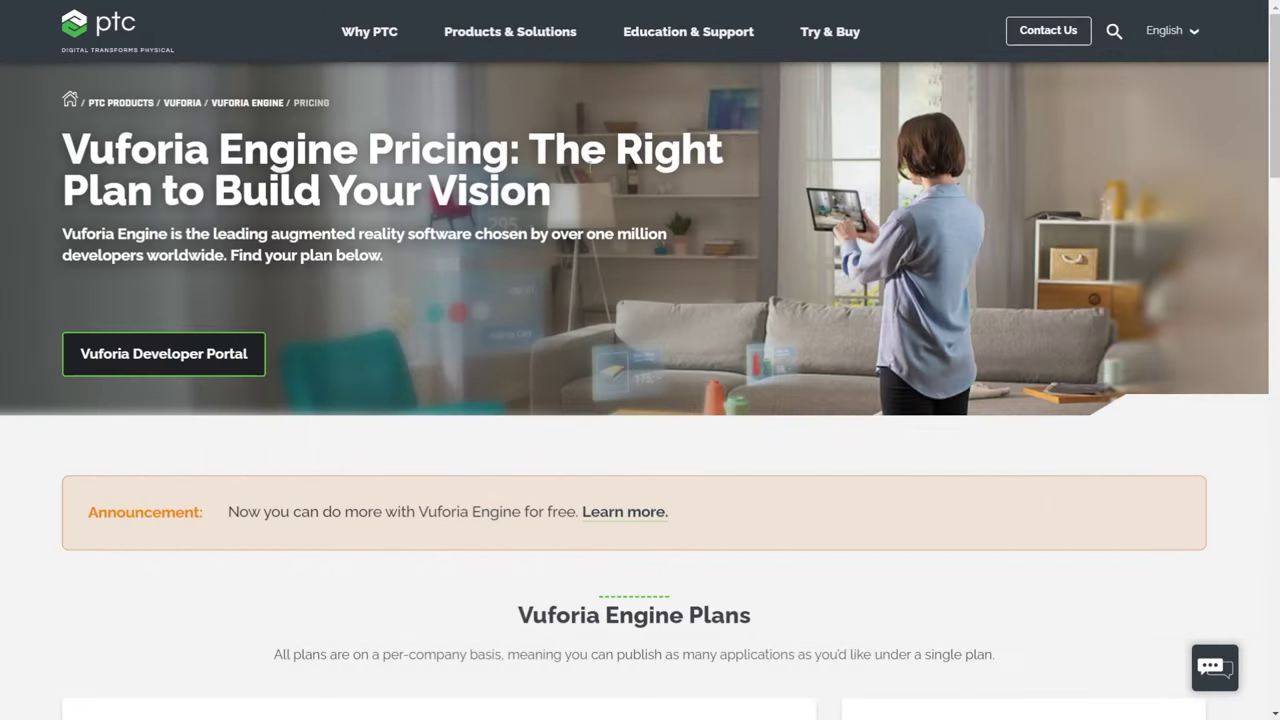
scroll(991, 309, "down", 3)
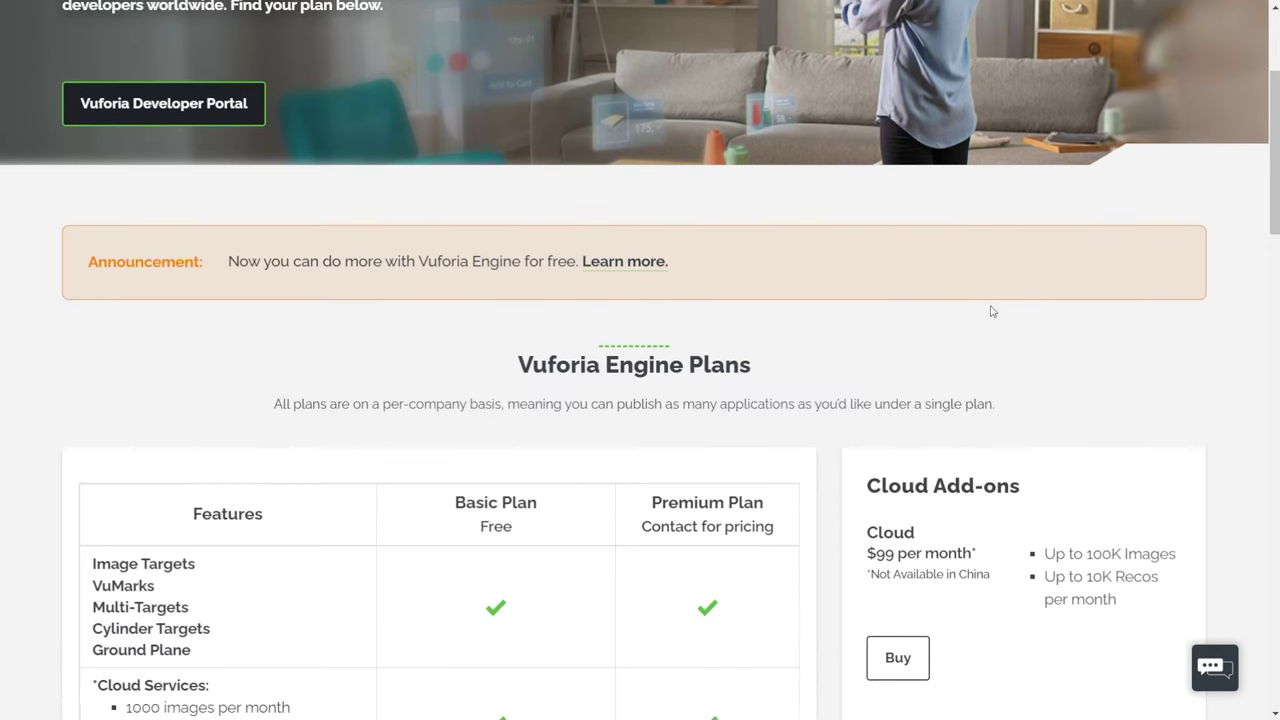
scroll(857, 289, "down", 2)
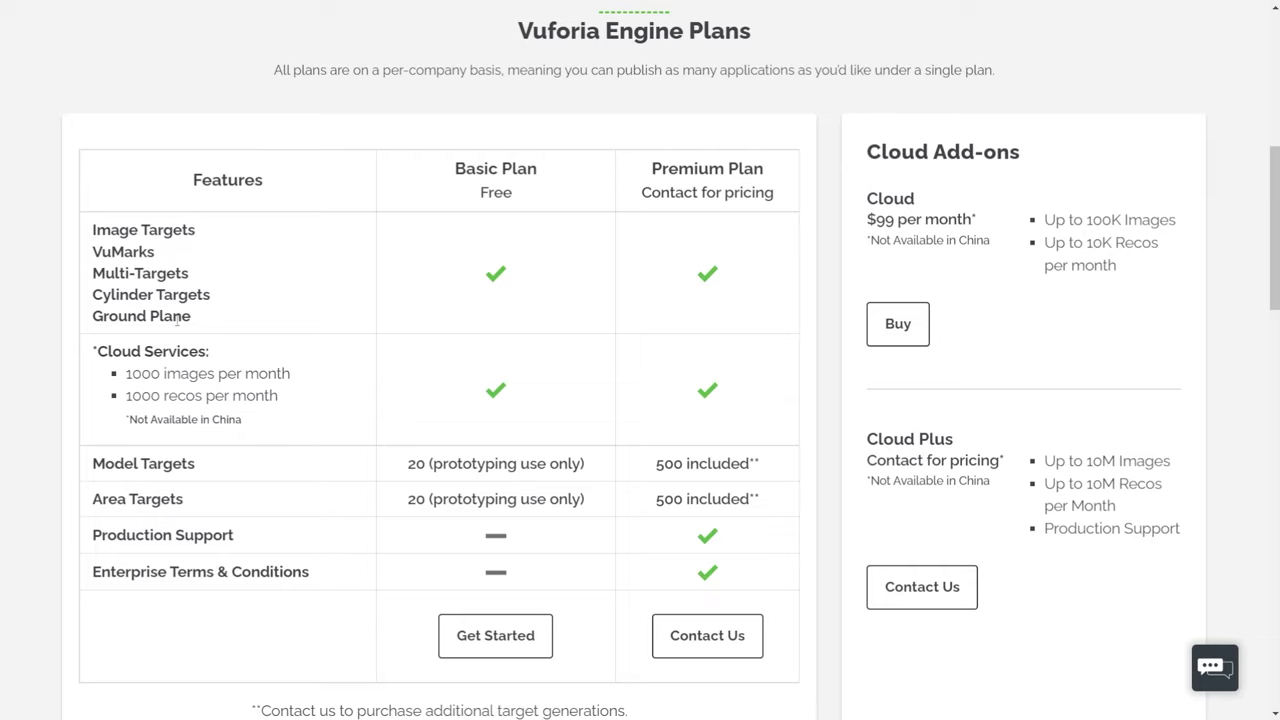
left_click_drag(175, 376, 300, 374)
left_click(302, 398)
scroll(294, 397, "down", 1)
scroll(294, 397, "down", 1)
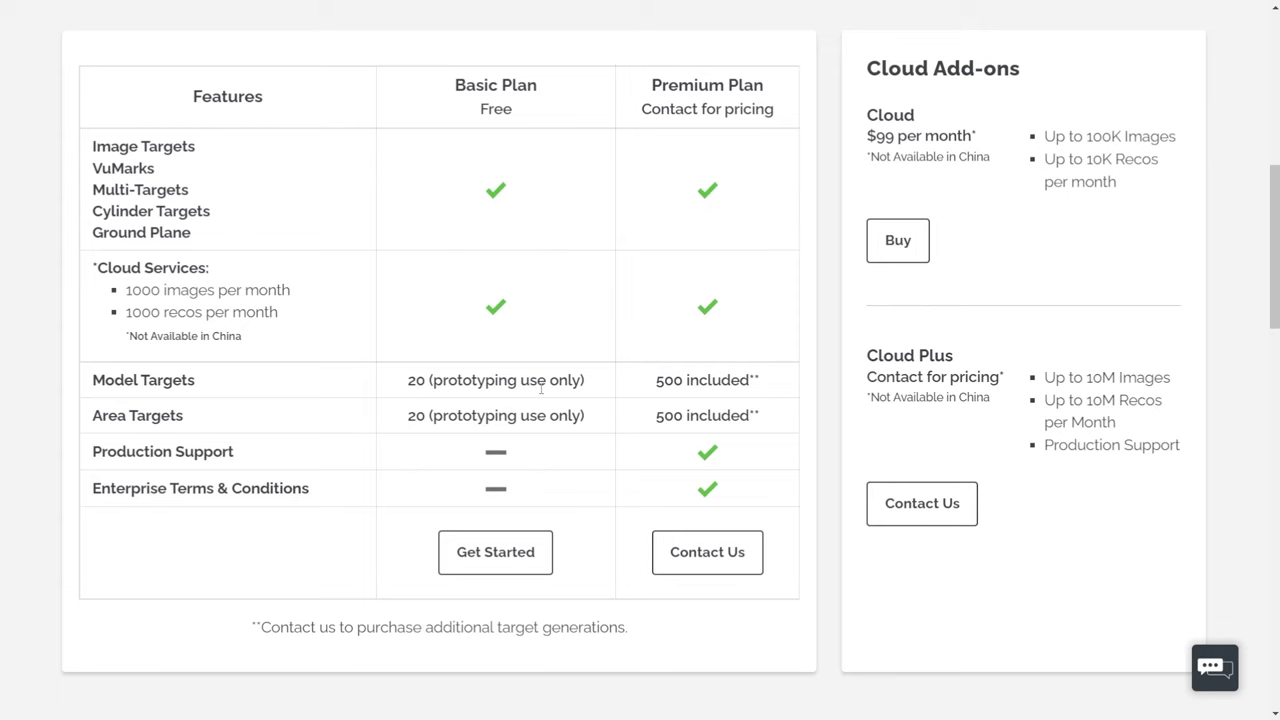
scroll(541, 389, "down", 1)
scroll(541, 389, "up", 1)
scroll(543, 394, "up", 1)
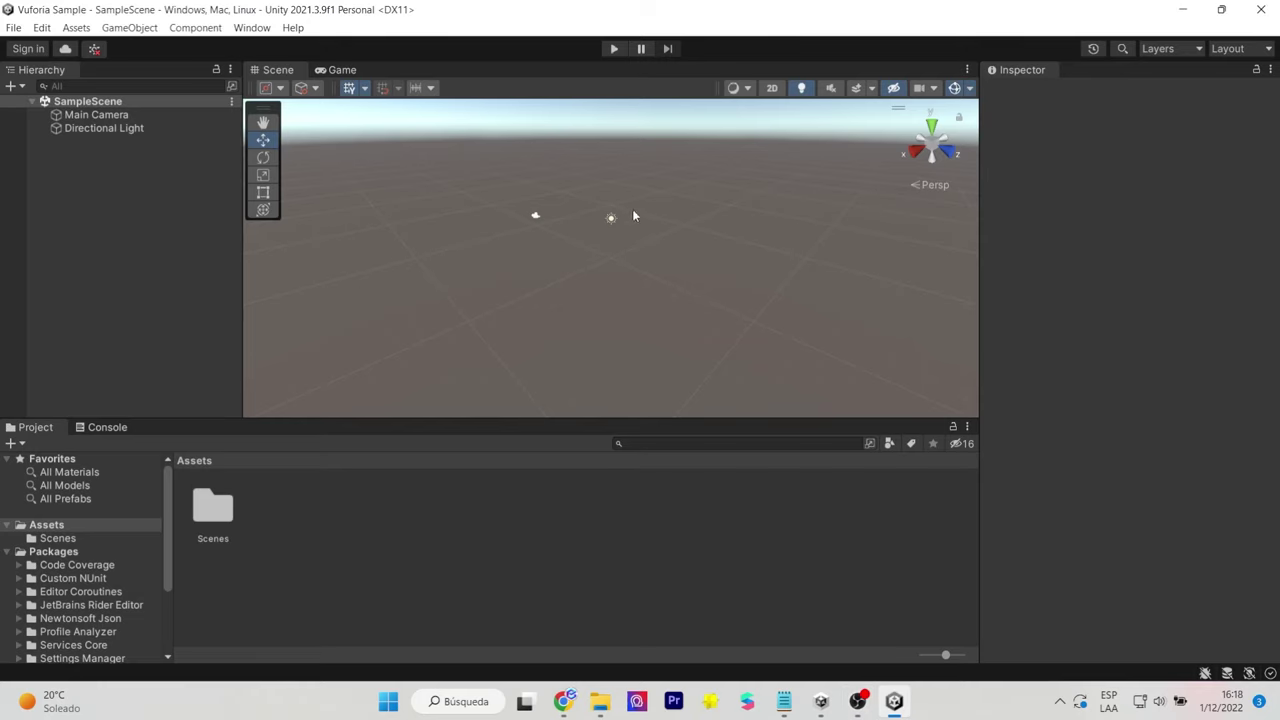
Step: Switch the project's build platform to Android in Build Settings
left_click(14, 27)
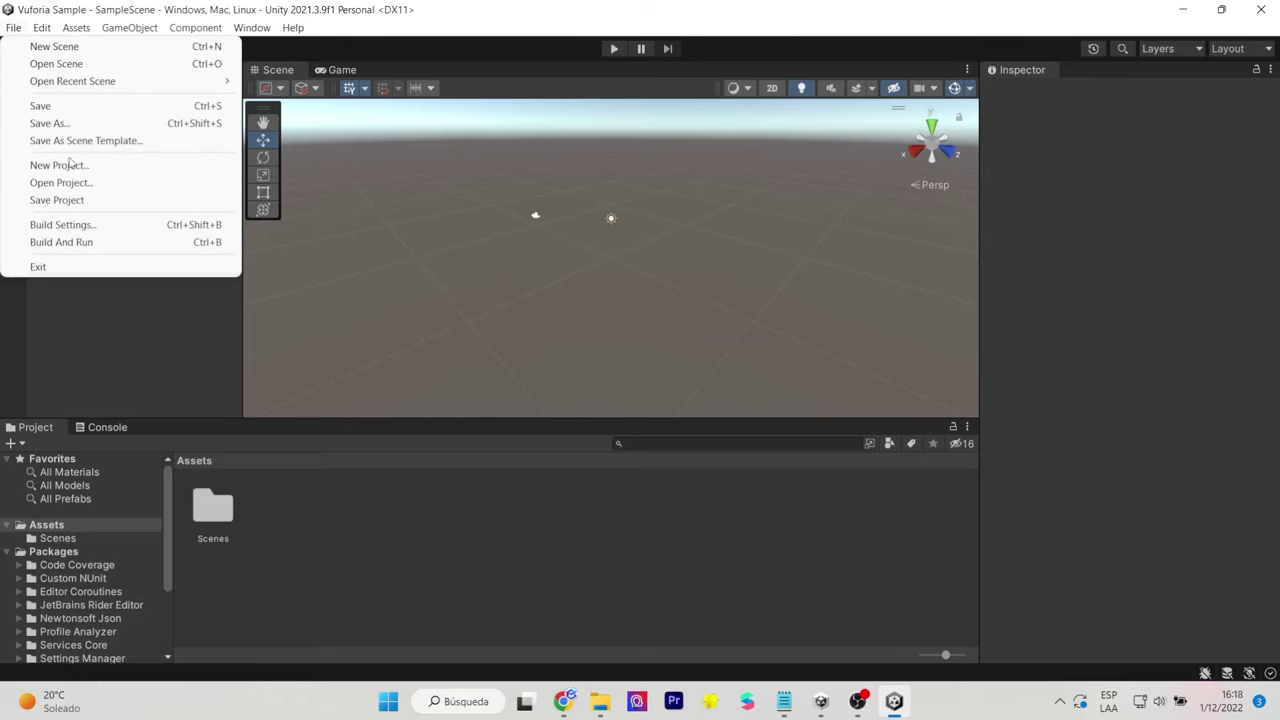
left_click(88, 225)
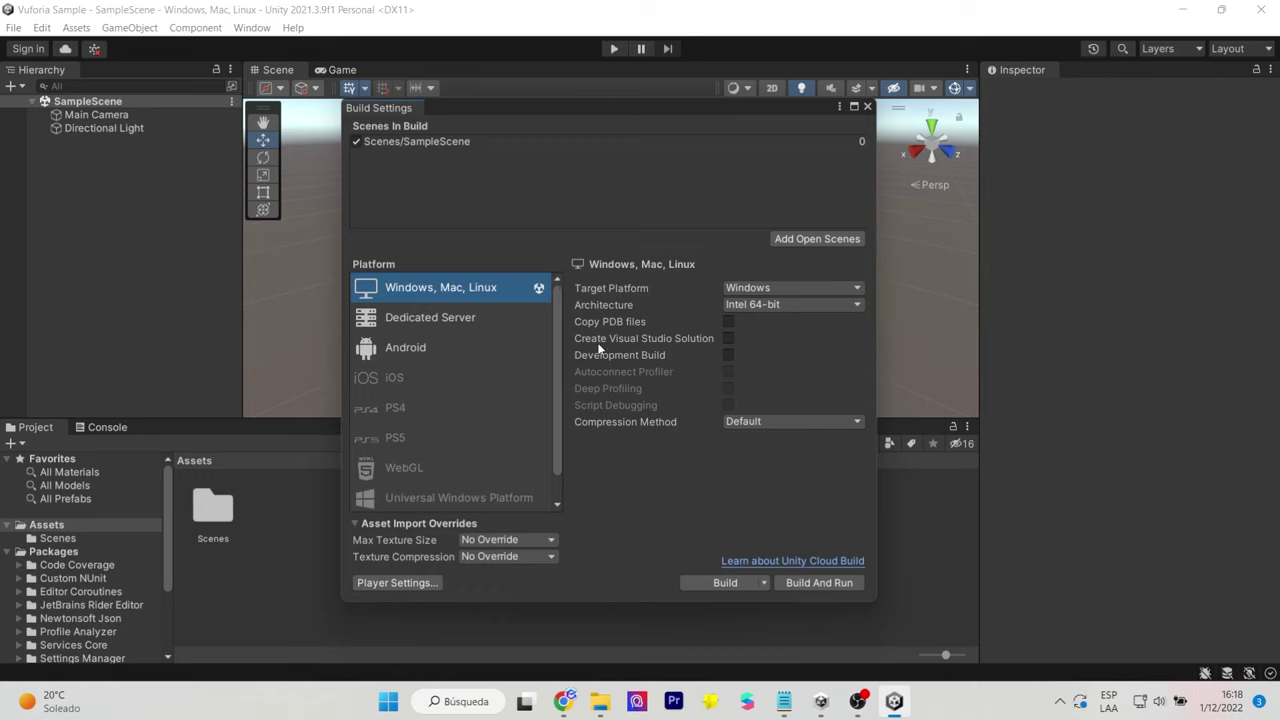
left_click(410, 350)
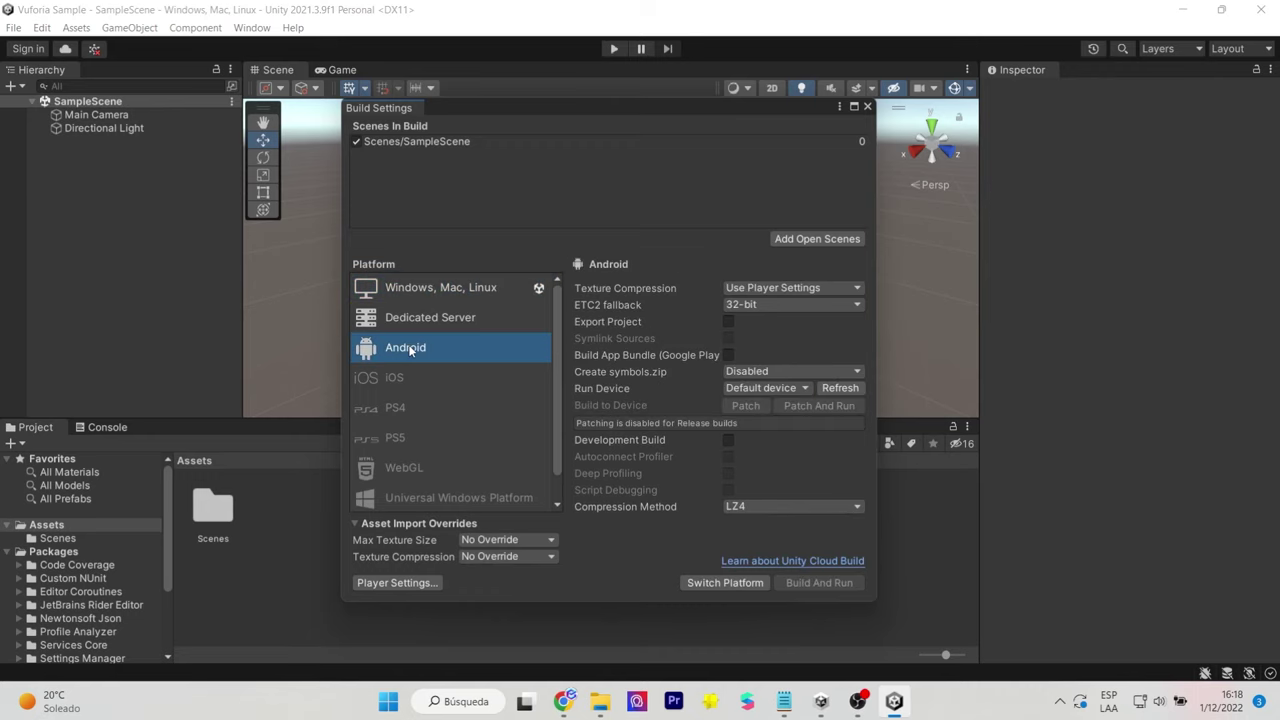
left_click(688, 581)
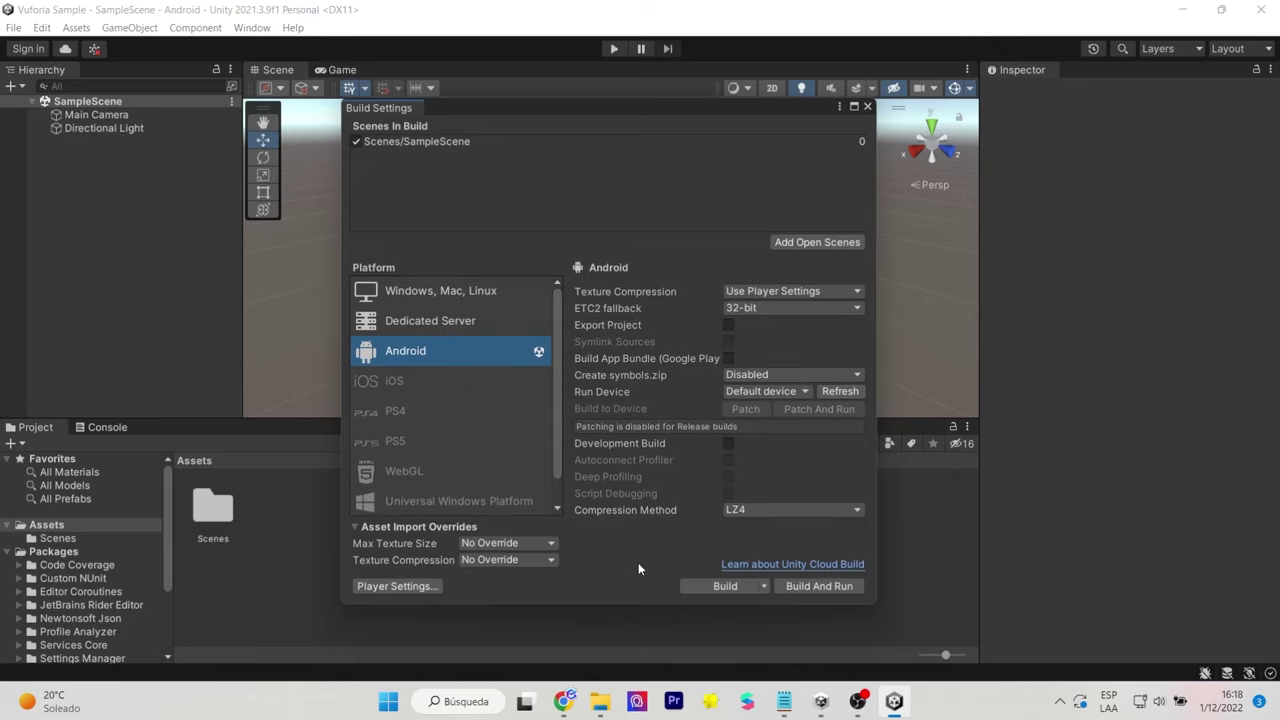
Step: Edit the company name in the Android Player Settings
left_click(391, 588)
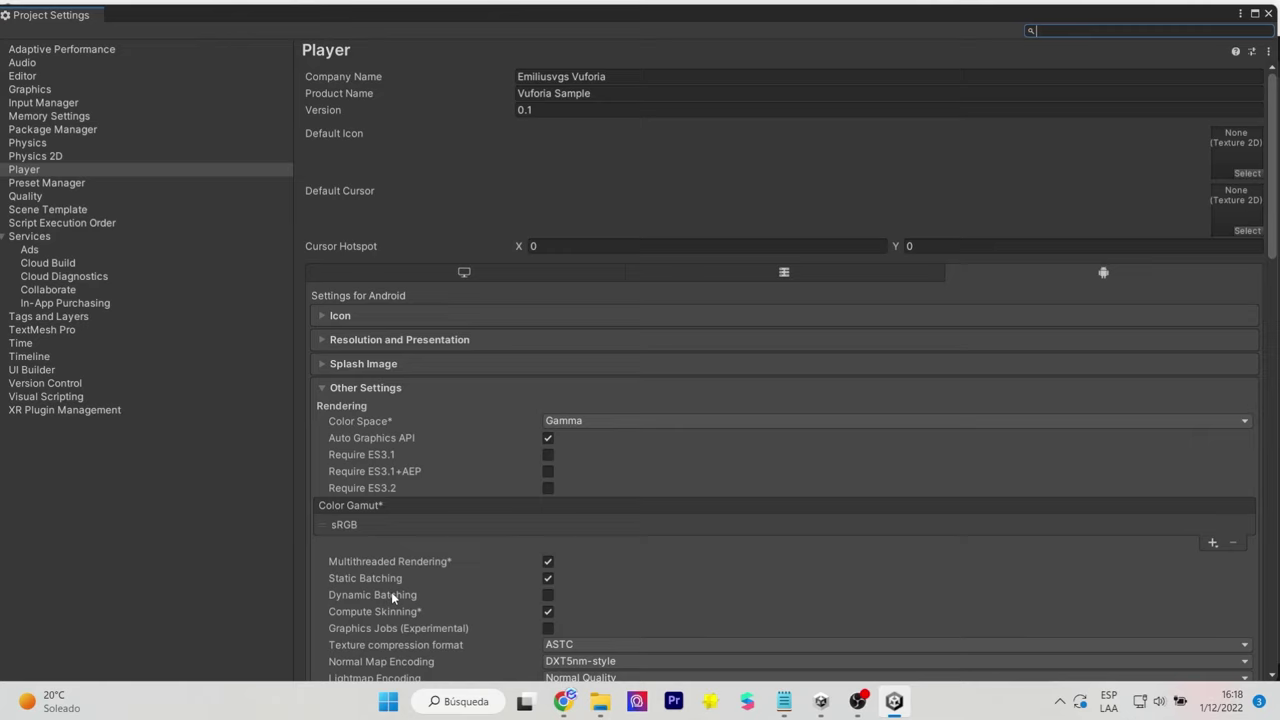
double_click(600, 77)
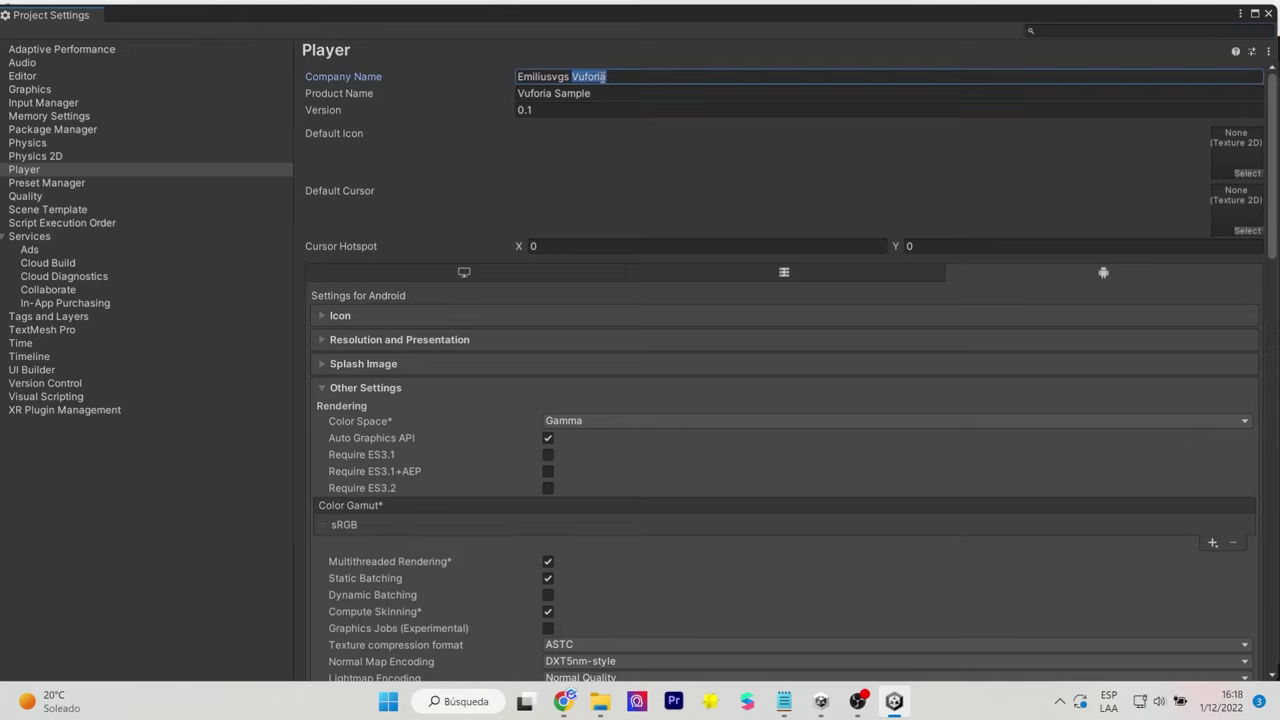
type("V")
key("BackSpace")
key("BackSpace")
type("ori")
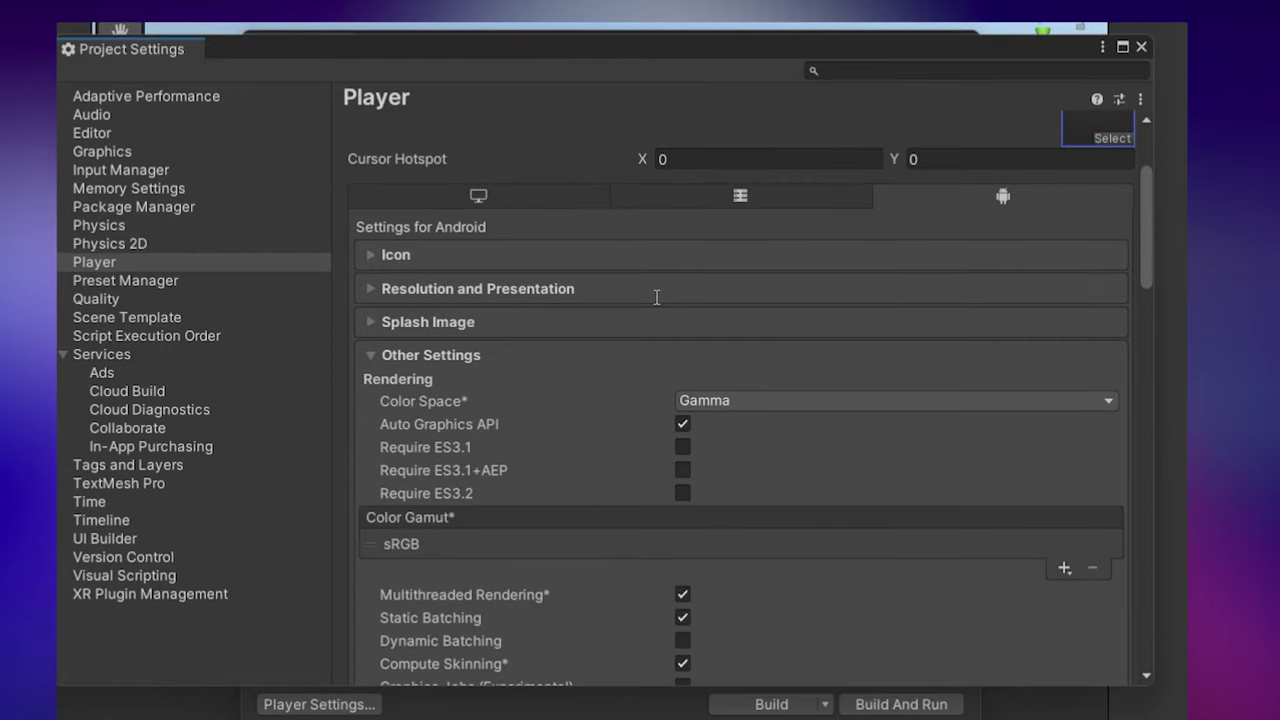
Step: Set Minimum API Level to Android 8.0 Oreo and the scripting backend to IL2CPP
scroll(656, 297, "down", 4)
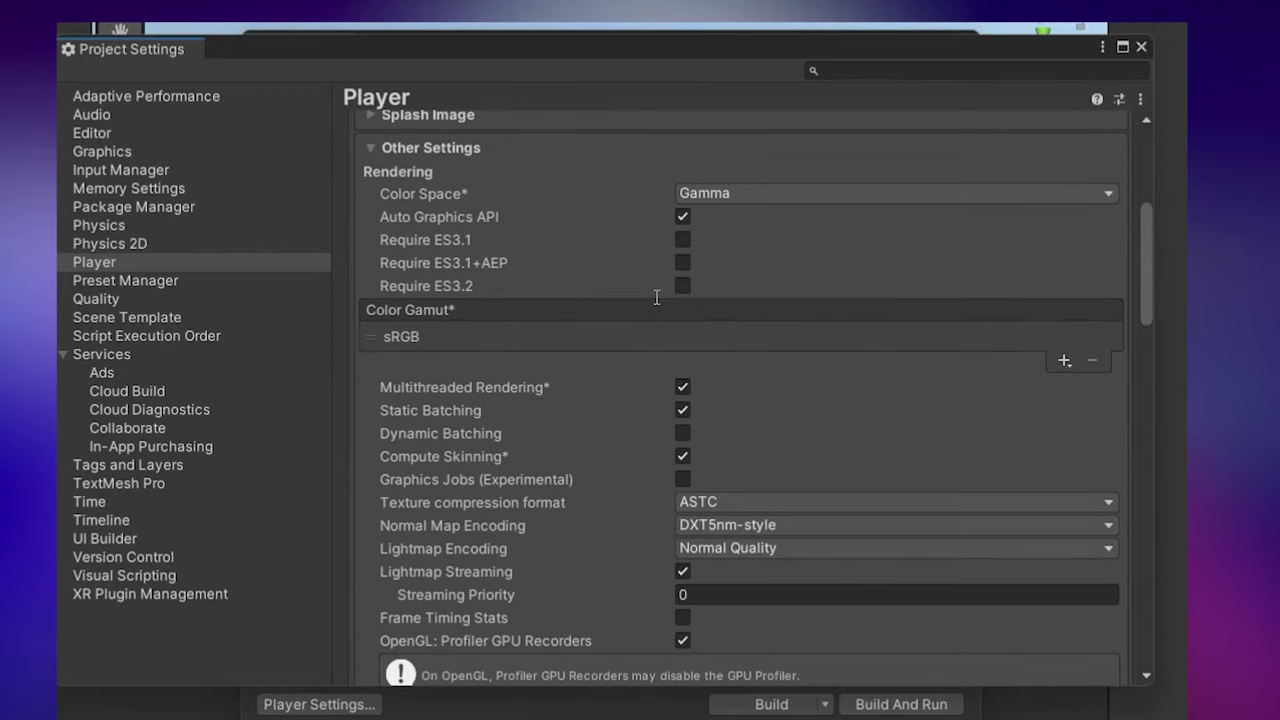
scroll(656, 297, "down", 5)
scroll(656, 297, "down", 5)
scroll(661, 294, "down", 1)
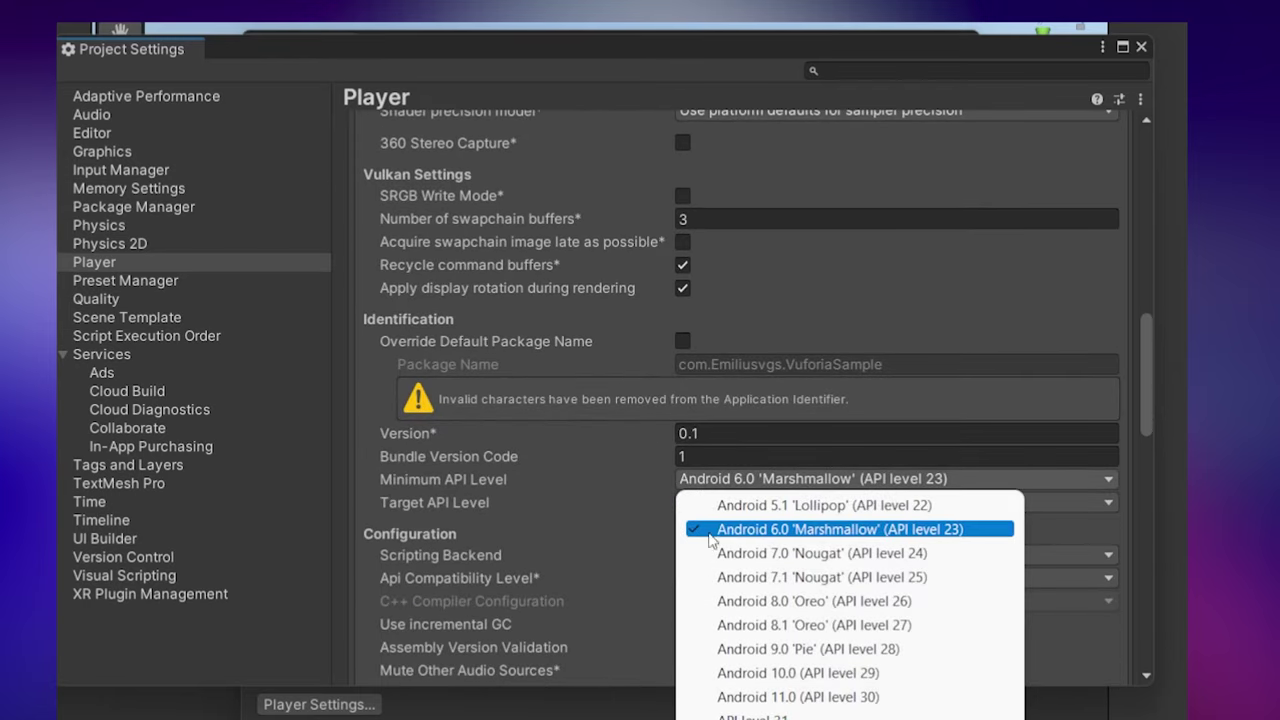
left_click(812, 603)
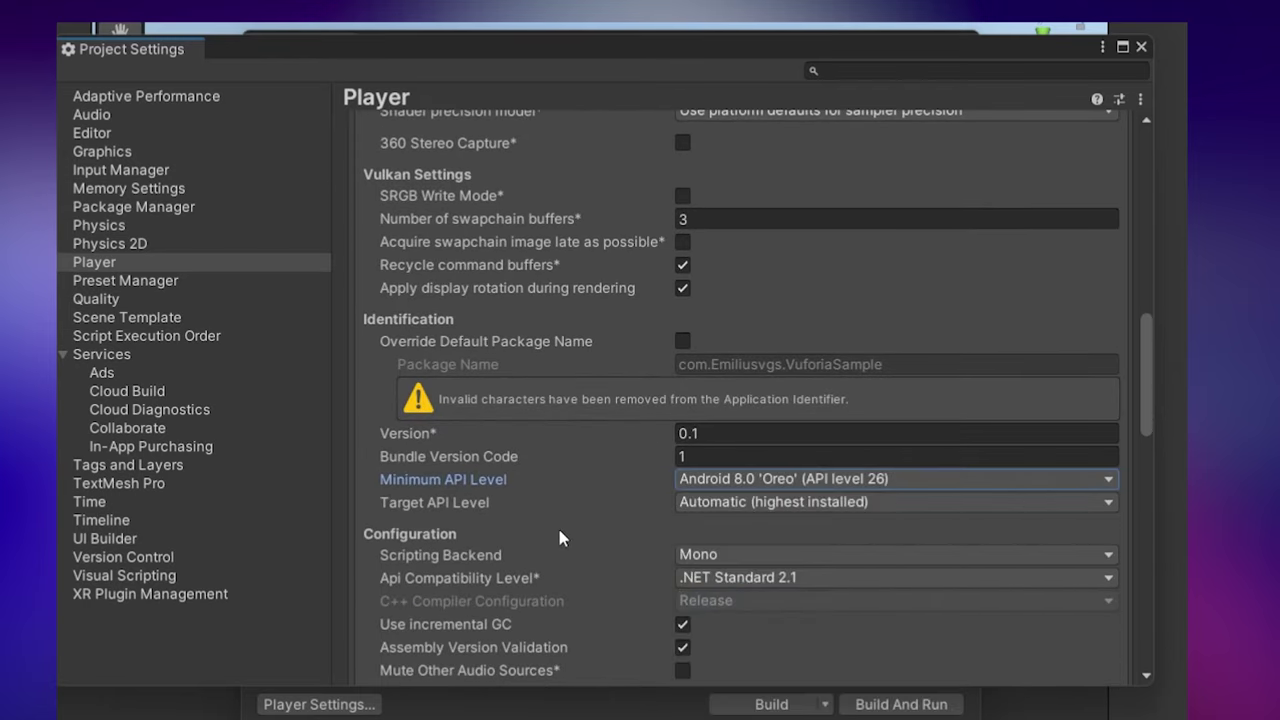
scroll(559, 533, "down", 3)
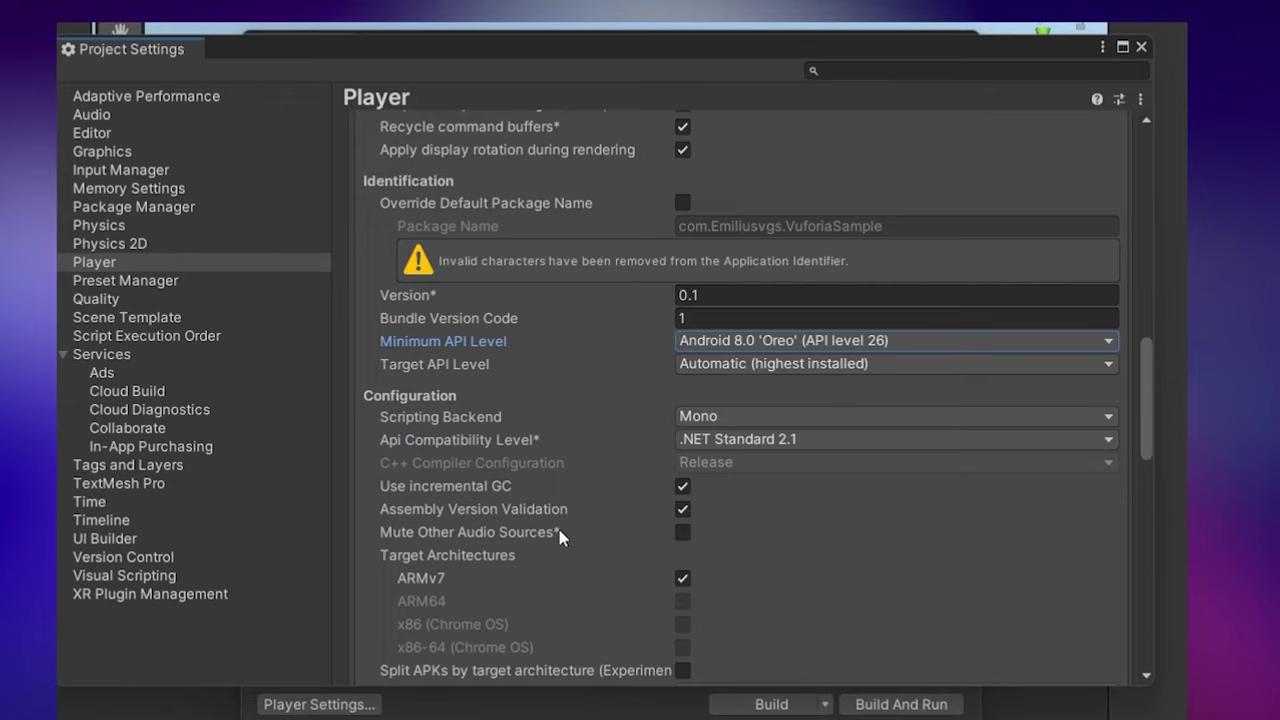
scroll(560, 537, "down", 3)
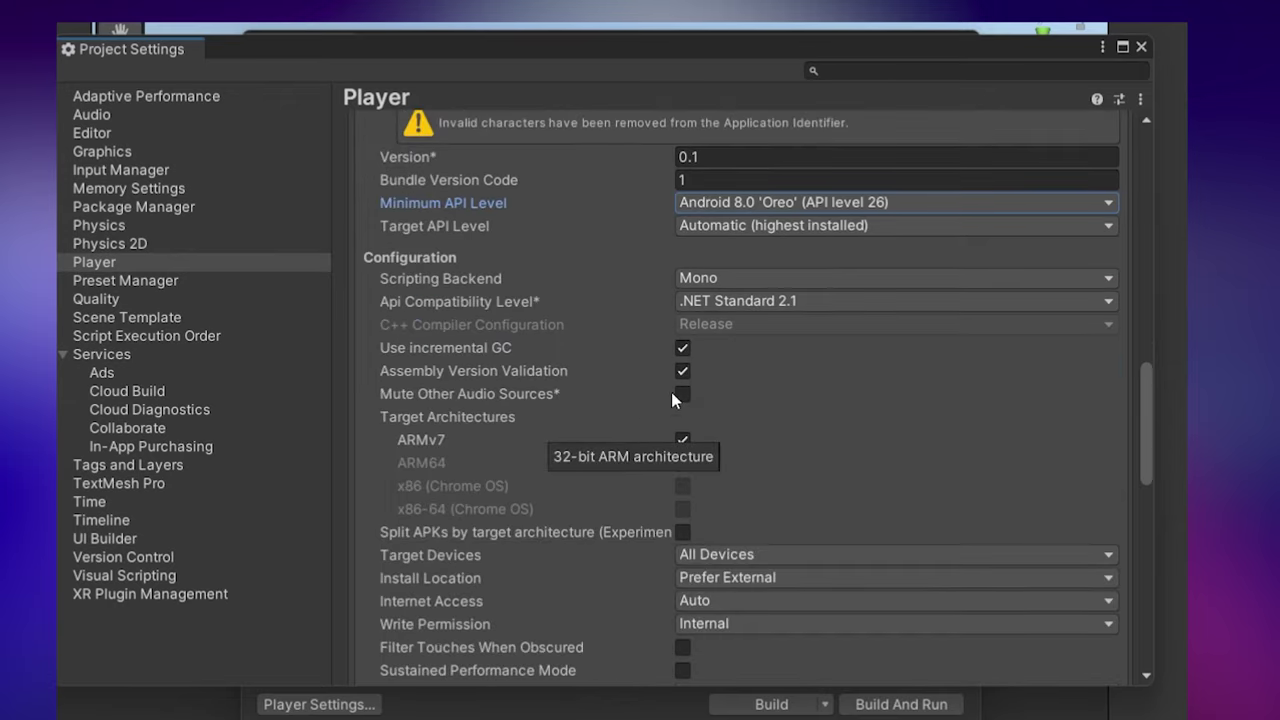
left_click(749, 278)
left_click(743, 323)
Step: Make ARM64 the only target architecture by enabling ARM64 and disabling ARMv7
scroll(654, 378, "down", 2)
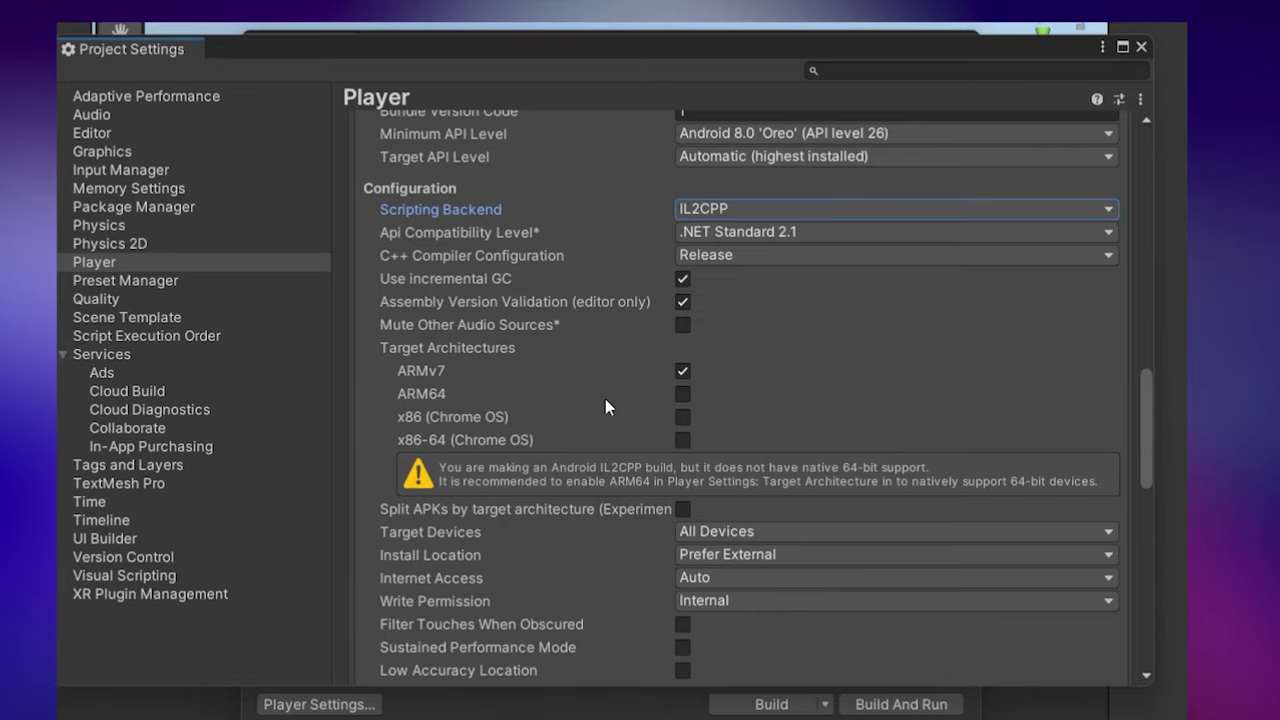
left_click(682, 393)
left_click(682, 370)
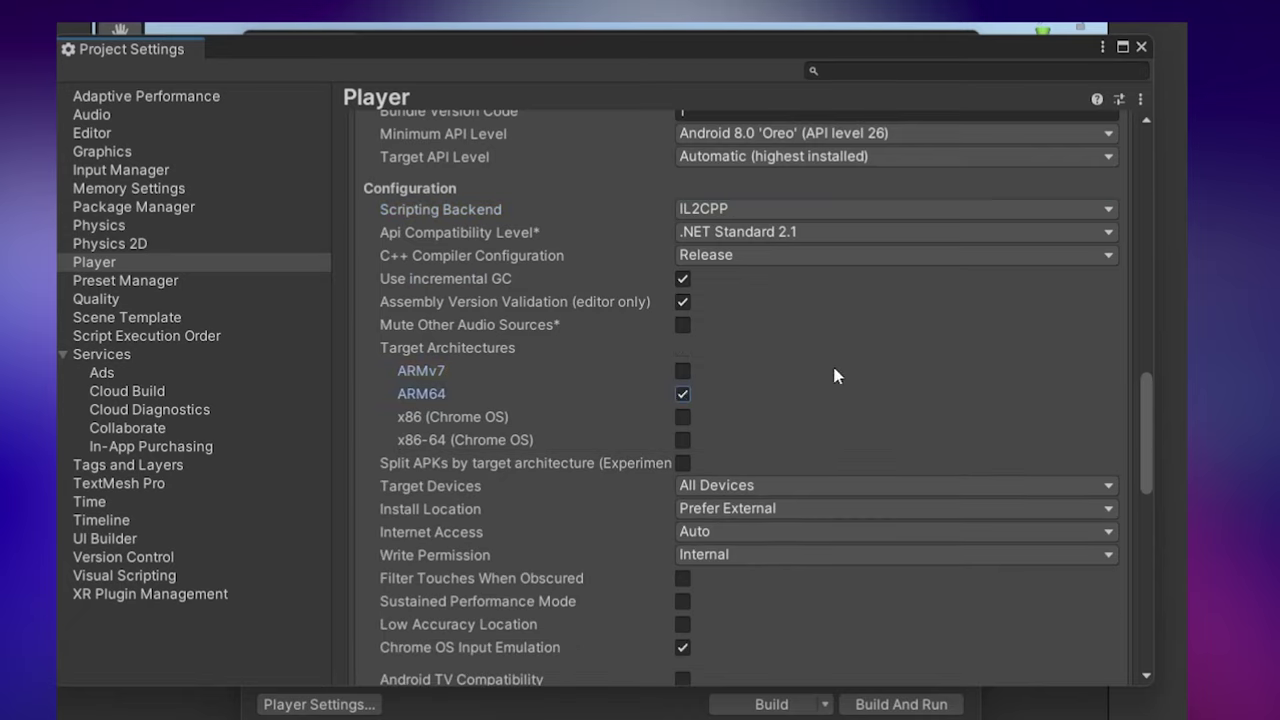
scroll(837, 375, "down", 5)
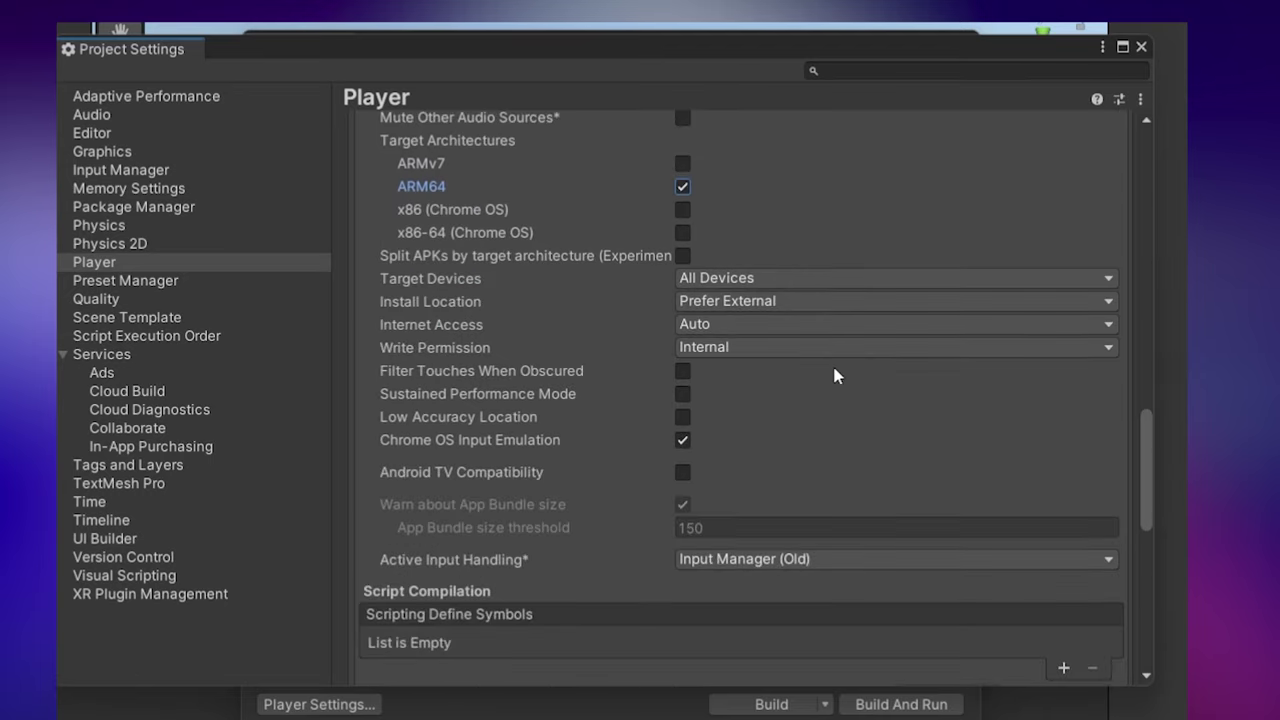
scroll(837, 375, "down", 7)
scroll(837, 375, "down", 3)
scroll(837, 375, "down", 7)
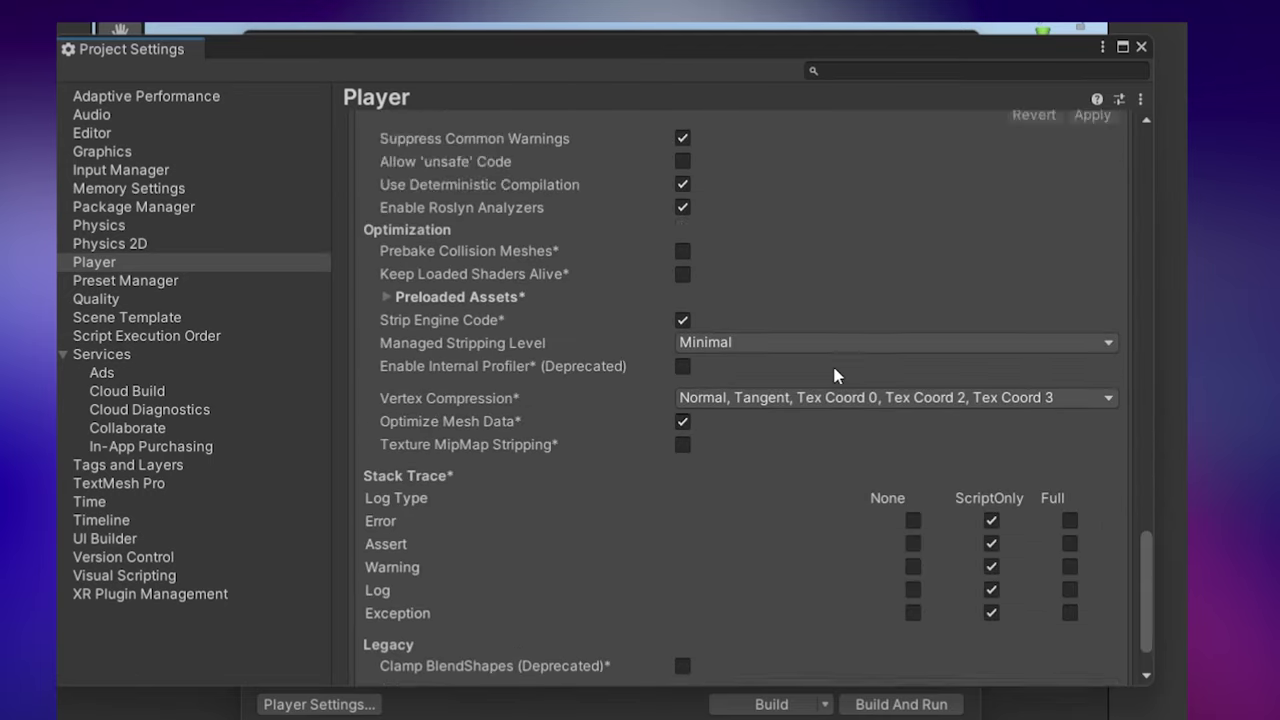
scroll(837, 375, "up", 7)
scroll(837, 375, "up", 7)
scroll(837, 375, "up", 5)
scroll(837, 375, "up", 5)
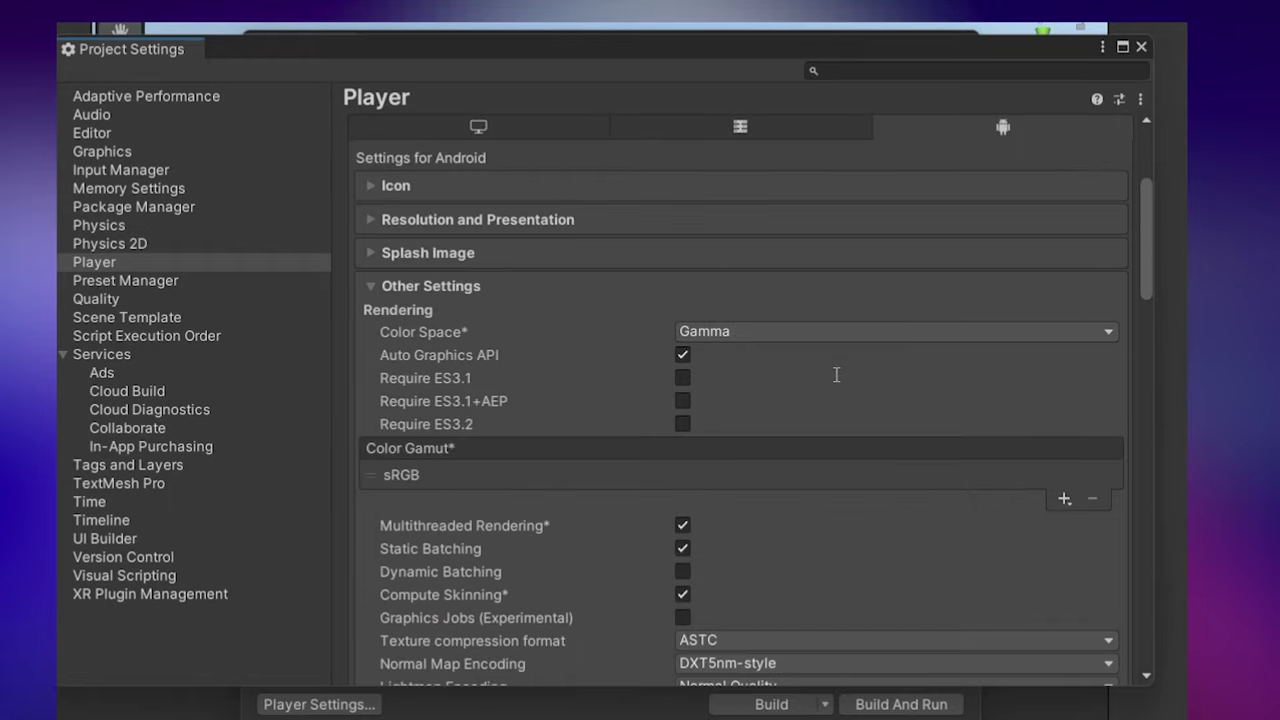
scroll(837, 375, "up", 4)
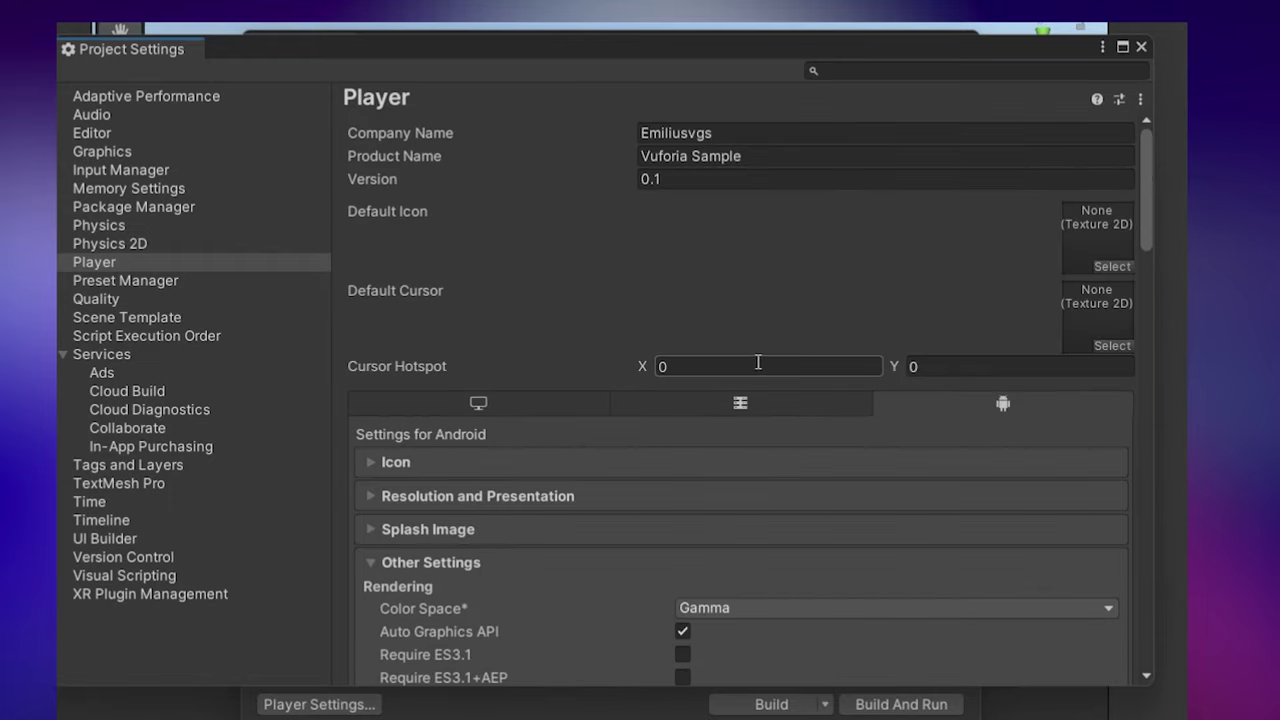
scroll(590, 428, "down", 3)
scroll(590, 428, "down", 3)
scroll(590, 430, "down", 7)
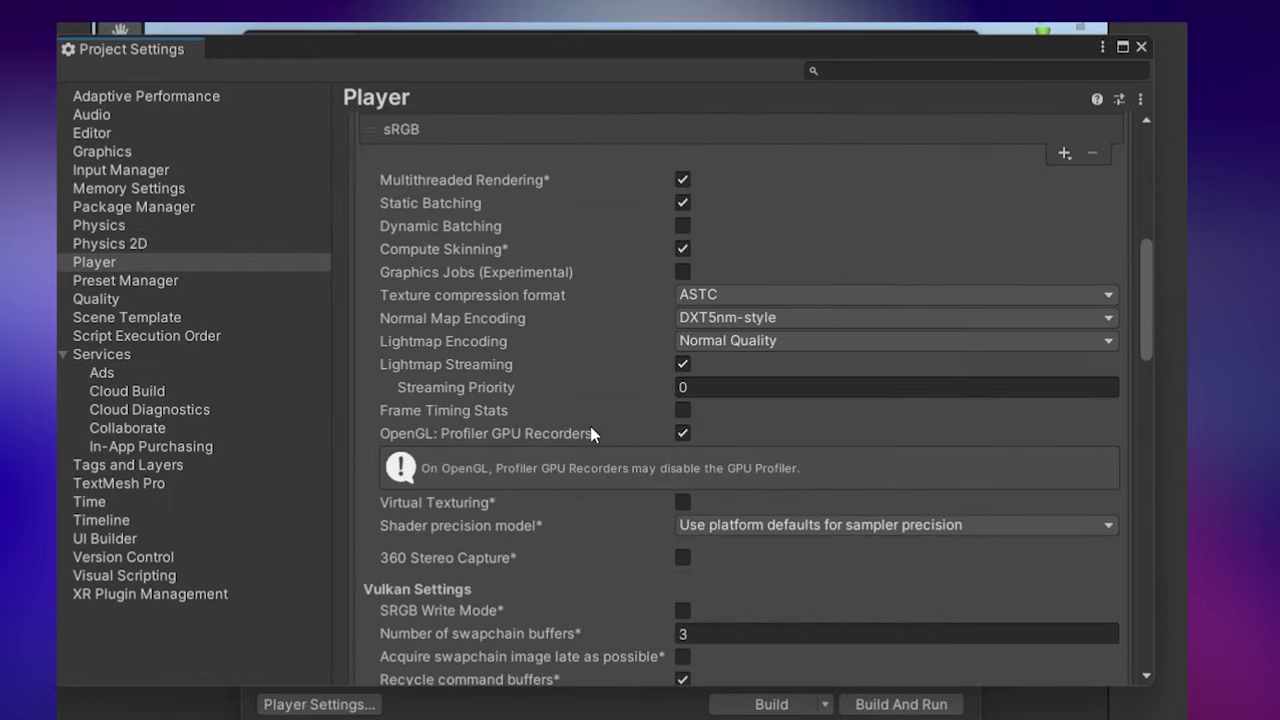
scroll(590, 426, "down", 4)
scroll(590, 426, "down", 2)
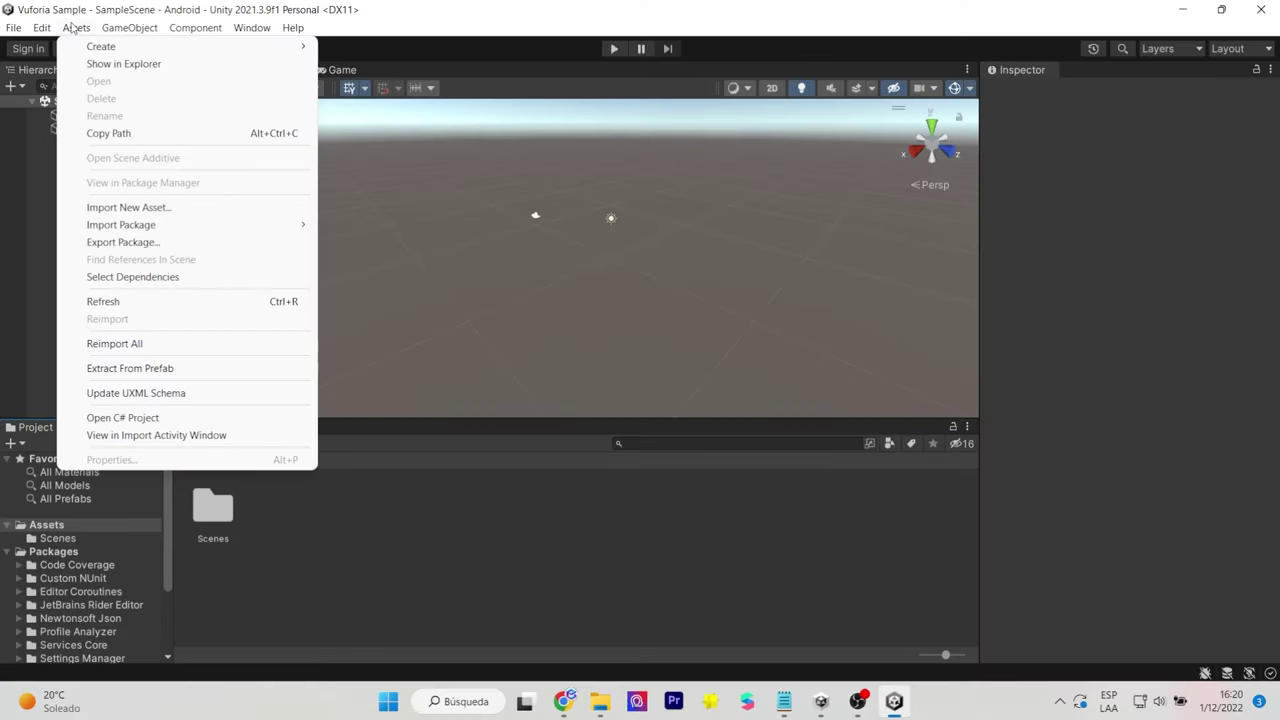
Step: Import the add-vuforia-package-10-11-3 custom package and add Vuforia Engine 10.11.3
mouse_move(212, 230)
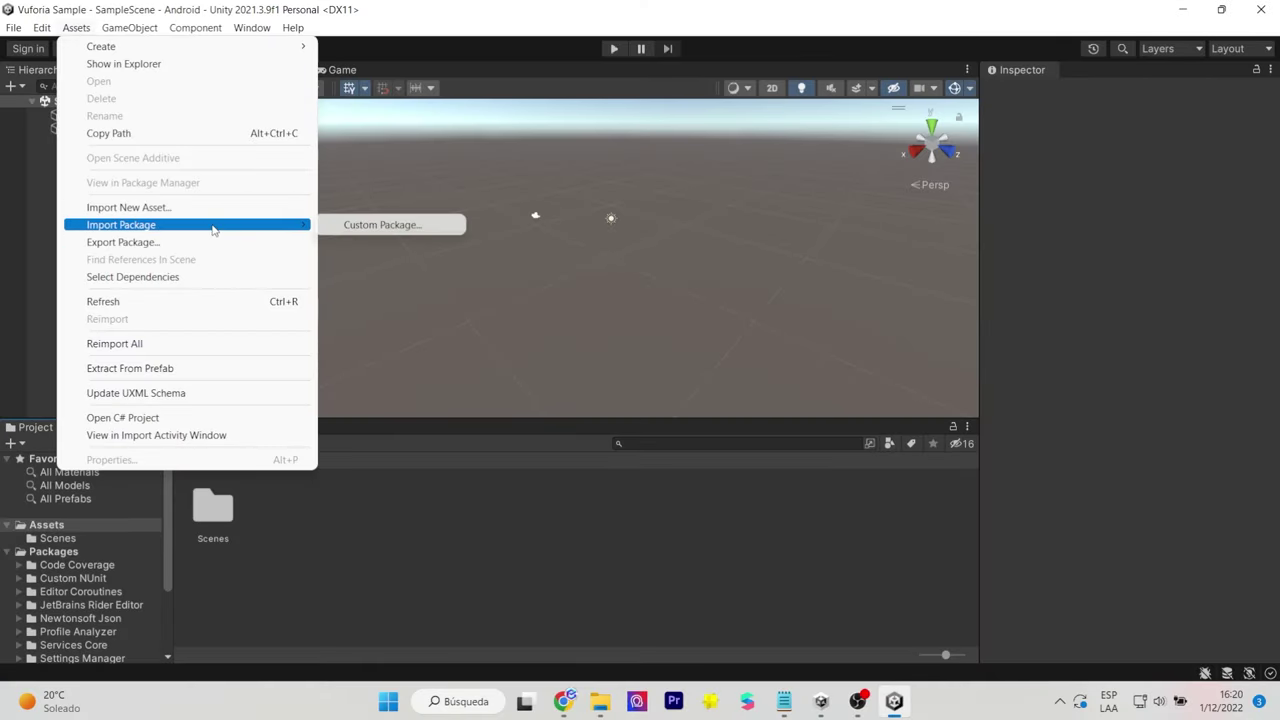
left_click(382, 224)
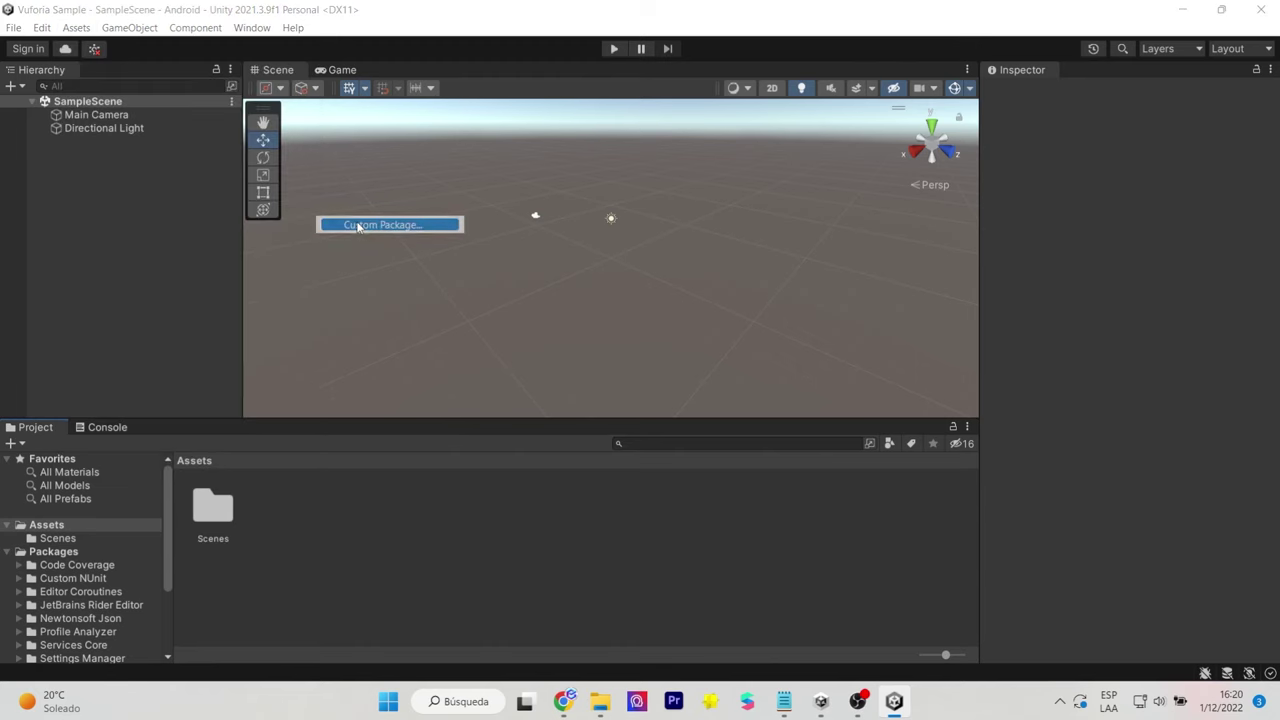
left_click(246, 199)
left_click(501, 409)
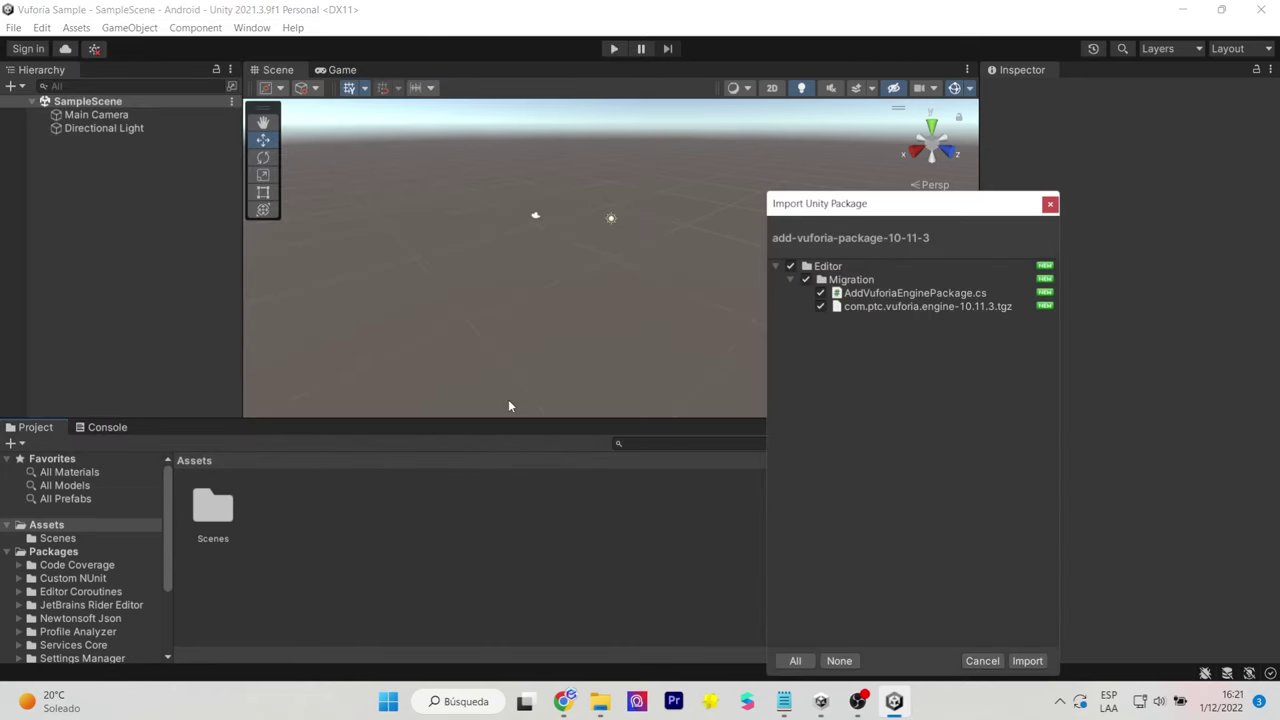
left_click(1028, 660)
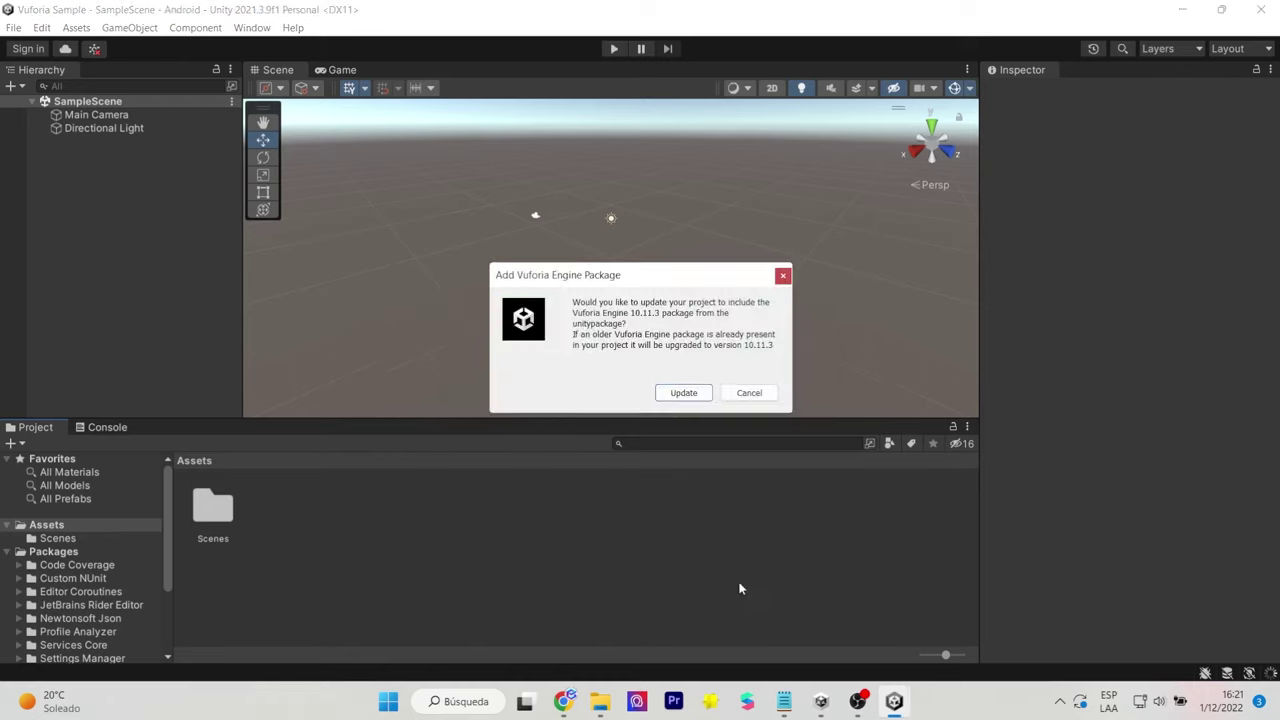
left_click(685, 393)
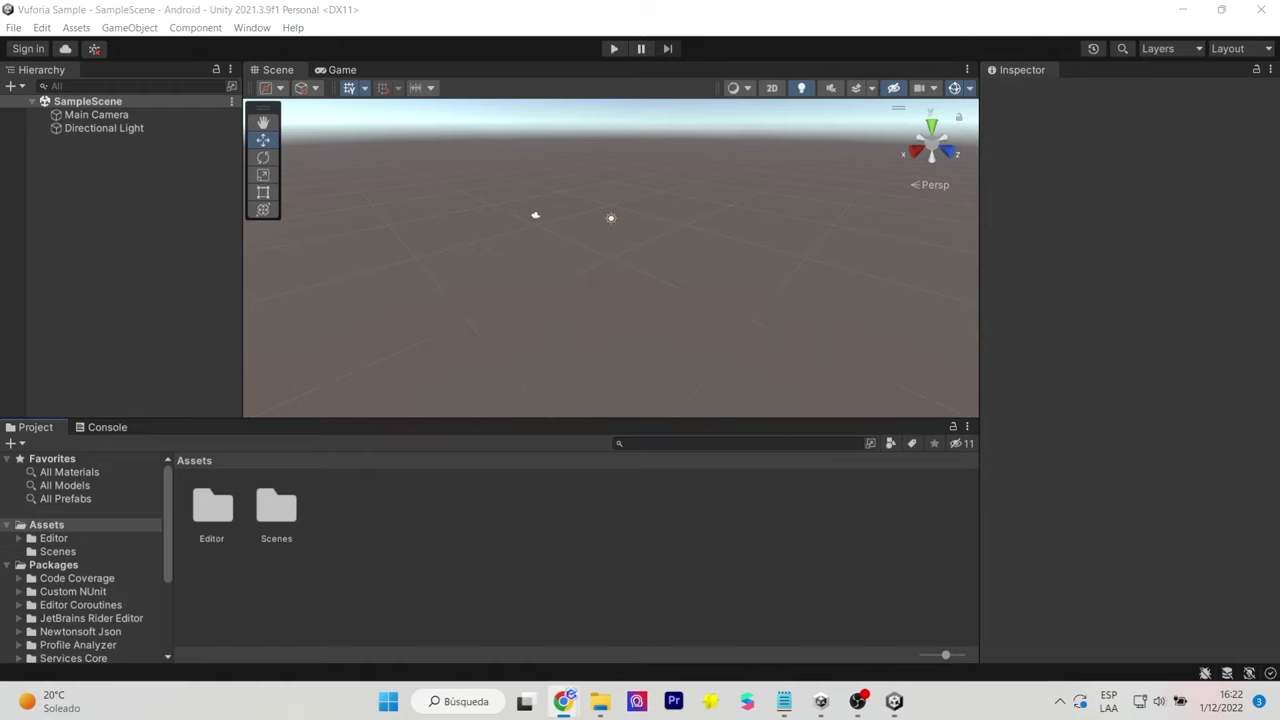
Step: Show the Vuforia Configuration settings from the Window menu
left_click(195, 27)
mouse_move(240, 28)
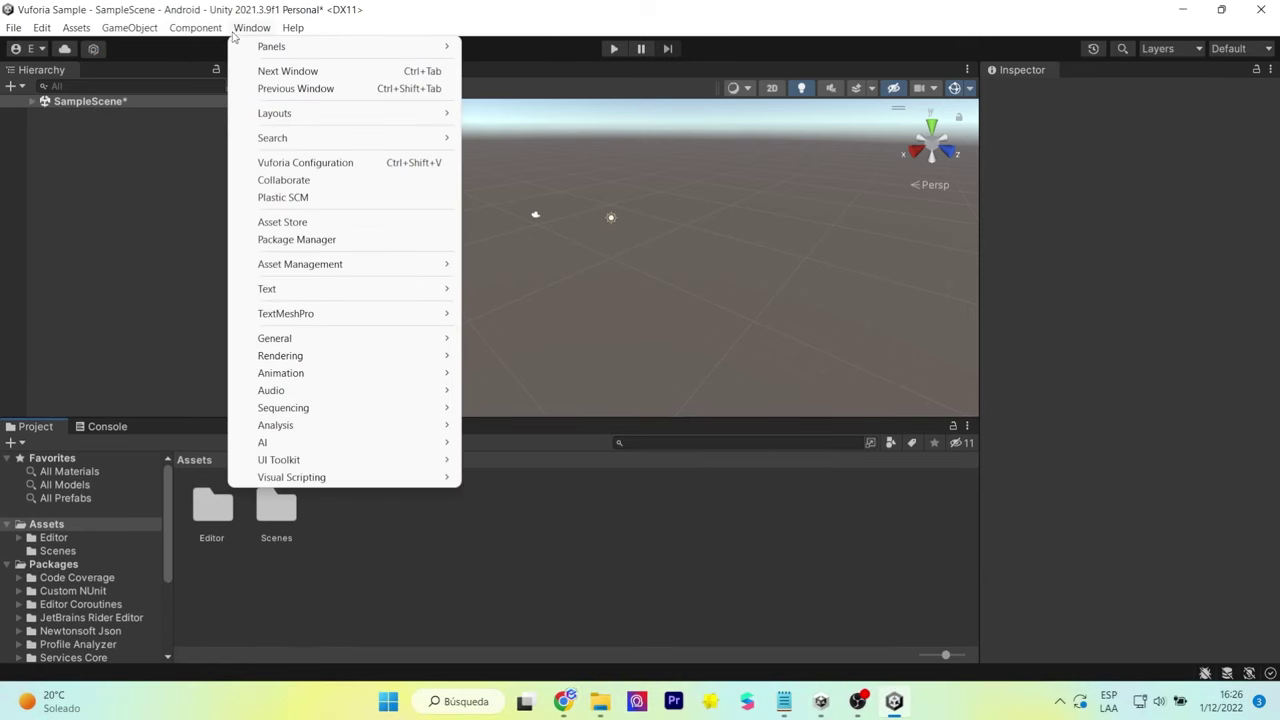
left_click(313, 166)
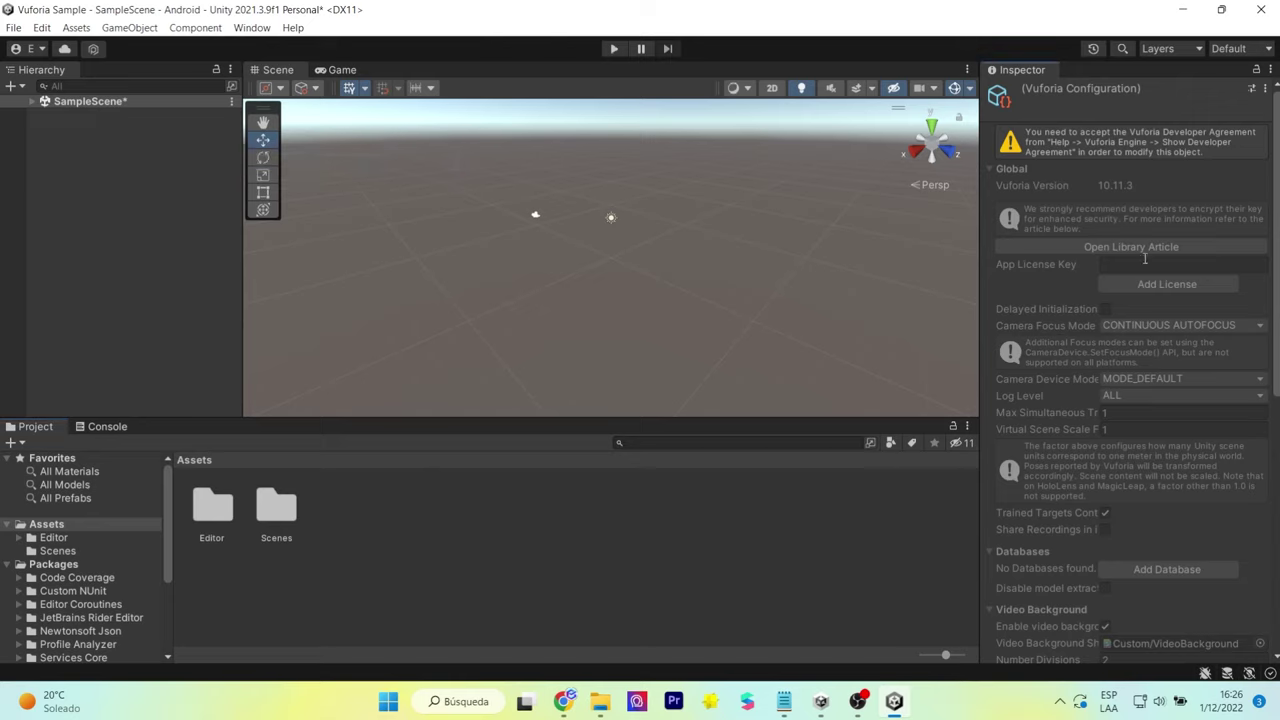
Step: Accept the Vuforia Engine developer agreement
left_click(293, 28)
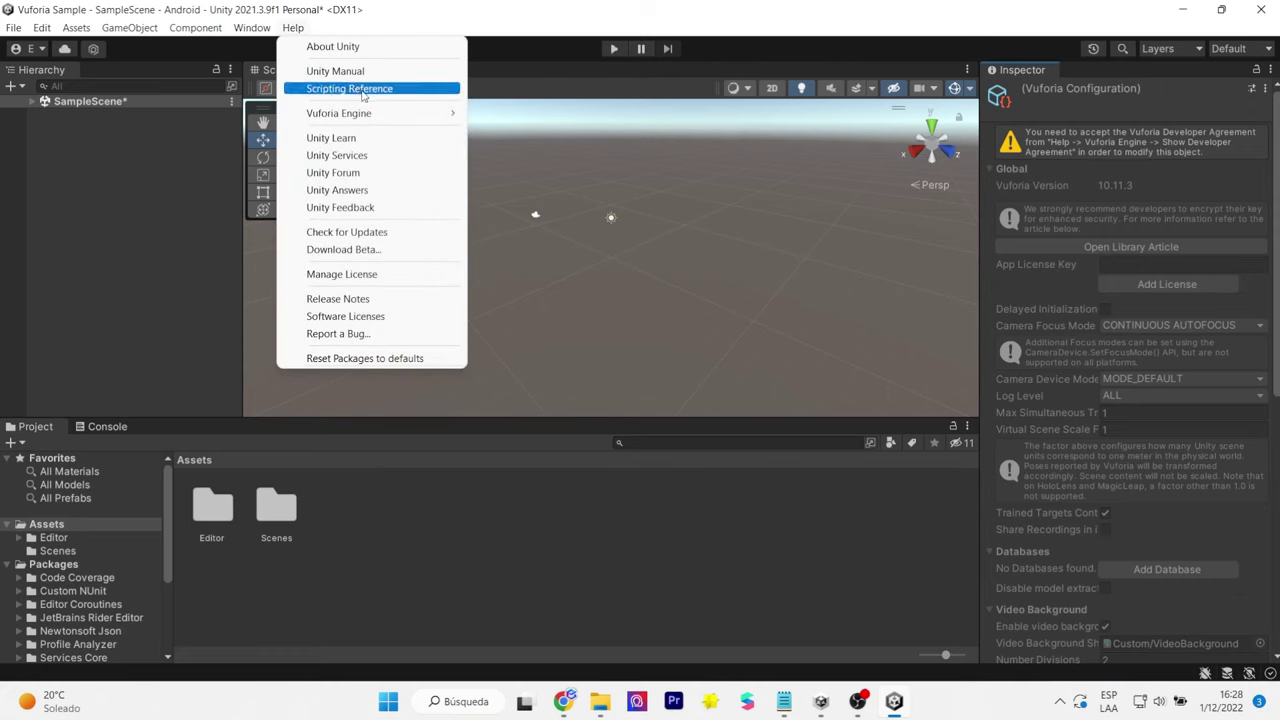
mouse_move(385, 114)
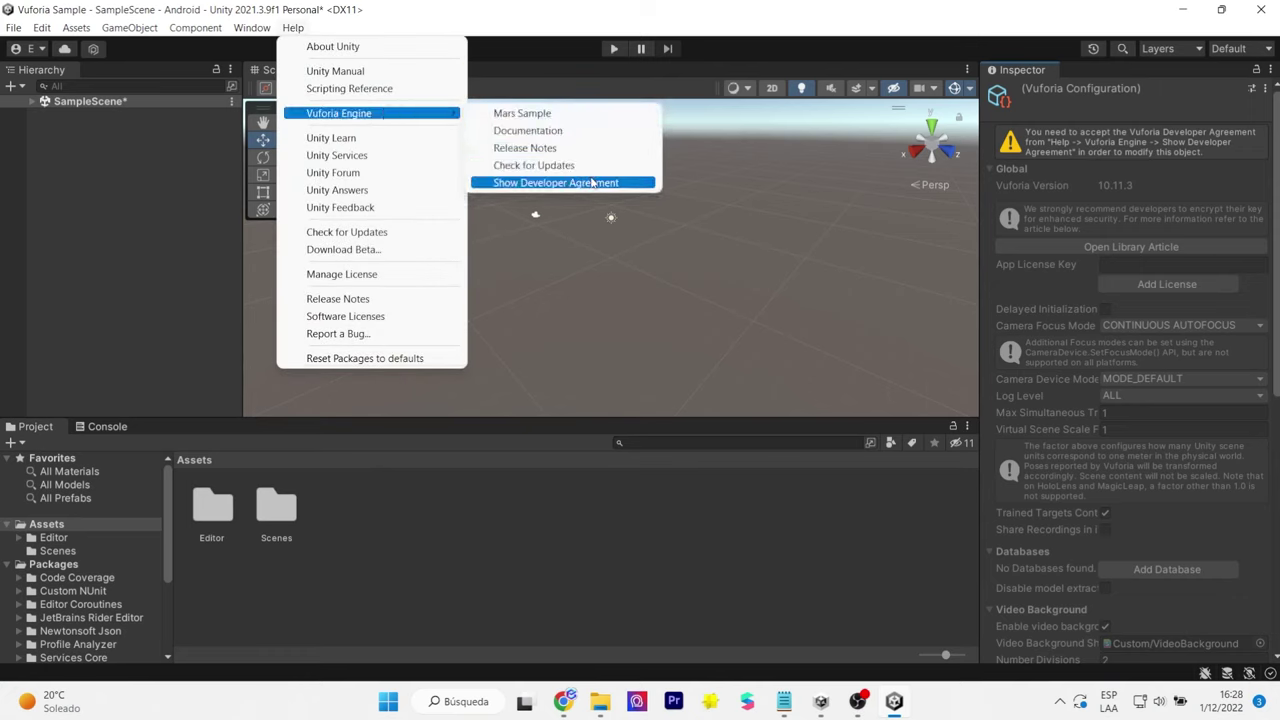
left_click(592, 184)
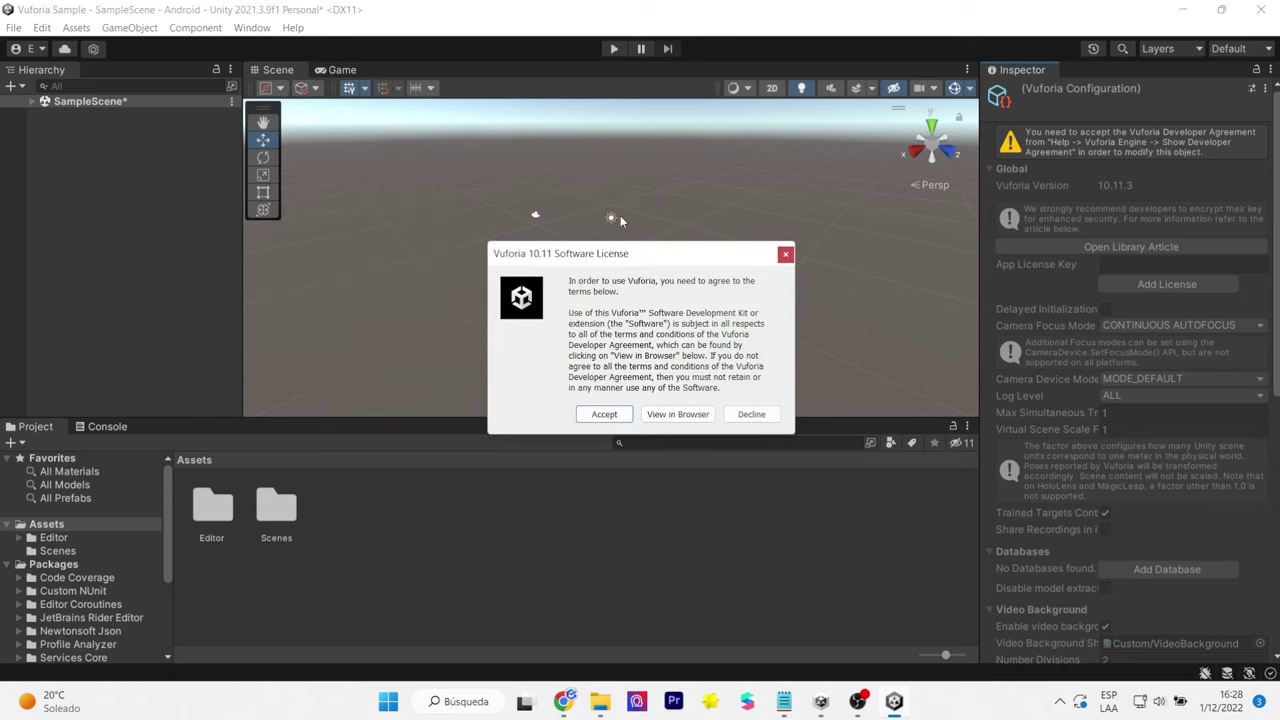
left_click(607, 418)
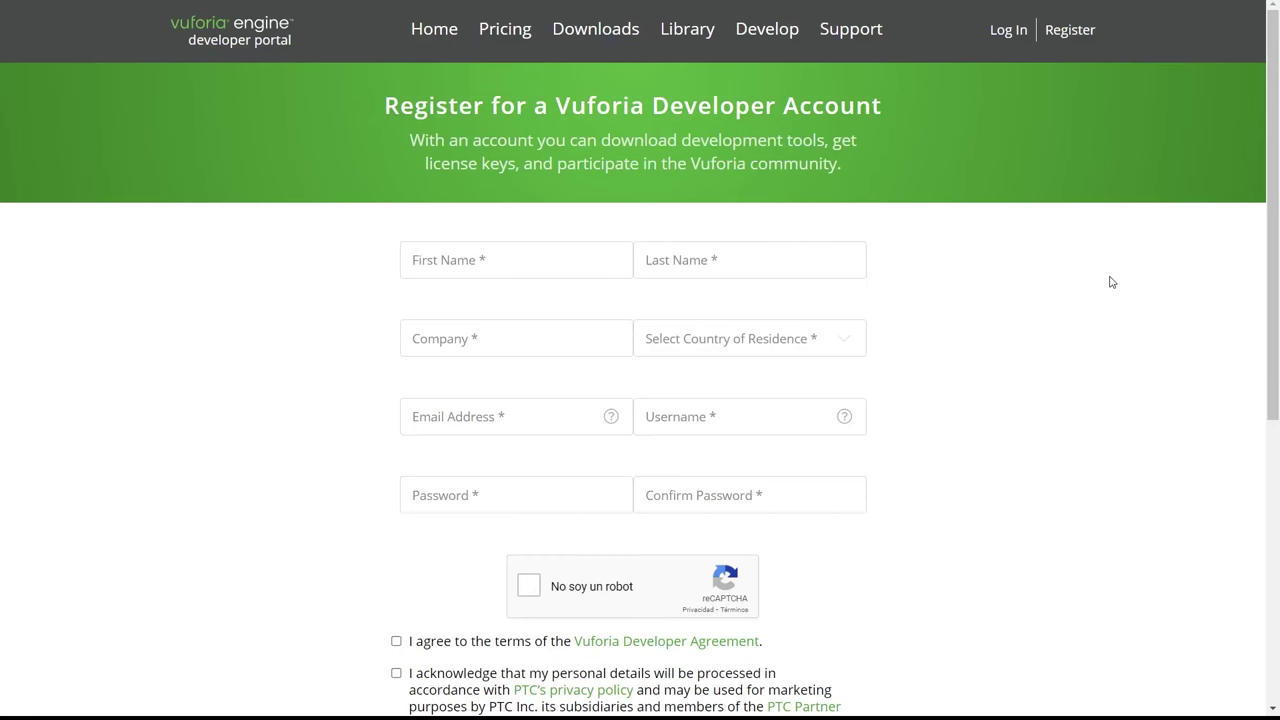
Step: Start a new Basic license key in License Manager and name it Vuforiadic
scroll(1112, 275, "down", 2)
scroll(1112, 269, "down", 3)
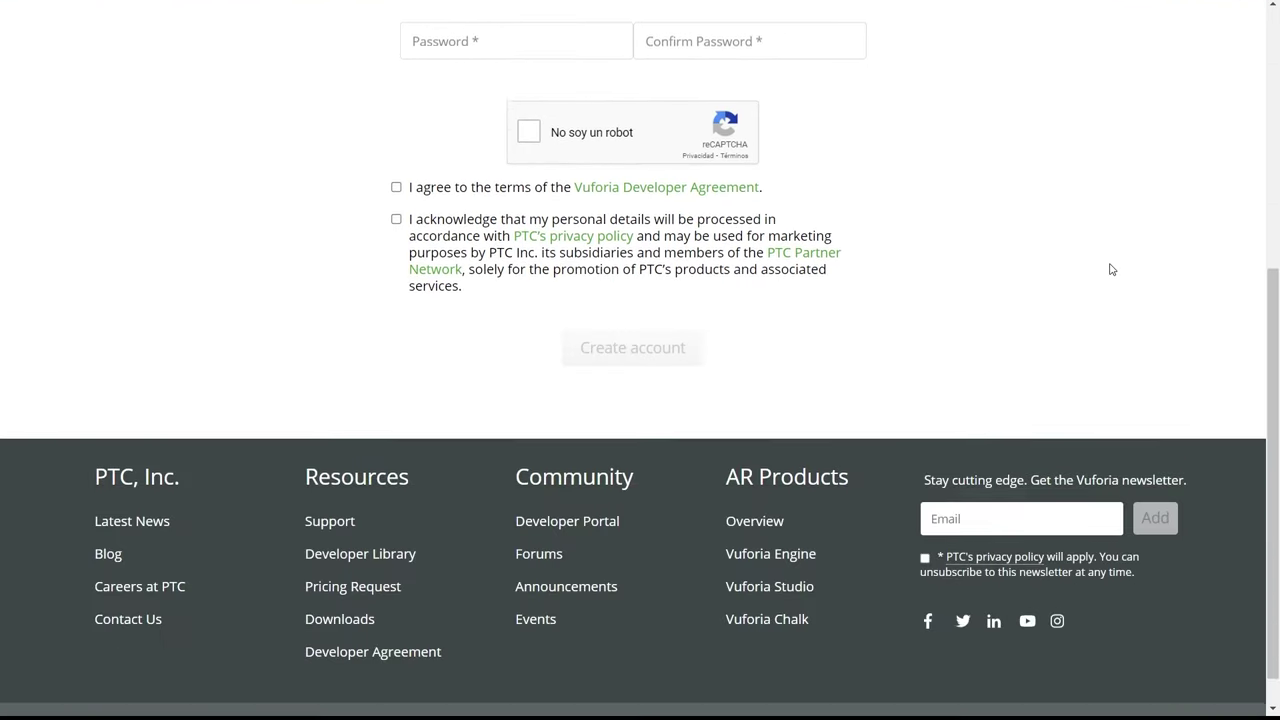
scroll(1112, 269, "up", 3)
scroll(1110, 269, "up", 2)
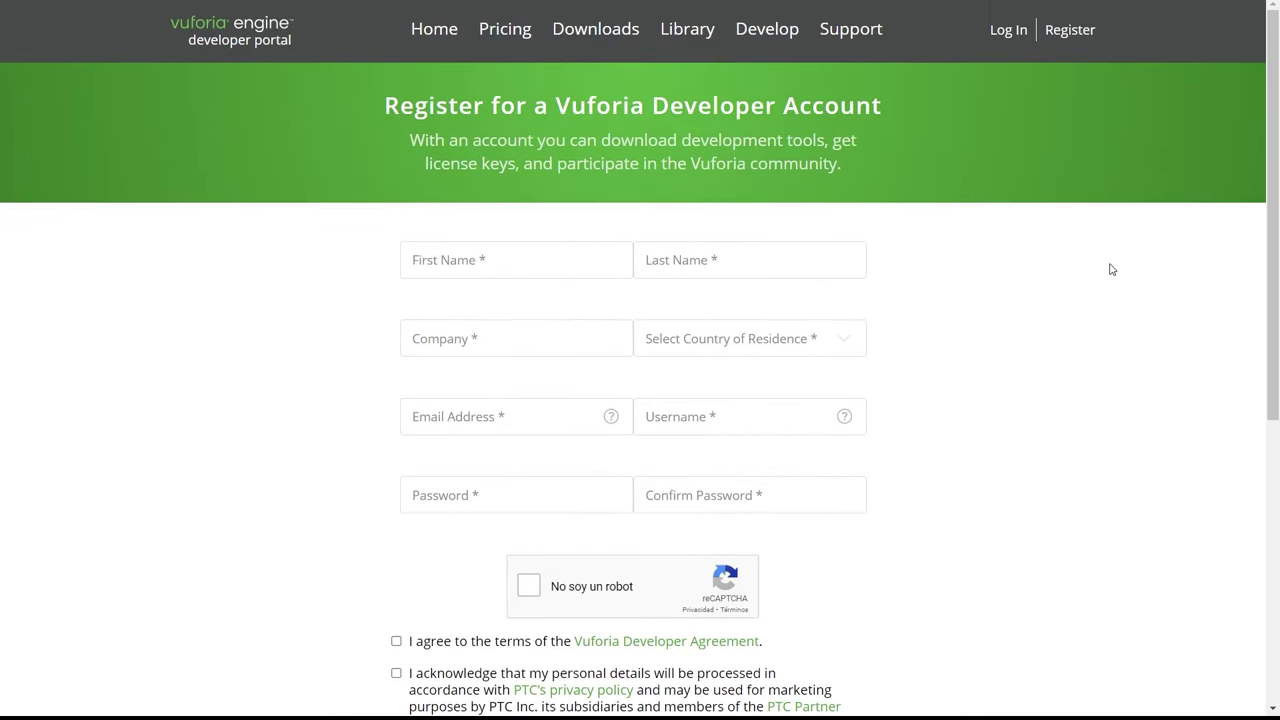
scroll(1112, 269, "down", 4)
scroll(1112, 269, "up", 1)
scroll(1112, 269, "up", 2)
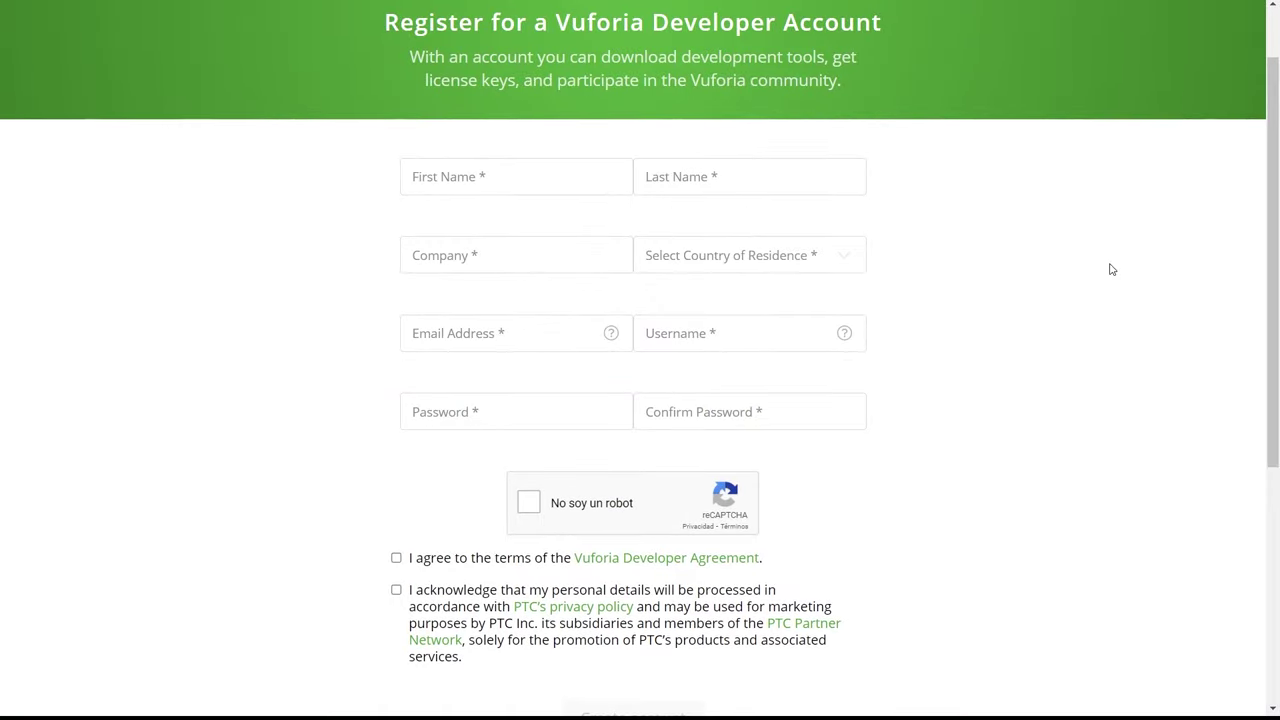
scroll(1112, 269, "up", 1)
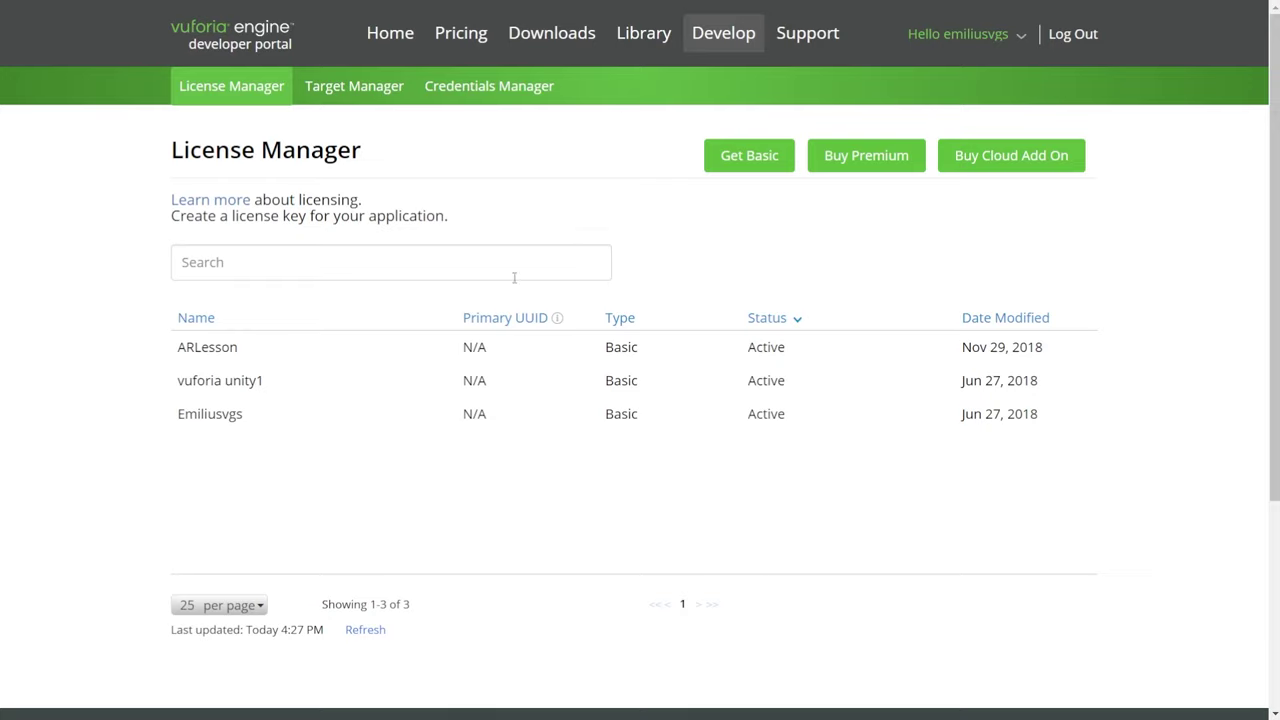
left_click(750, 160)
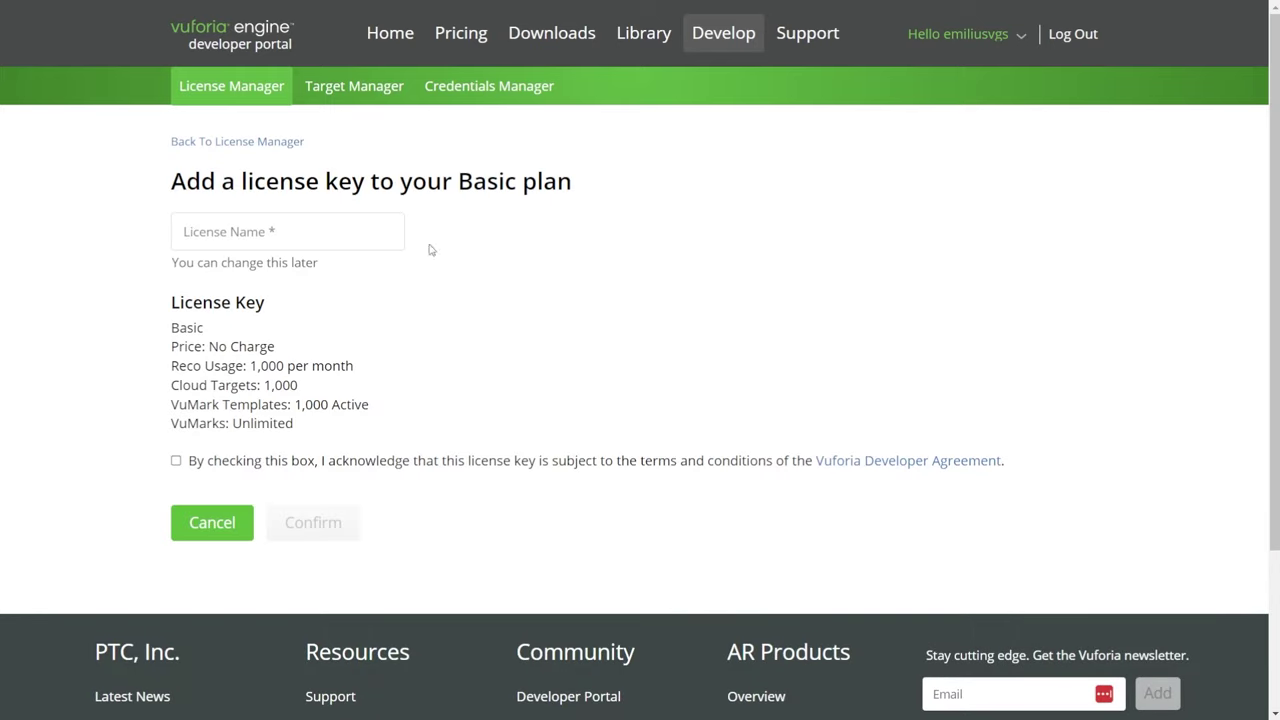
left_click(257, 232)
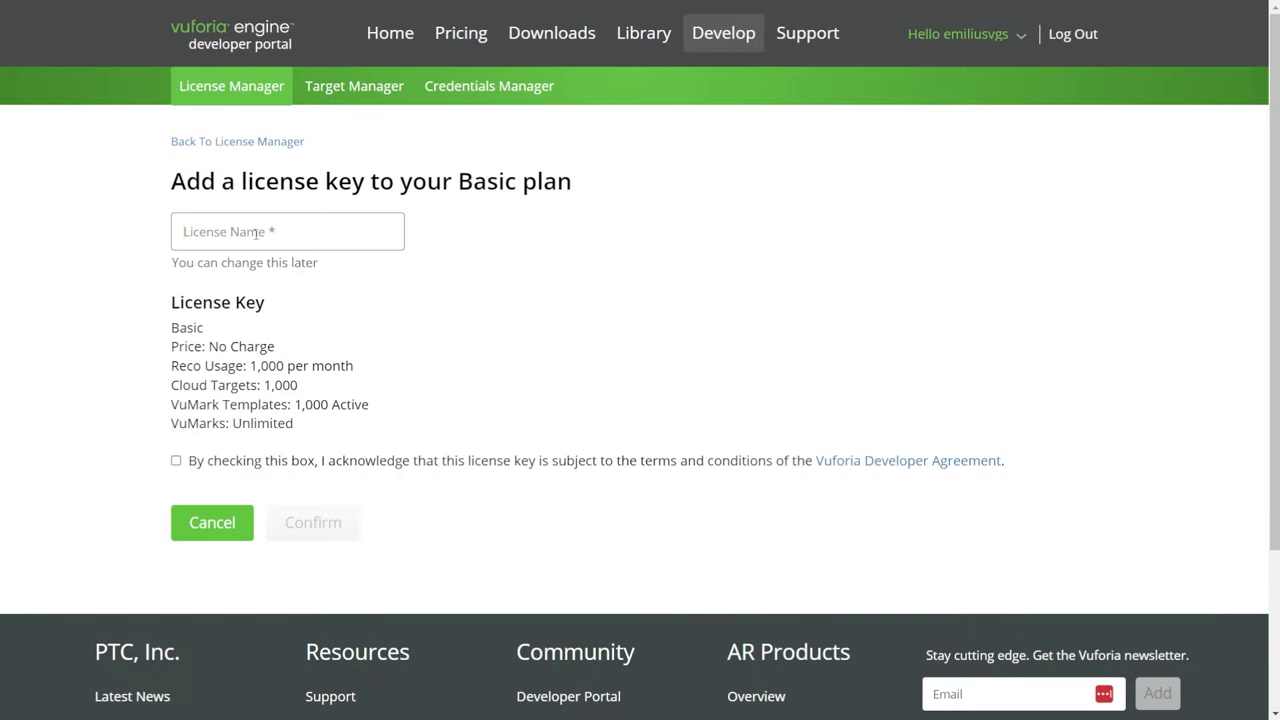
type("Vuforia")
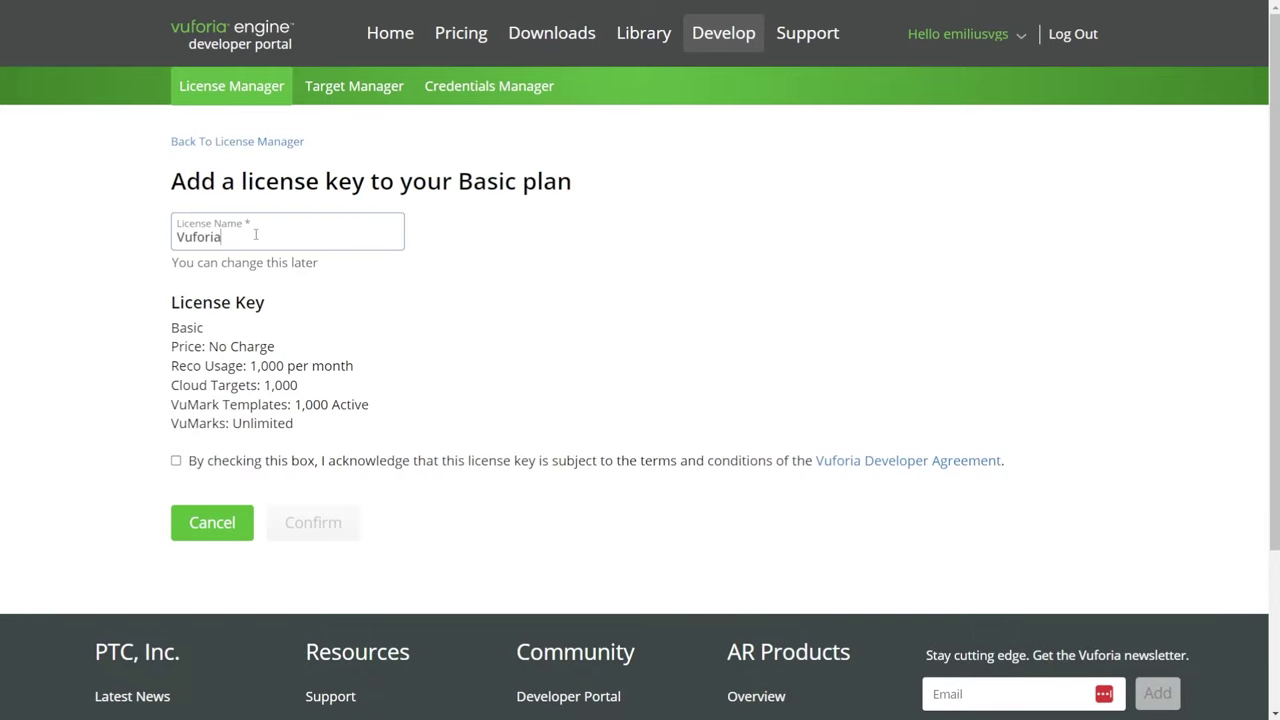
type("dic22")
Step: Accept the terms, confirm the Vuforiadic22 key, and copy its license key
left_click(326, 466)
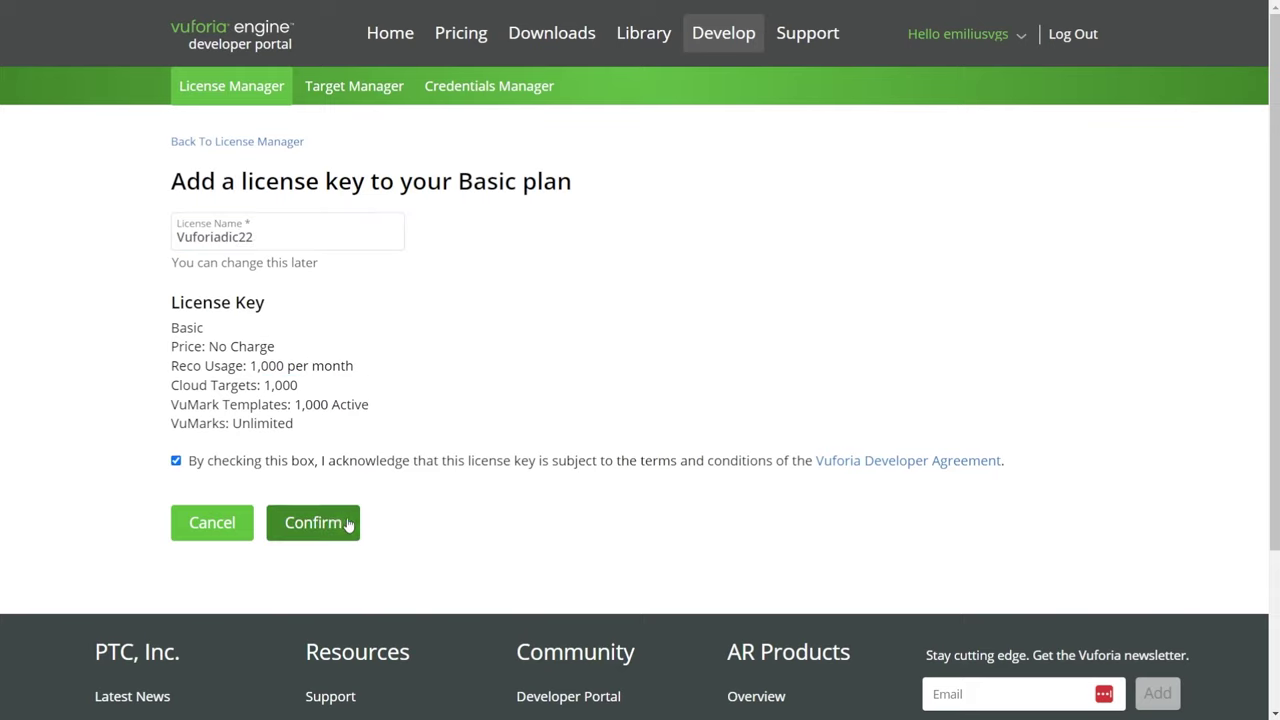
left_click(345, 523)
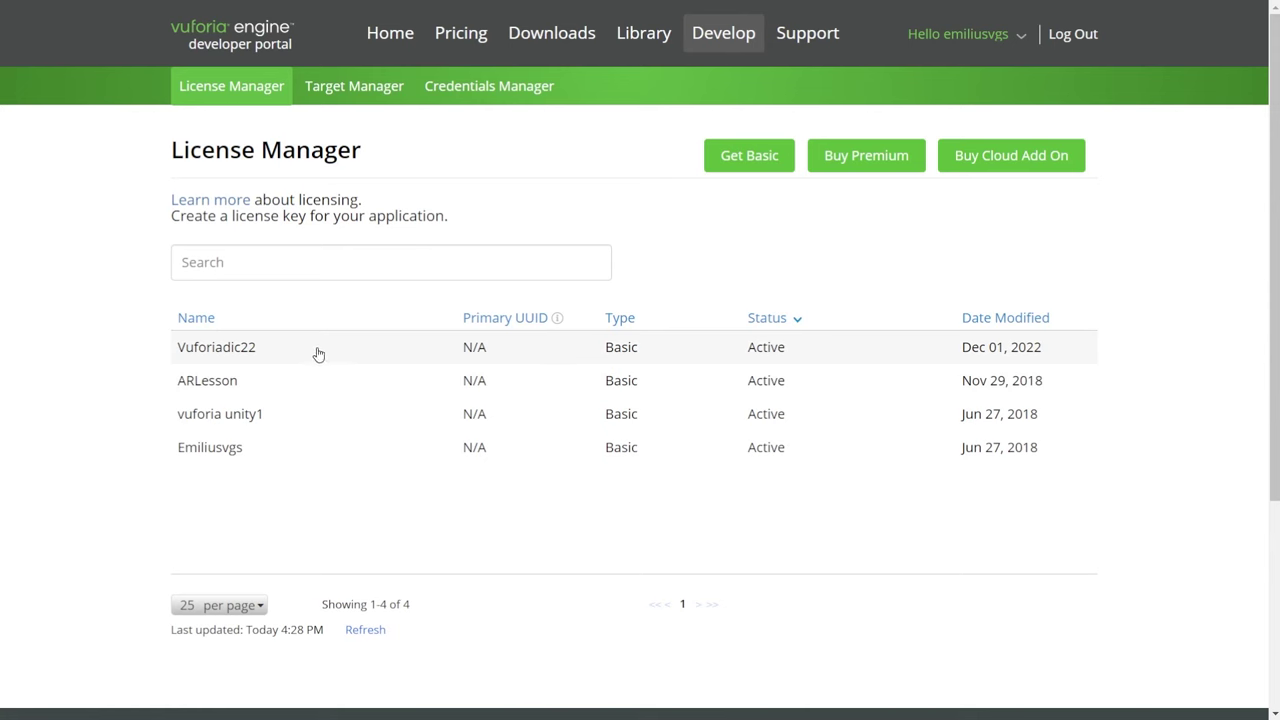
left_click(228, 350)
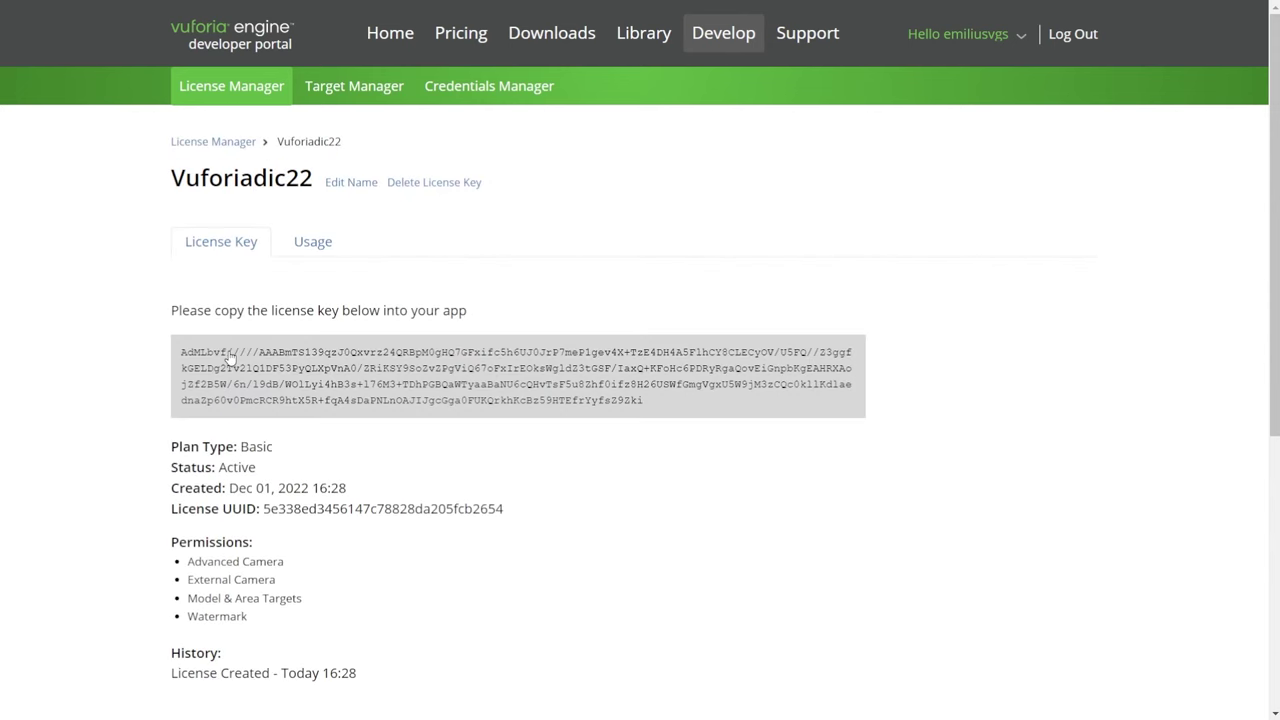
left_click(300, 384)
Step: Paste the copied Vuforiadic22 key into the App License Key field
scroll(508, 498, "down", 1)
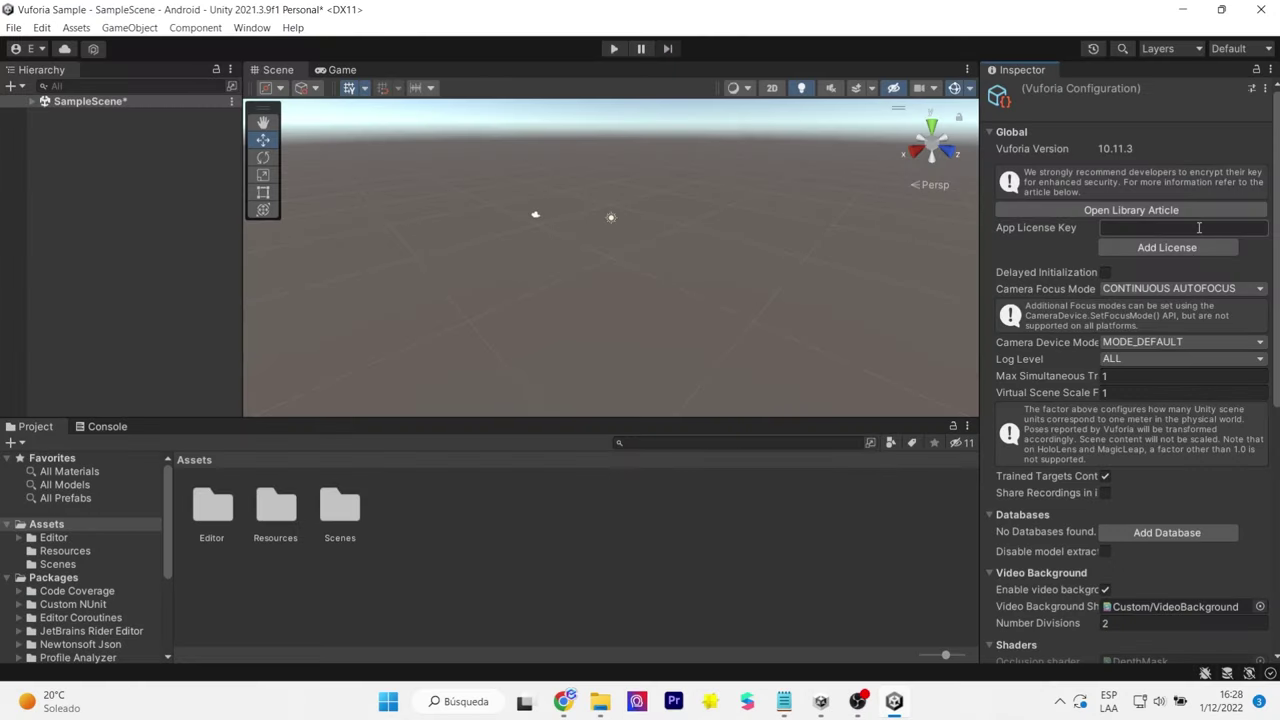
left_click(1128, 229)
key("ctrl+v")
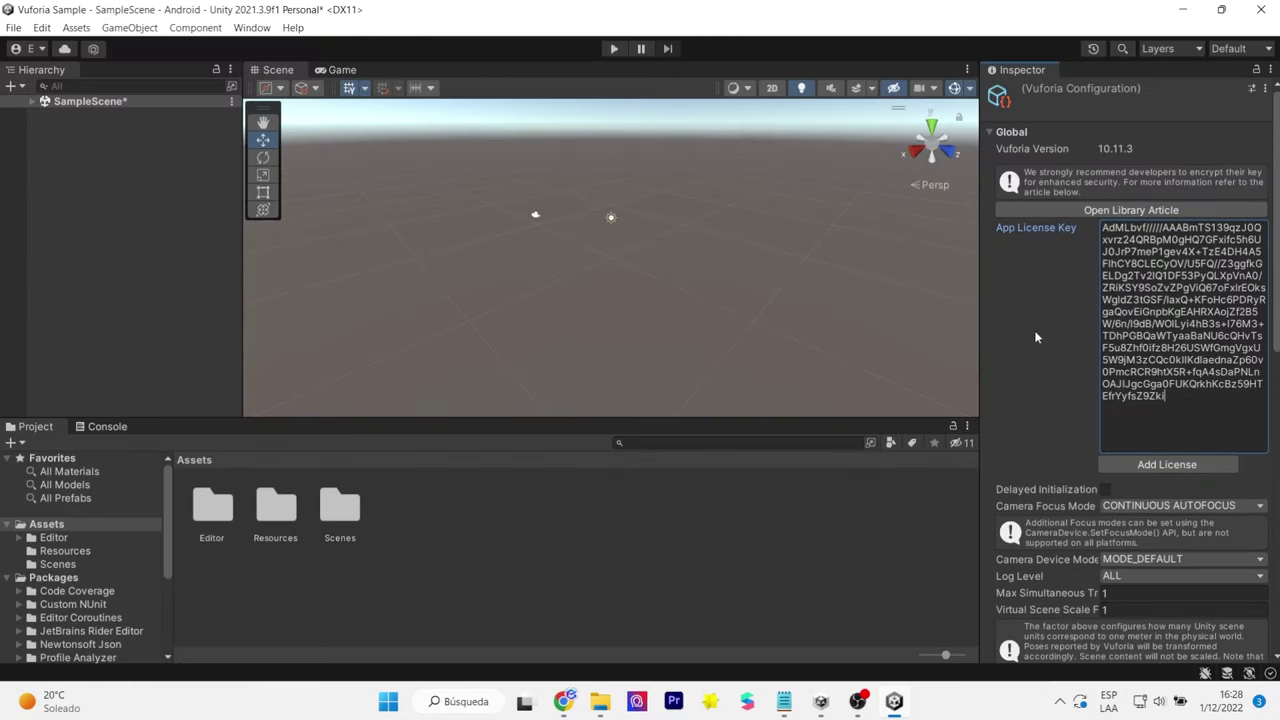
scroll(1073, 332, "down", 2)
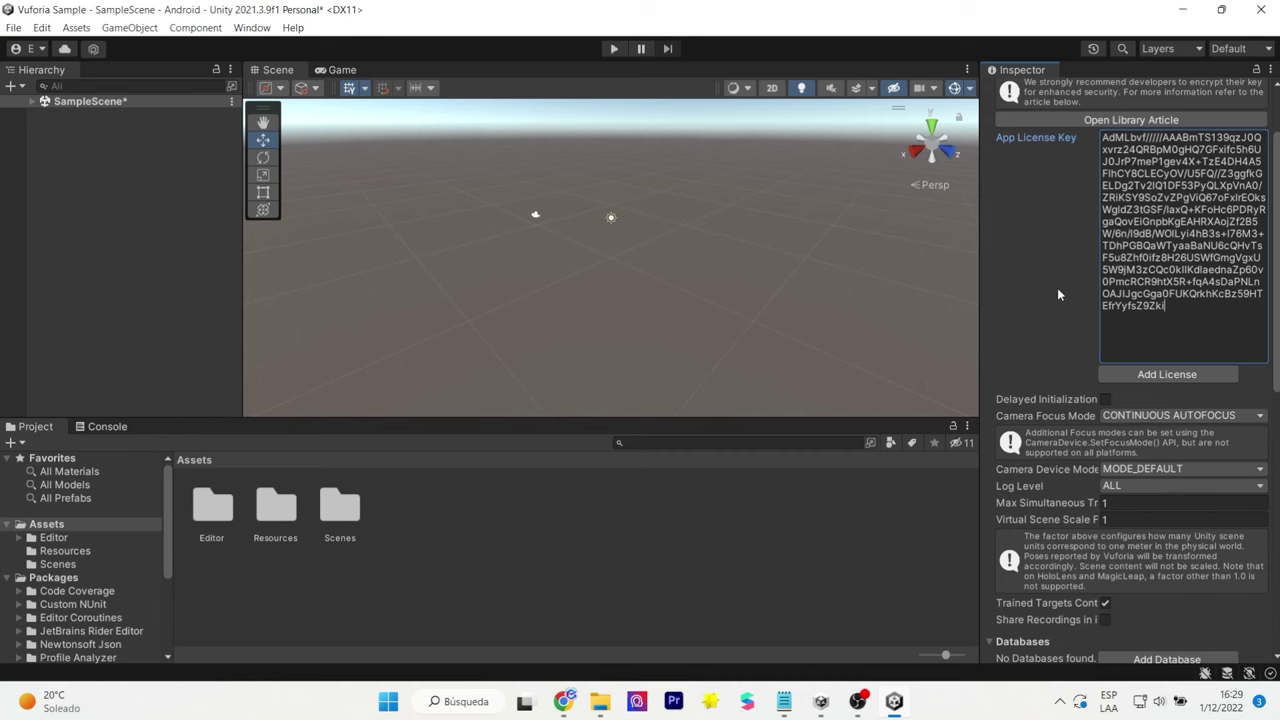
scroll(1057, 288, "down", 4)
scroll(1057, 288, "down", 4)
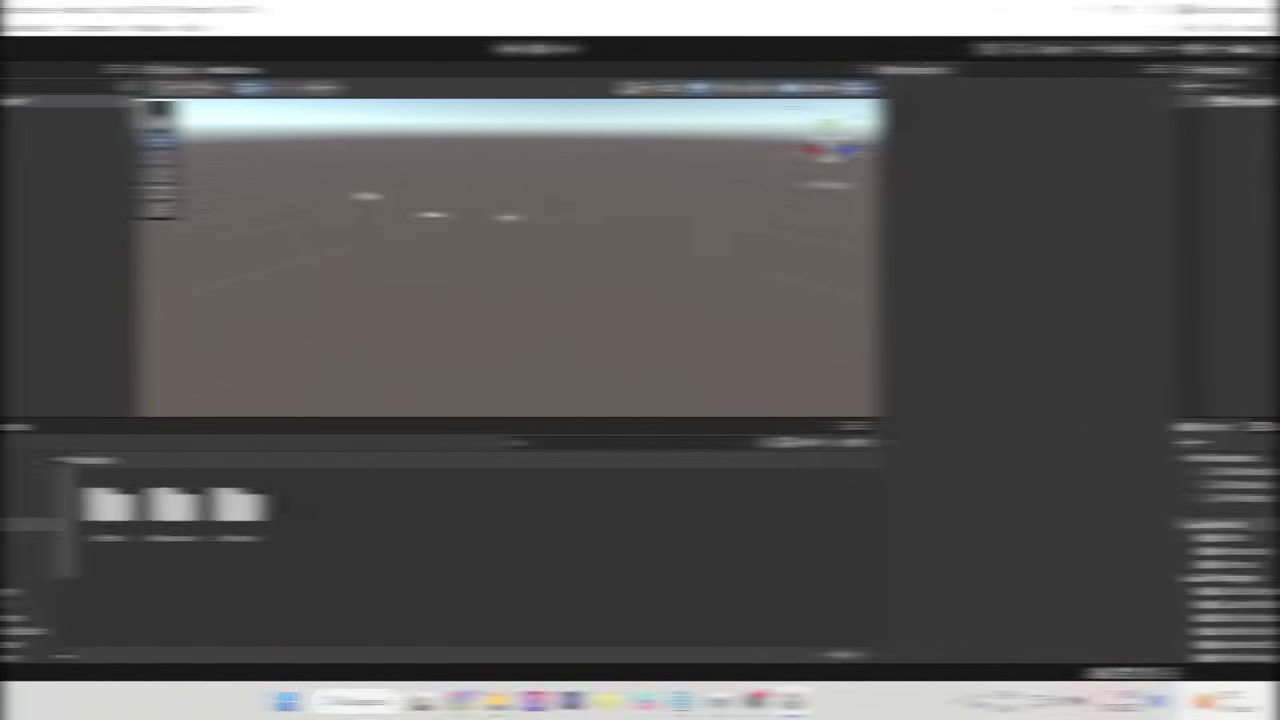
Step: Add a Vuforia Engine AR Camera to SampleScene and select the new ARCamera
right_click(93, 133)
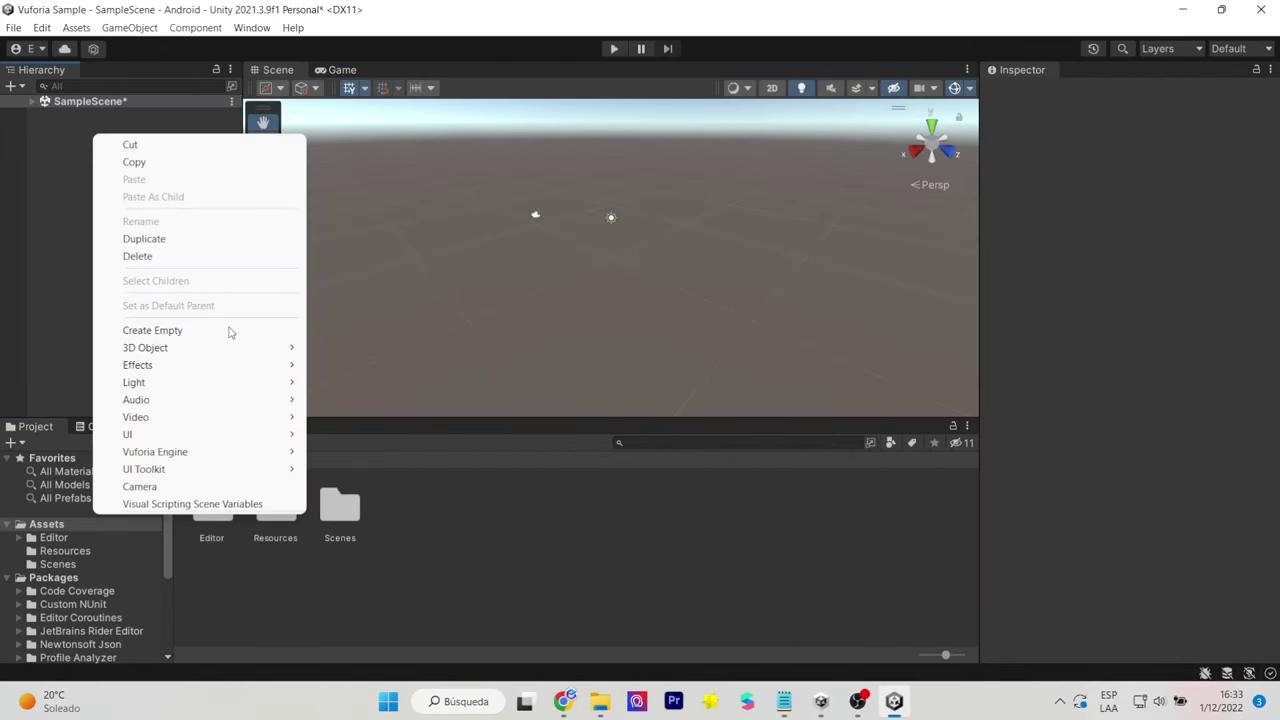
mouse_move(200, 451)
left_click(345, 451)
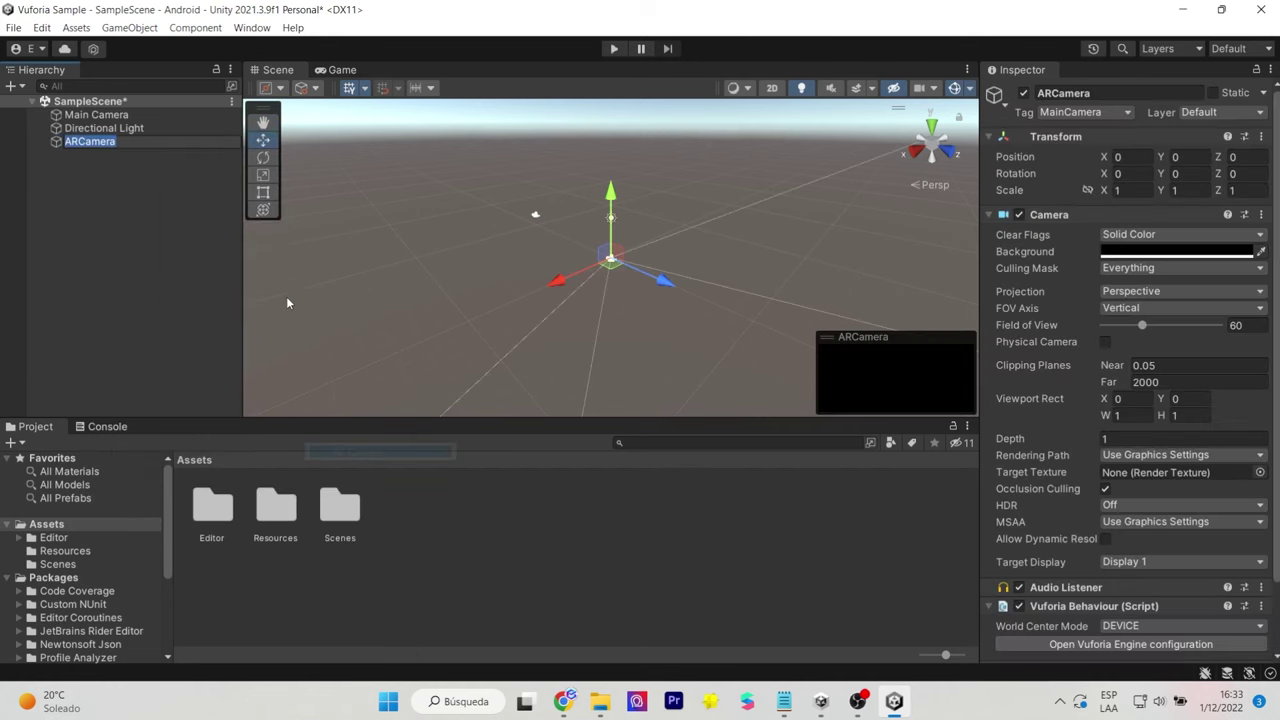
left_click(121, 187)
left_click(113, 143)
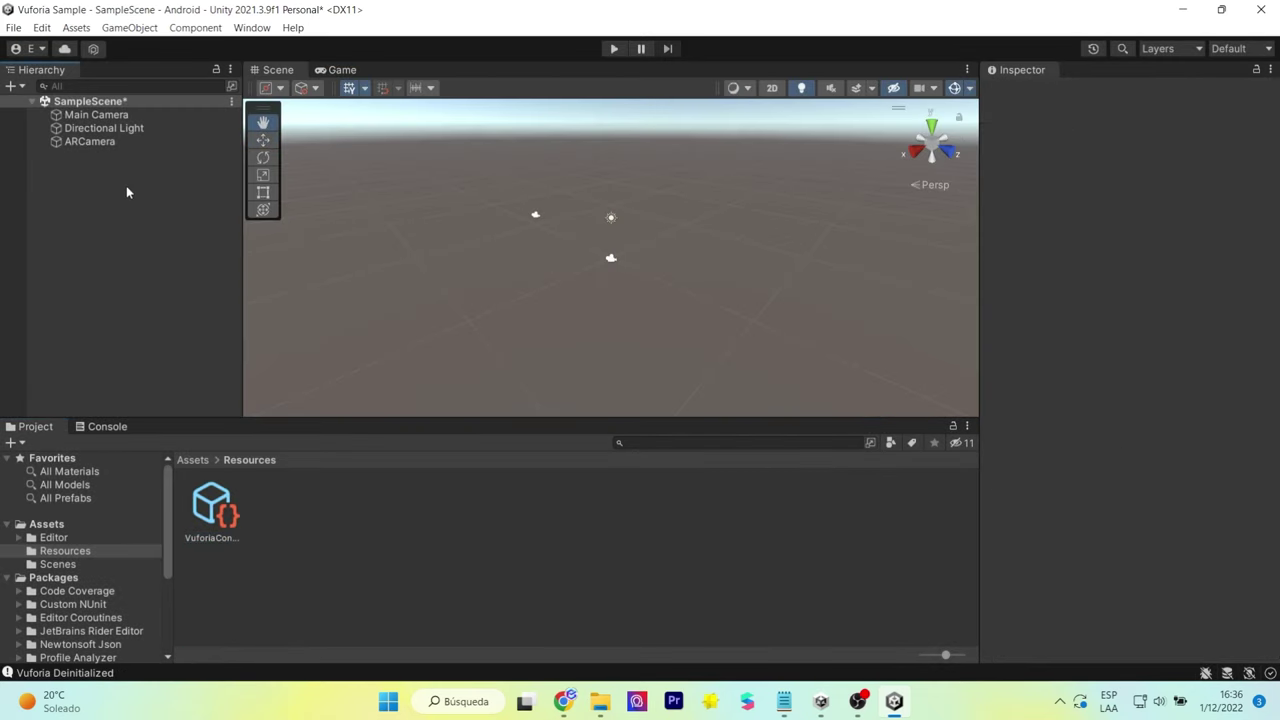
Step: Add a Vuforia Engine Image Target to SampleScene, then go to the project's Resources folder
right_click(126, 185)
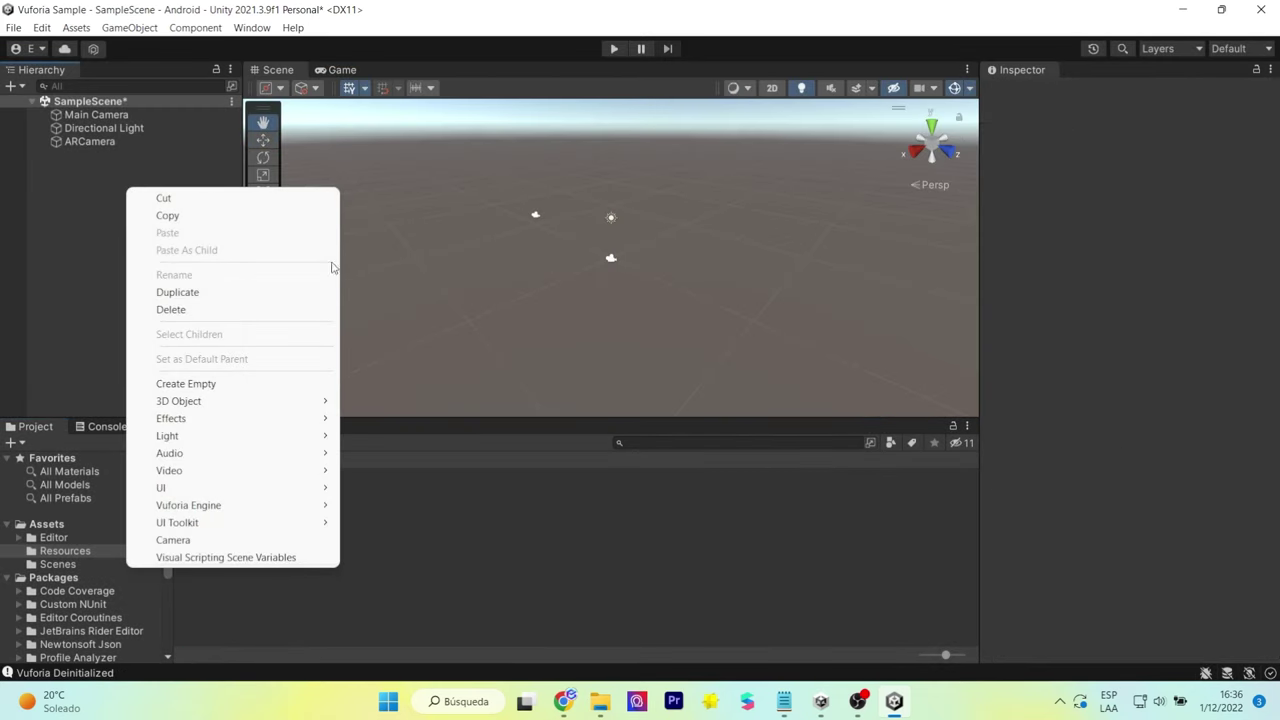
mouse_move(250, 511)
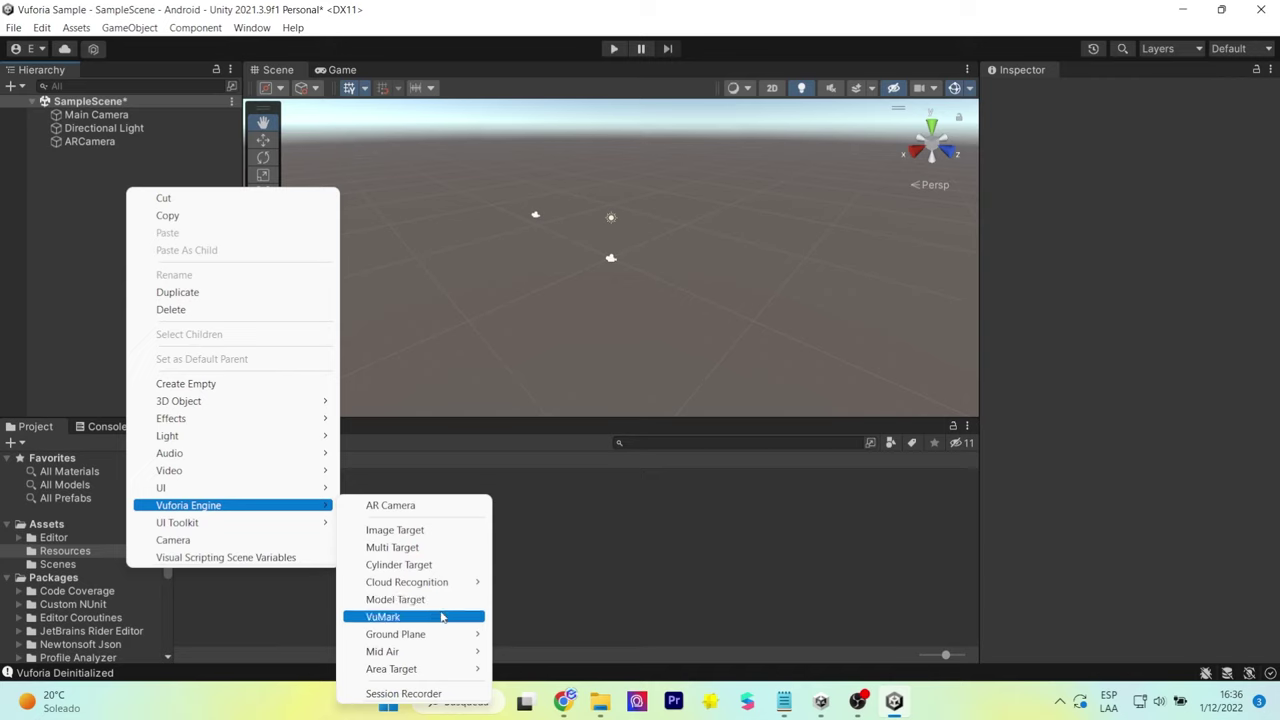
mouse_move(447, 651)
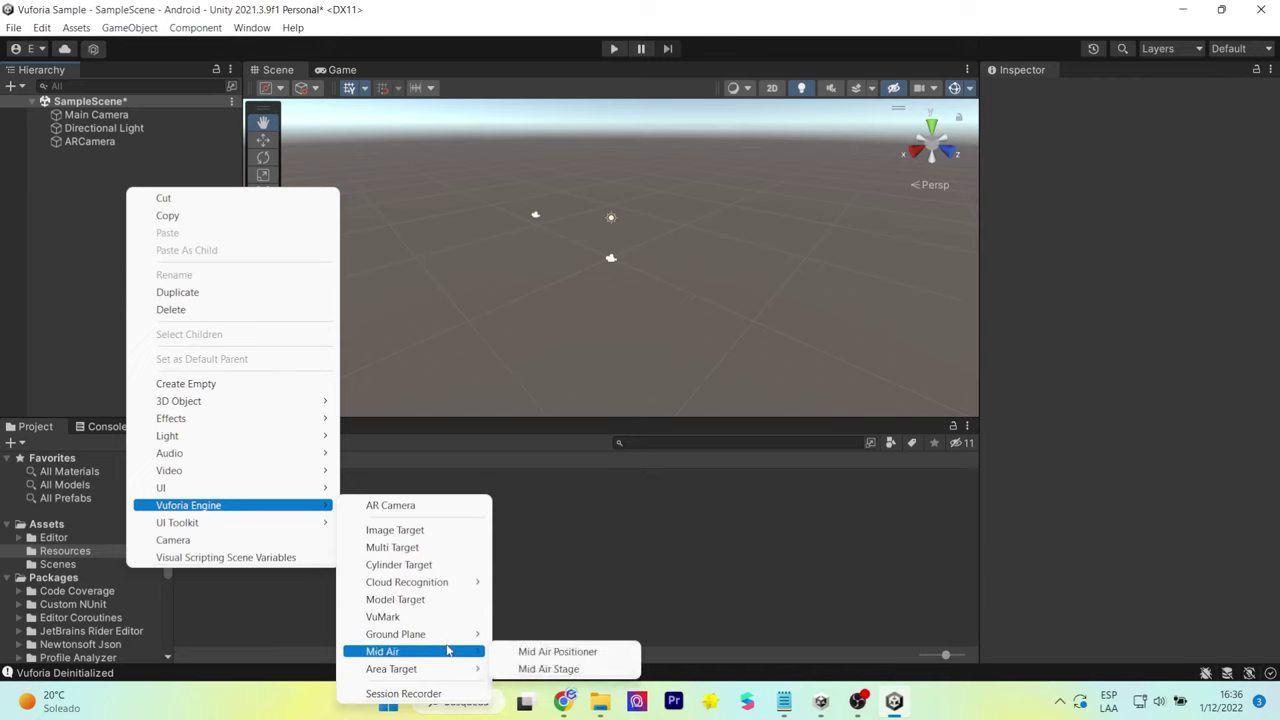
left_click(418, 531)
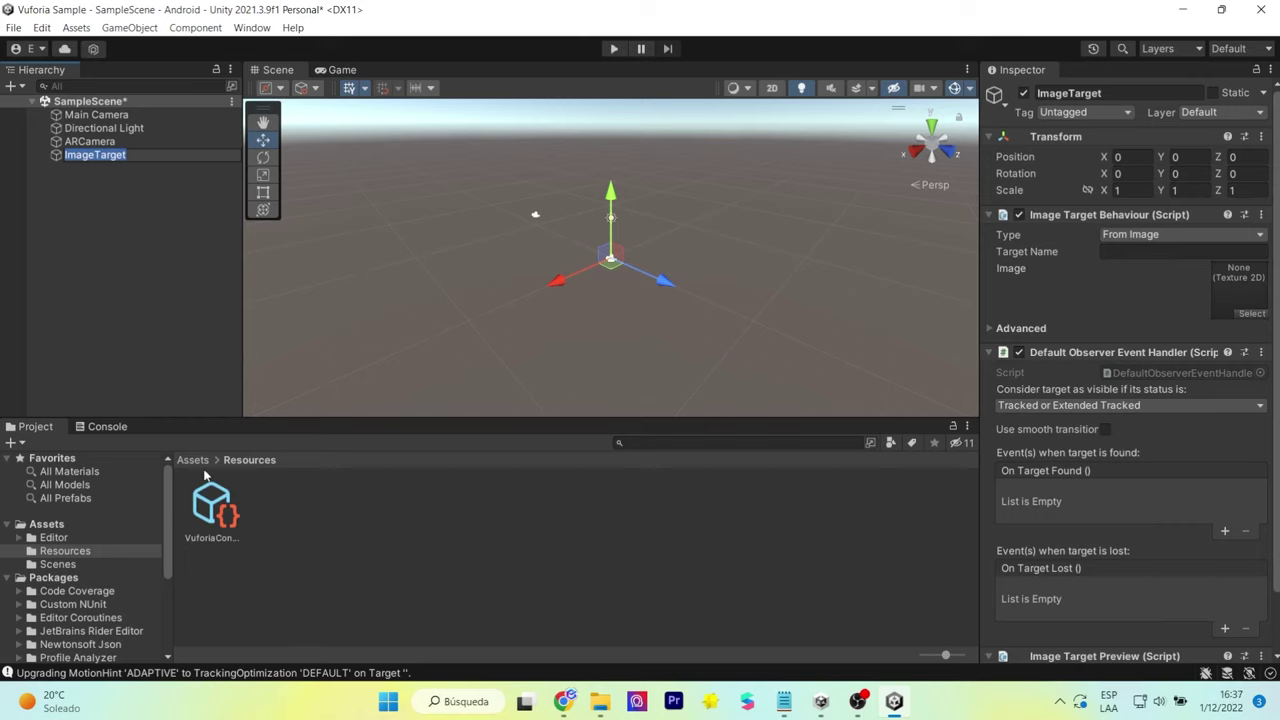
left_click(65, 550)
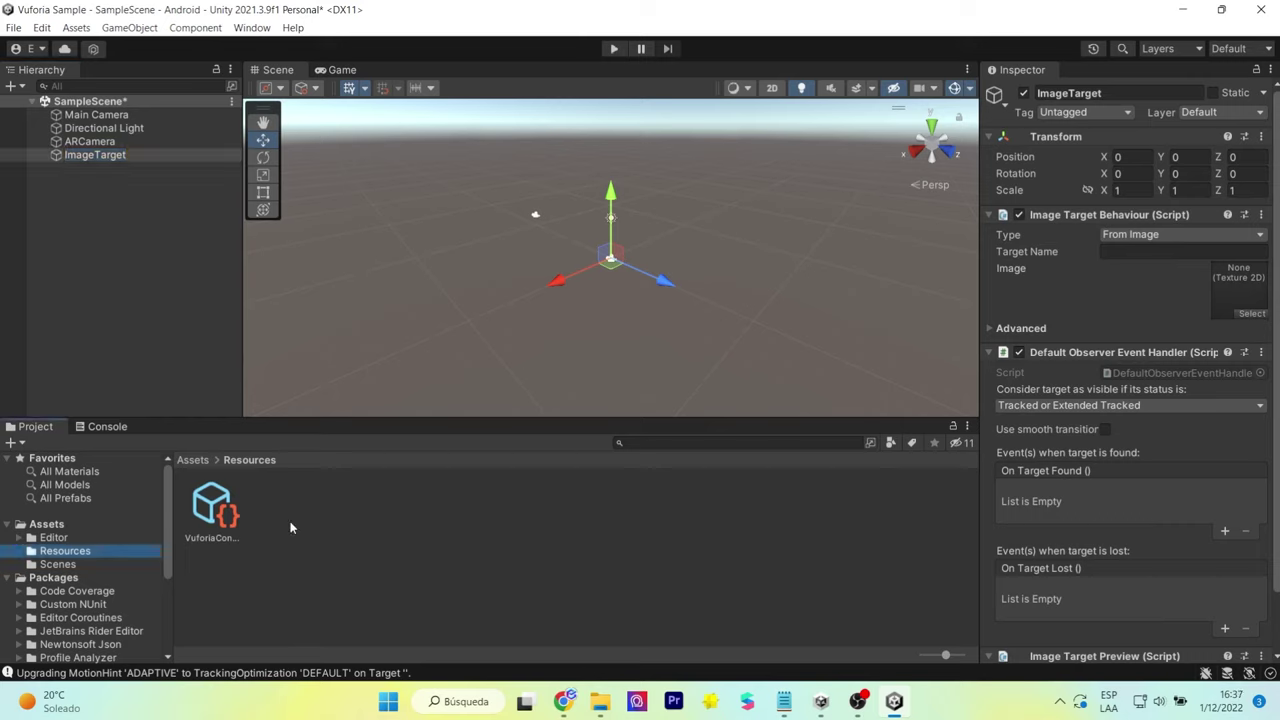
right_click(324, 511)
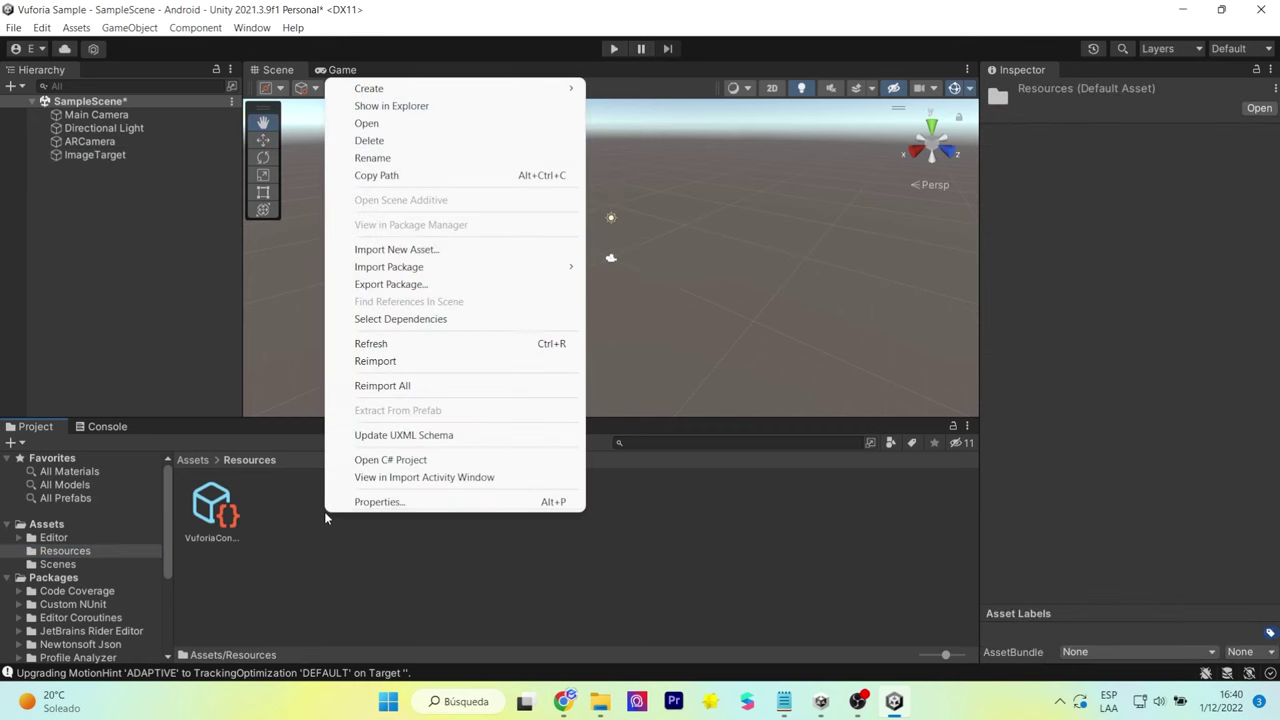
Step: Import the Arnold image into the Resources folder
left_click(540, 249)
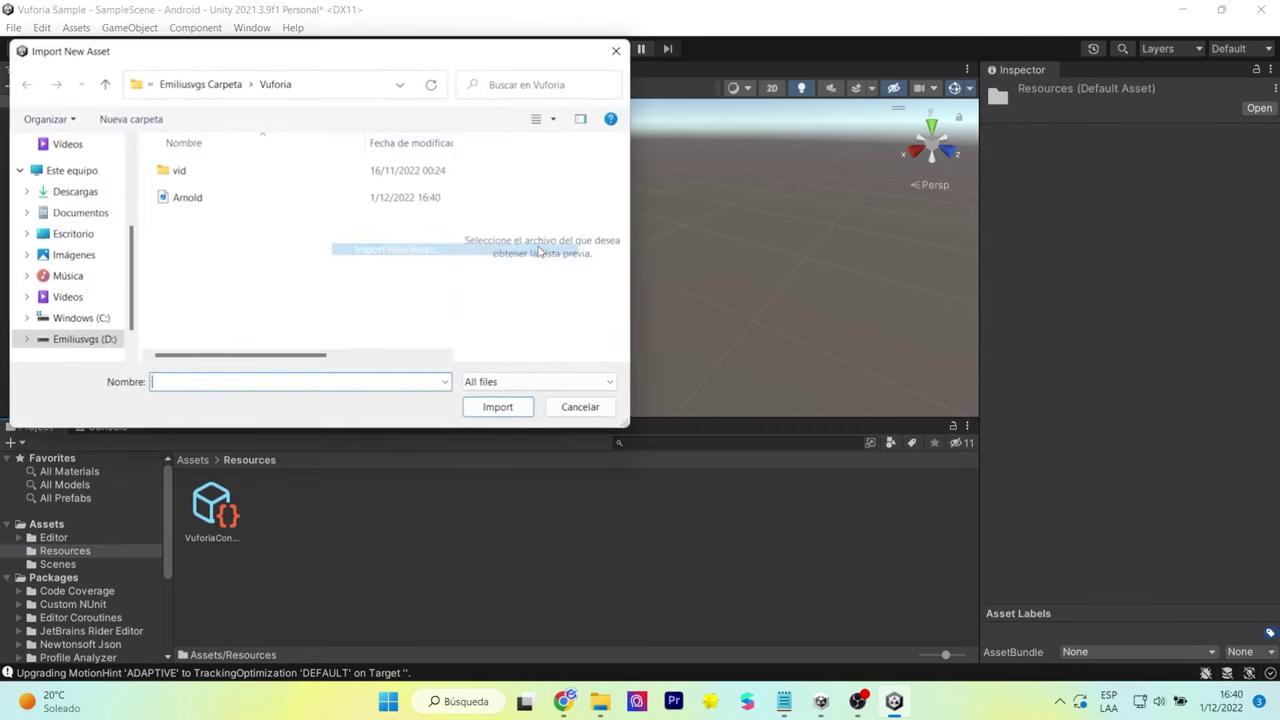
left_click(210, 201)
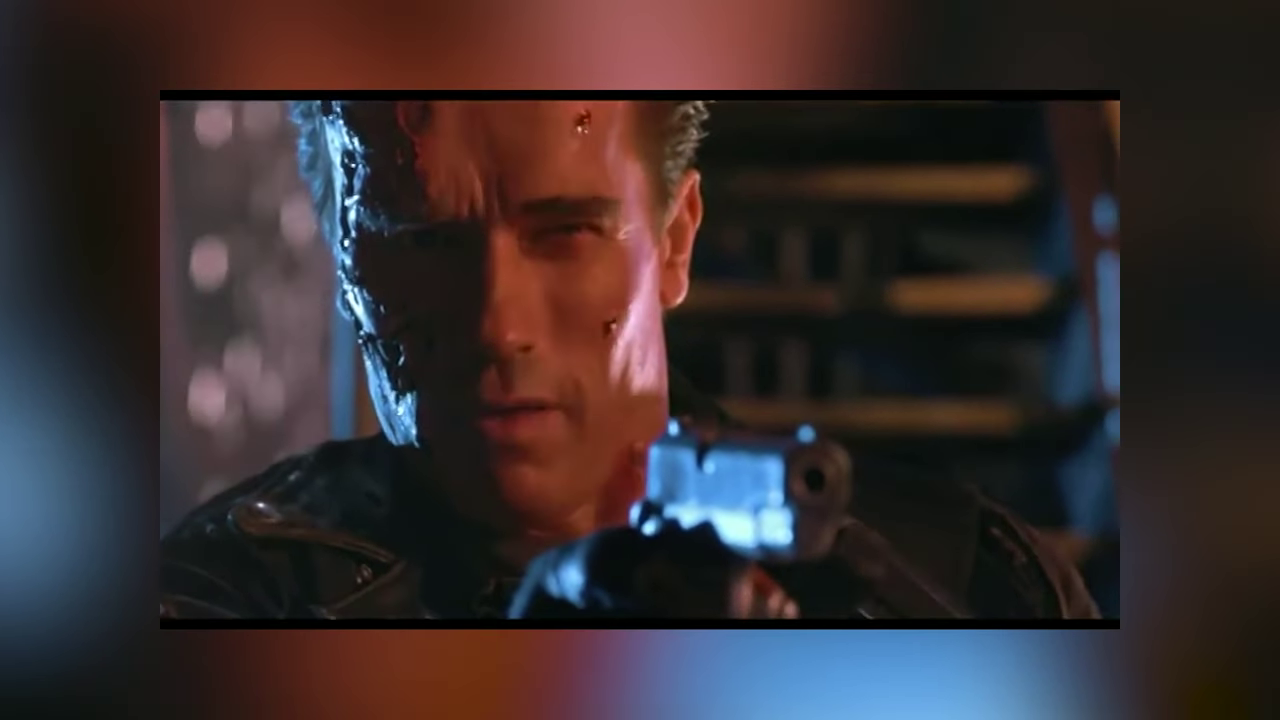
left_click(500, 408)
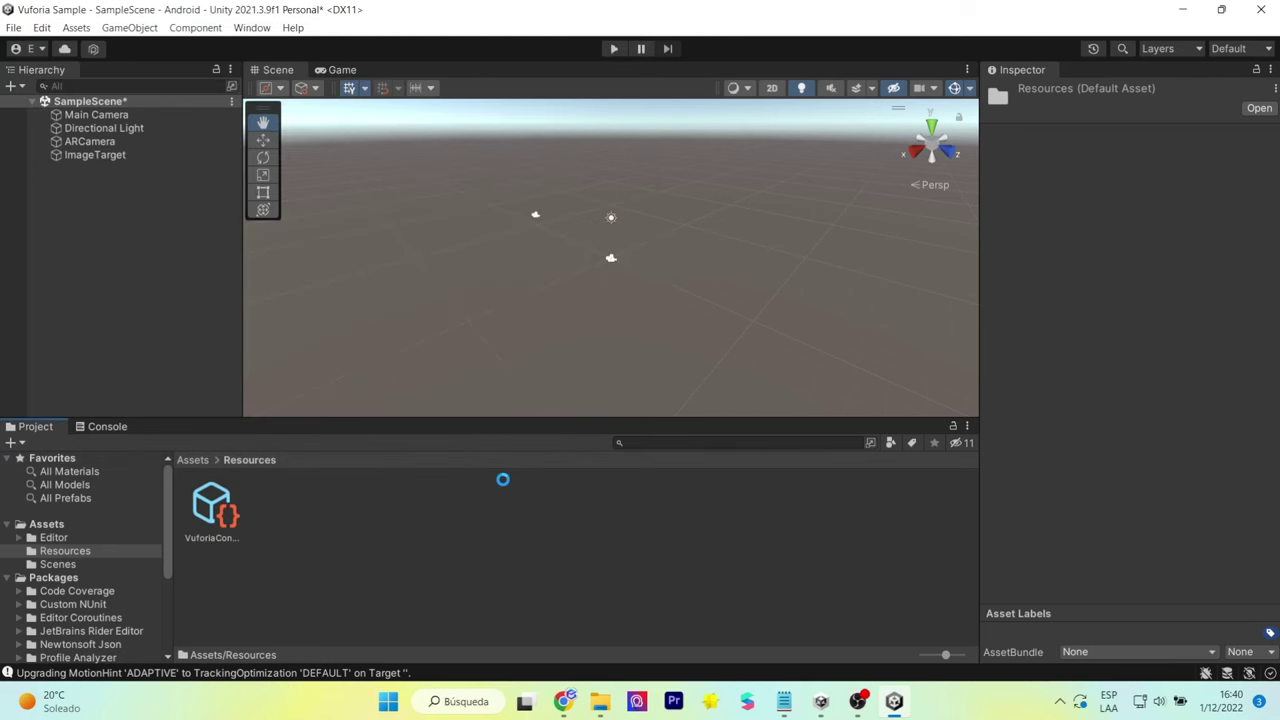
Step: Assign the Arnold texture as the ImageTarget's image so the target is named Arnold
left_click(95, 155)
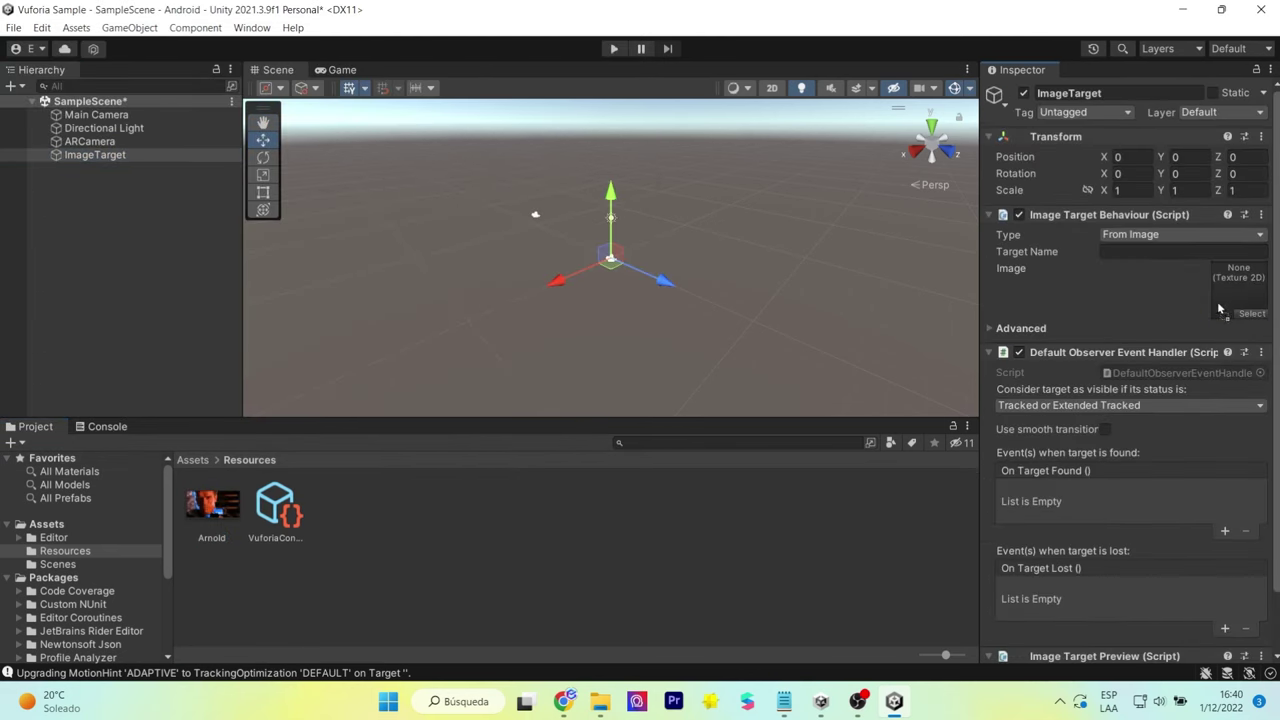
left_click_drag(640, 451, 1243, 303)
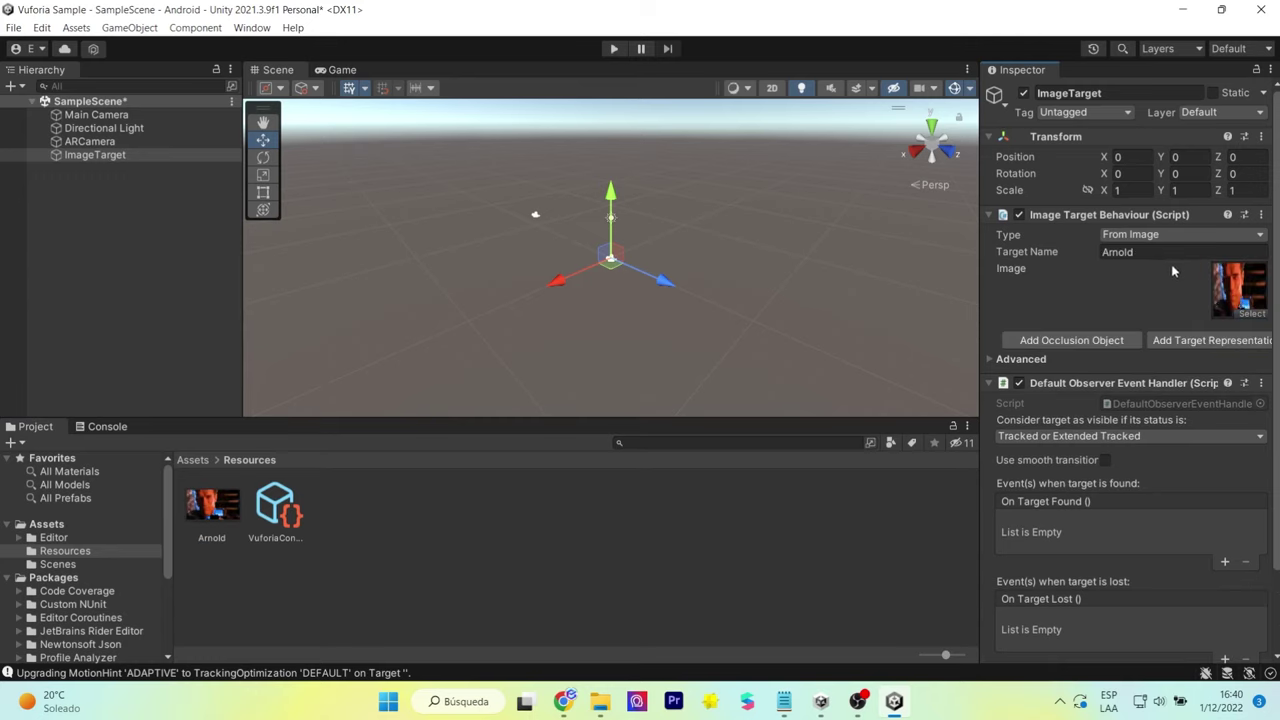
scroll(1145, 358, "down", 3)
Step: Add a Sphere as a child of ImageTarget and frame it in the Scene view
left_click(93, 155)
right_click(97, 155)
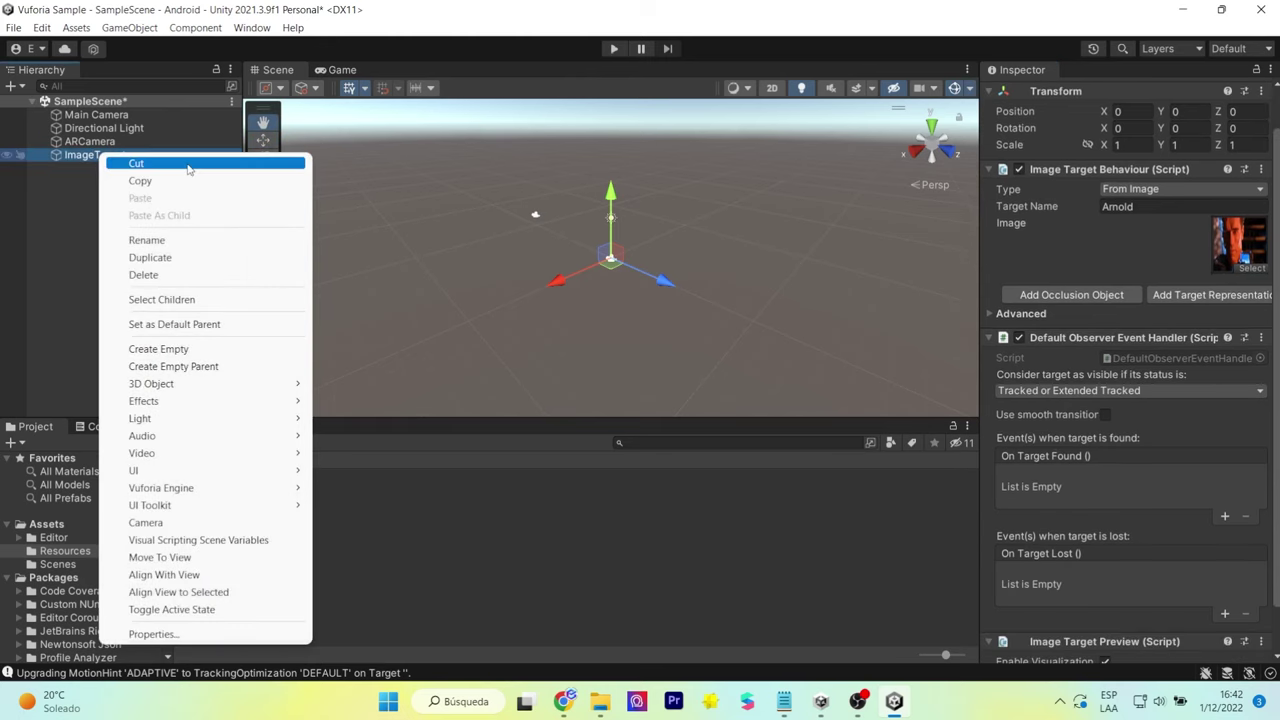
mouse_move(277, 388)
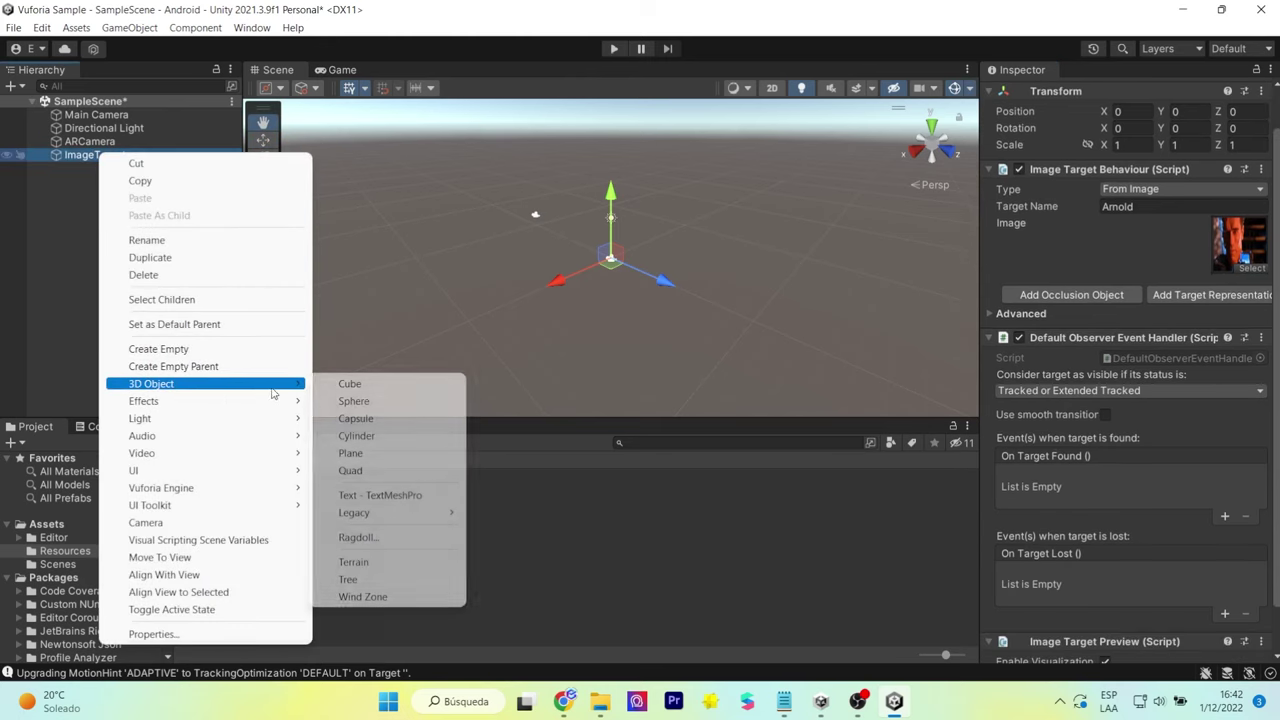
left_click(364, 405)
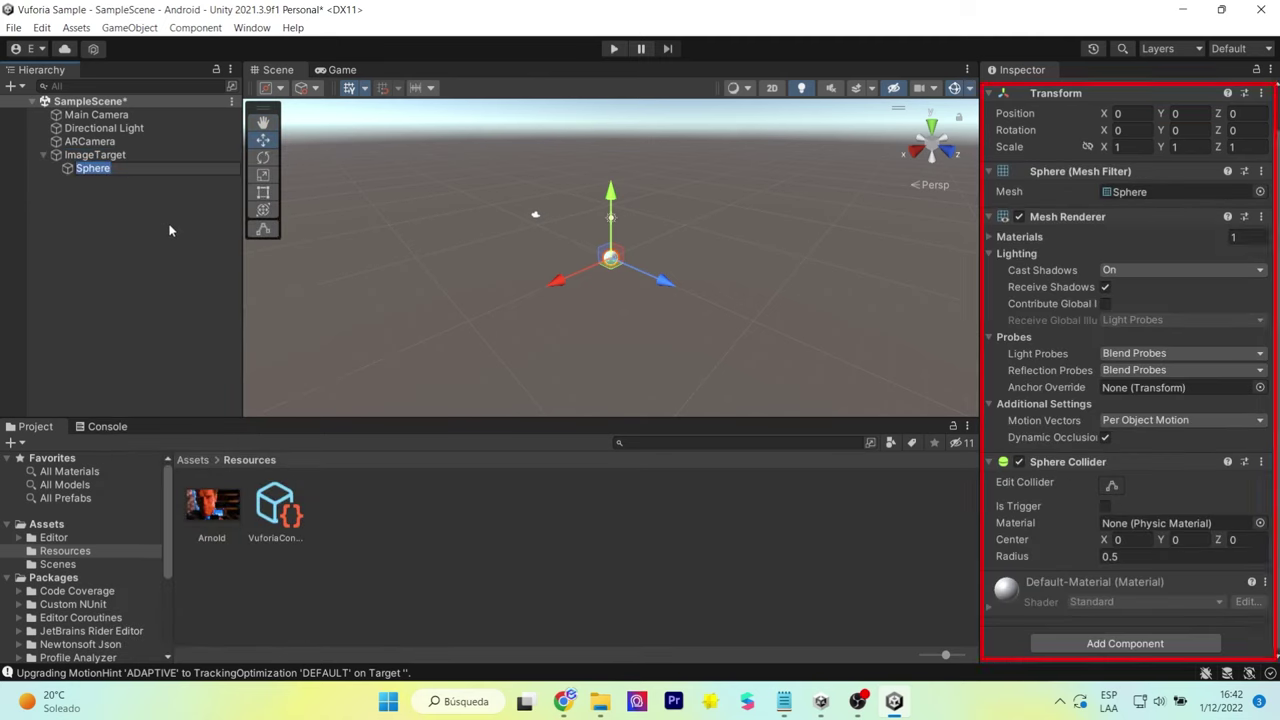
left_click(107, 160)
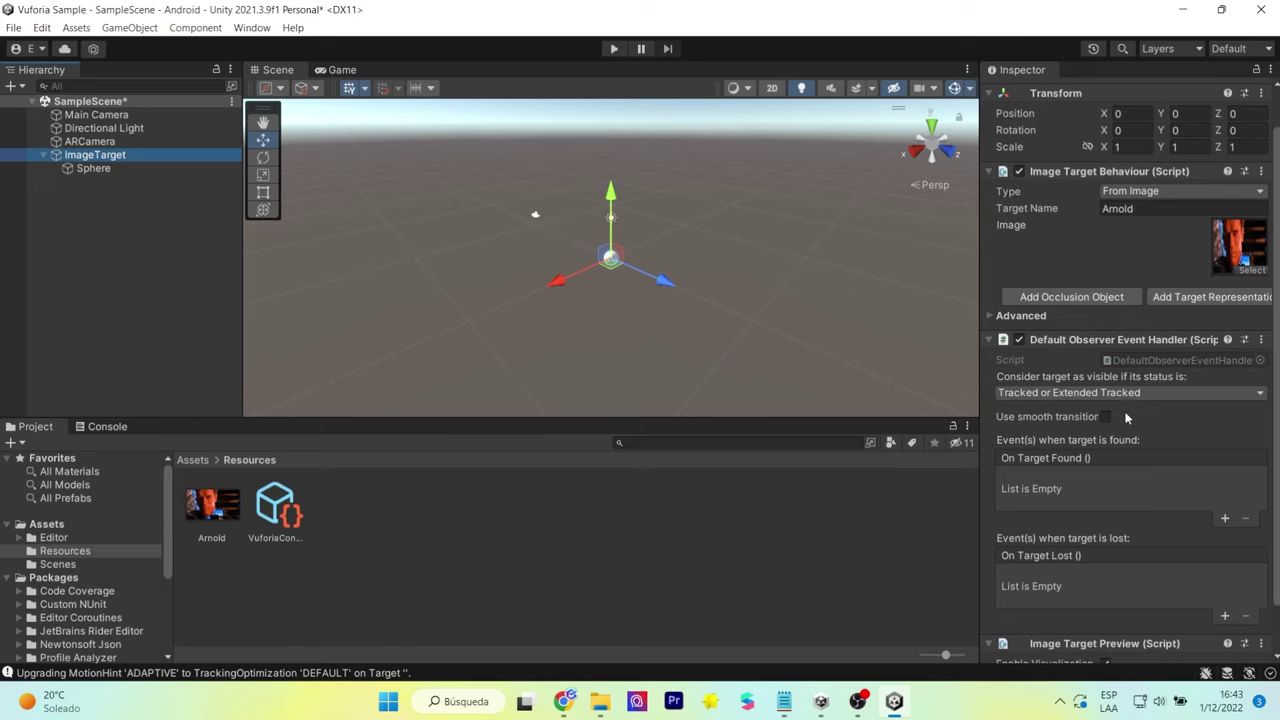
key("f")
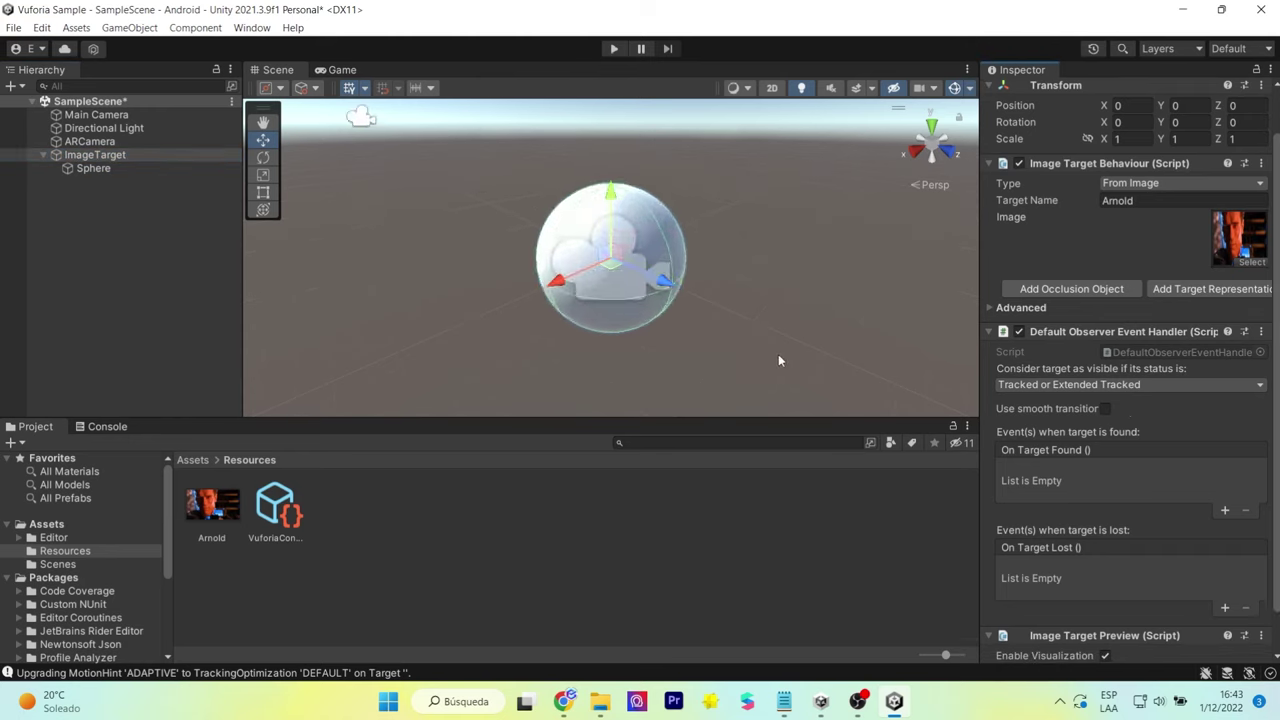
Step: Scale the sphere down to 0.1 so it sits on the image target
left_click(93, 168)
left_click(1122, 190)
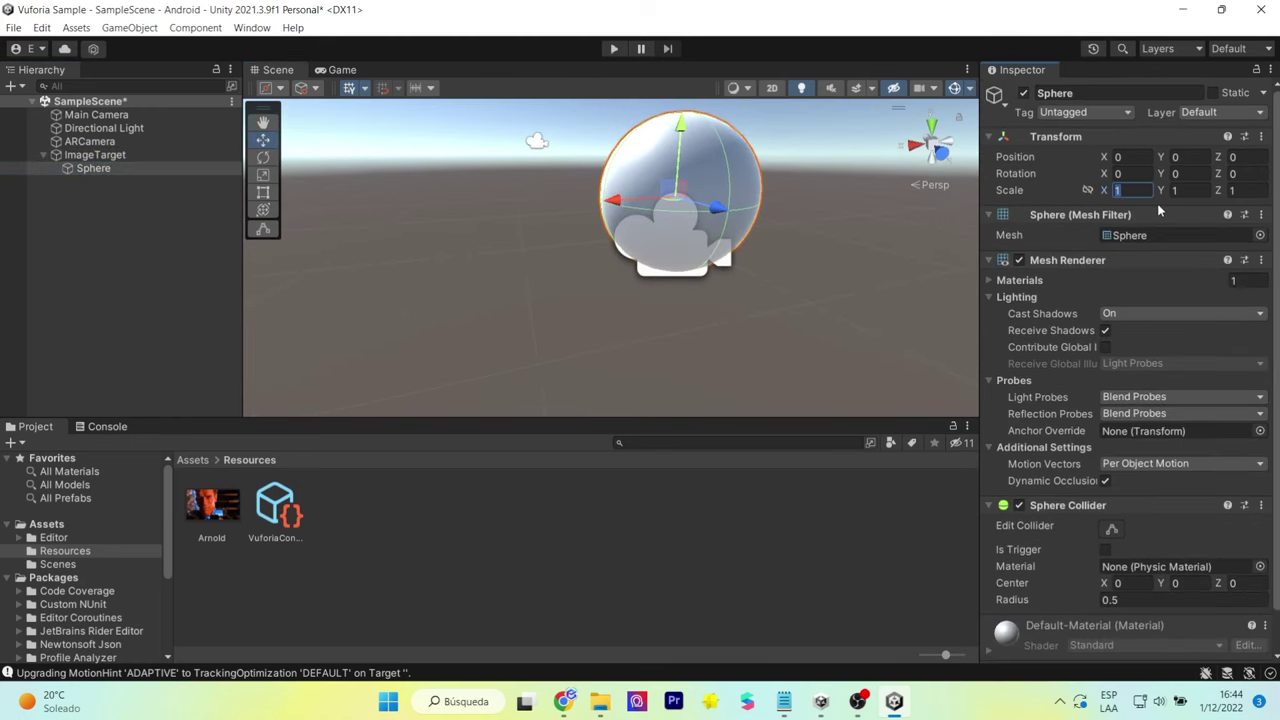
type("0.5")
left_click(1181, 189)
type("0.5")
key("Tab")
type("0.5")
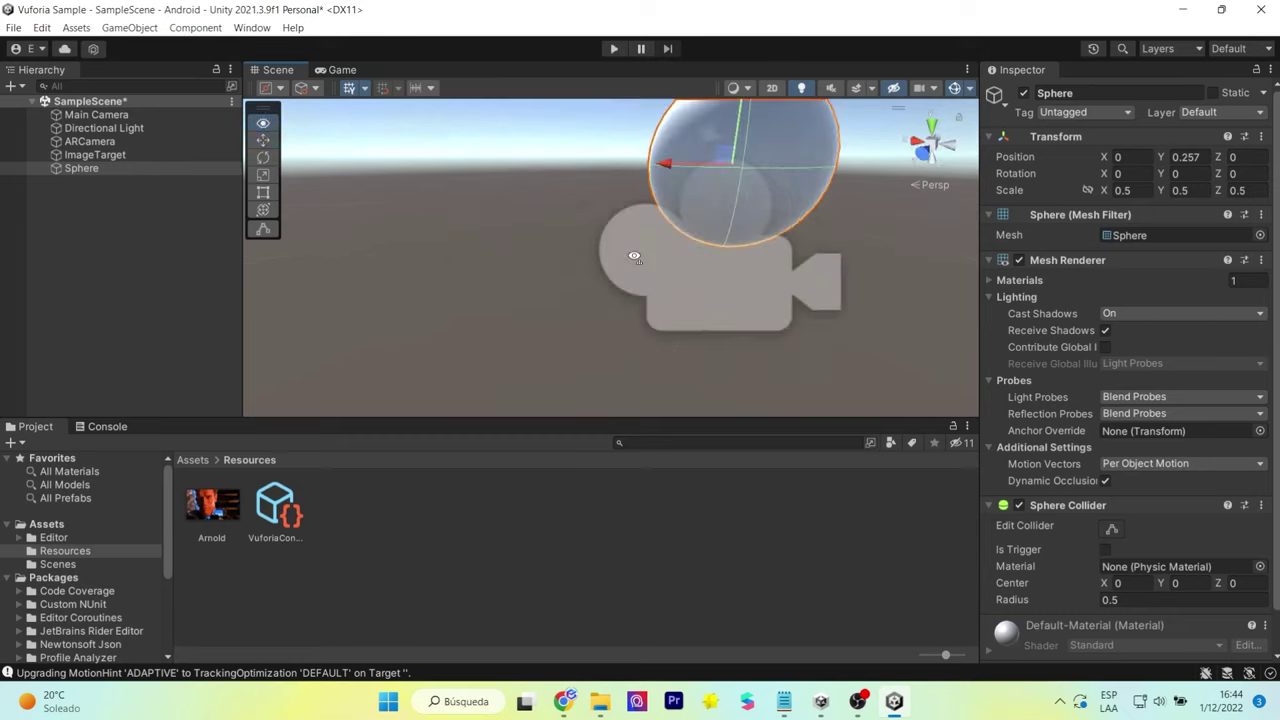
type("0.2")
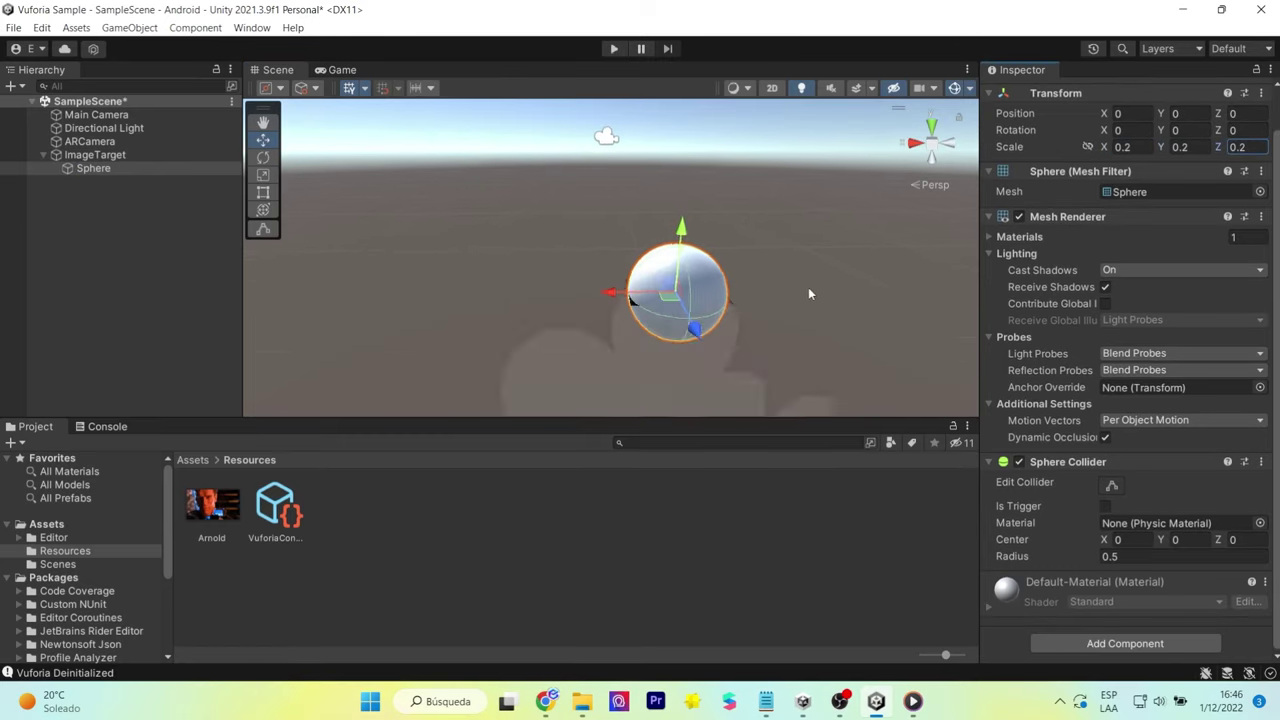
left_click(1240, 147)
type("0.1")
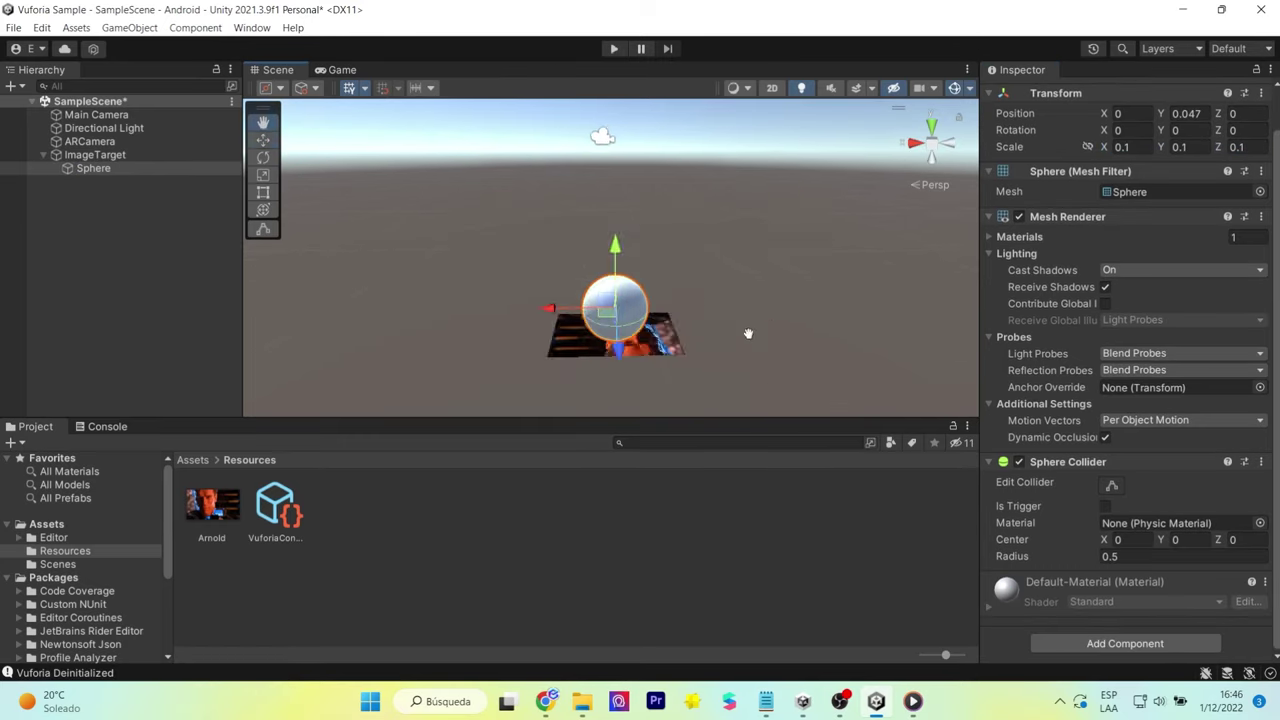
mouse_move(560, 290)
middle_mouse_down()
mouse_move(594, 254)
mouse_move(553, 246)
middle_mouse_up()
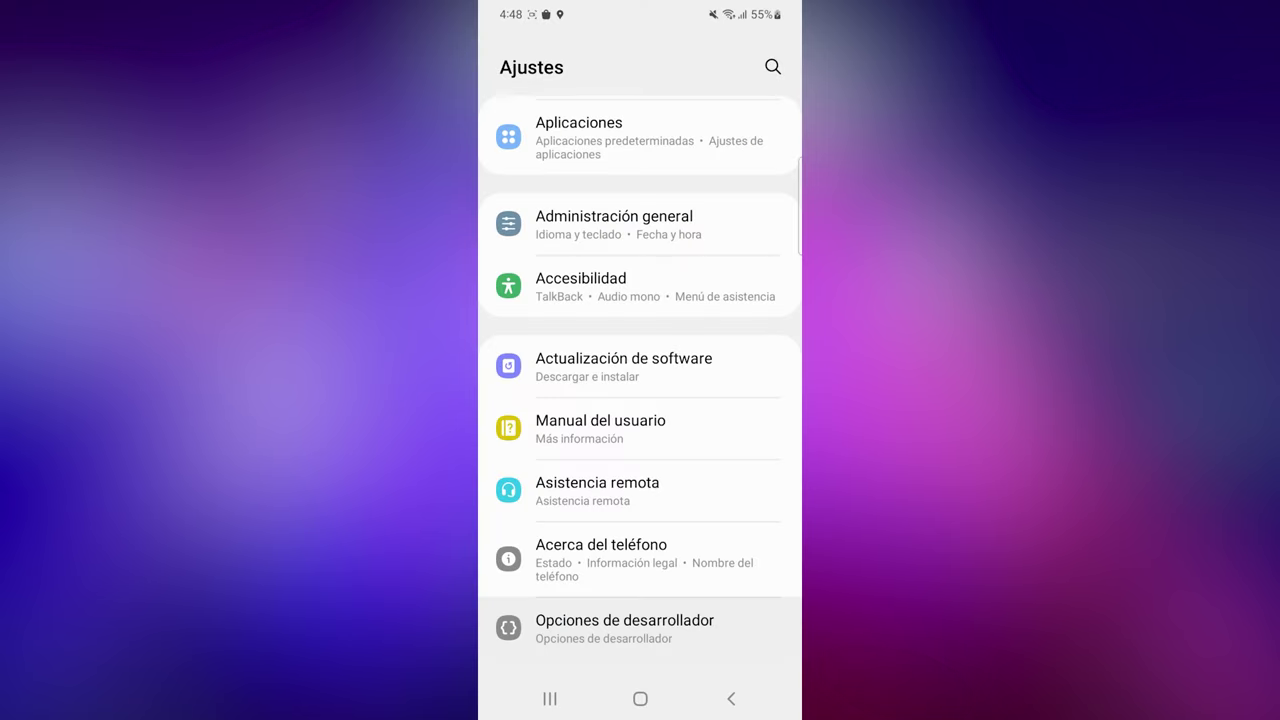
Step: In Opciones de desarrollador, toggle Depuración por USB off and on and accept the prompt
left_click(624, 627)
scroll(640, 420, "down", 2)
scroll(640, 420, "down", 4)
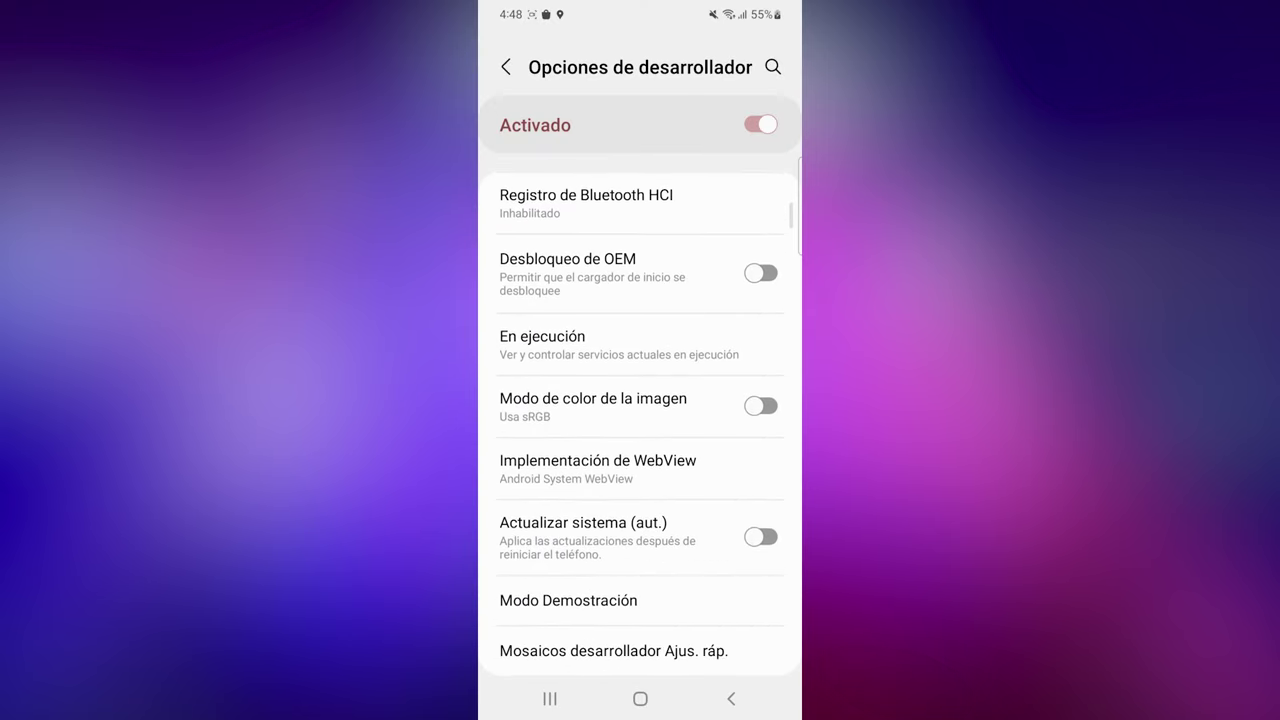
scroll(640, 420, "down", 3)
scroll(640, 420, "down", 3)
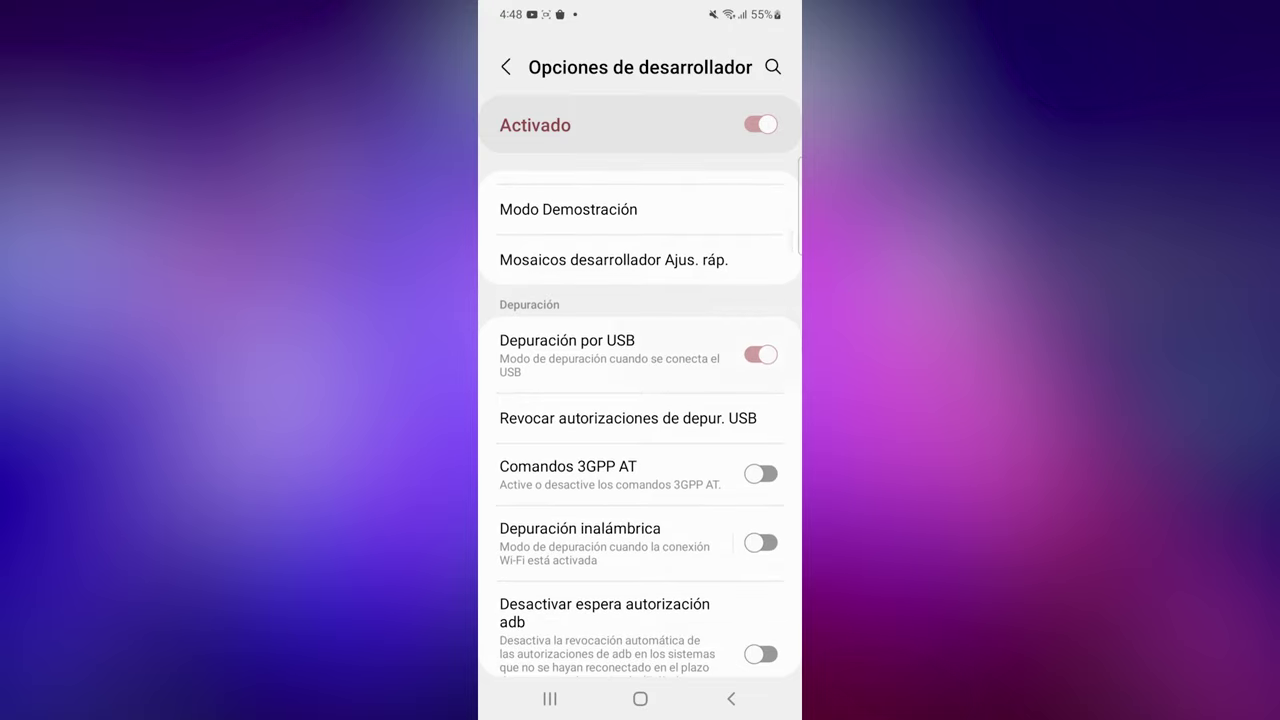
left_click(760, 355)
left_click(760, 355)
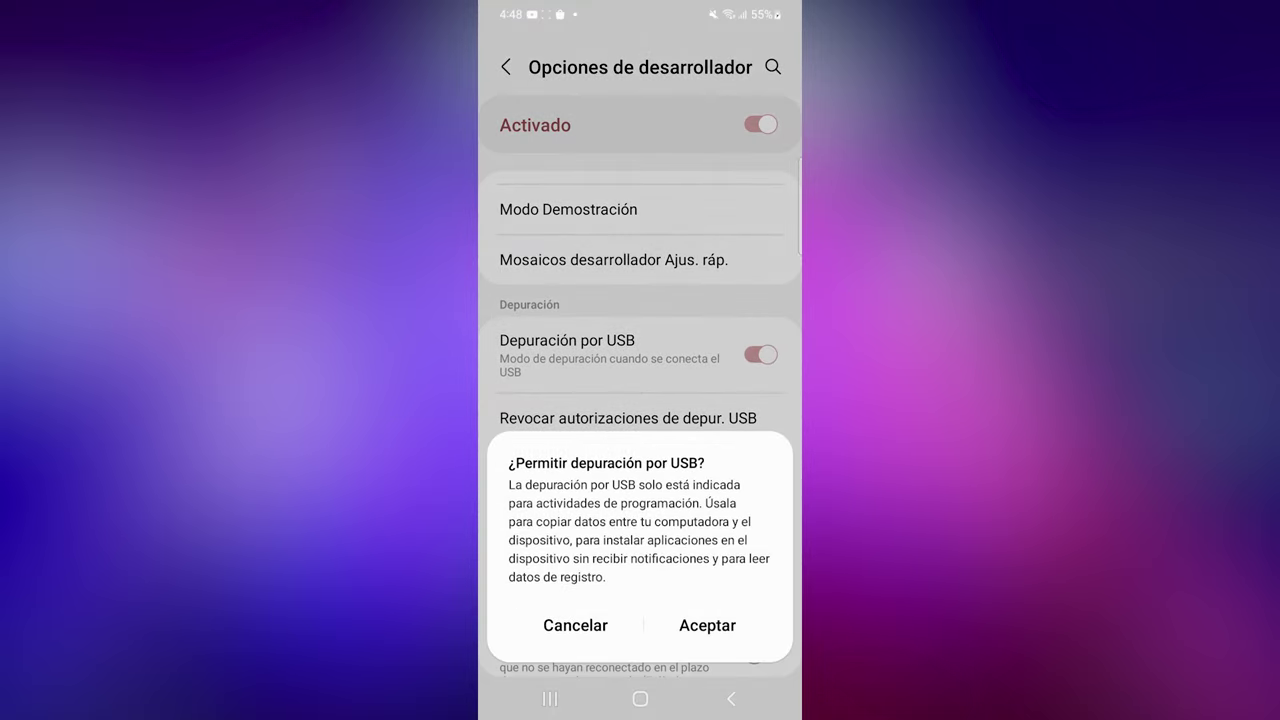
left_click(707, 625)
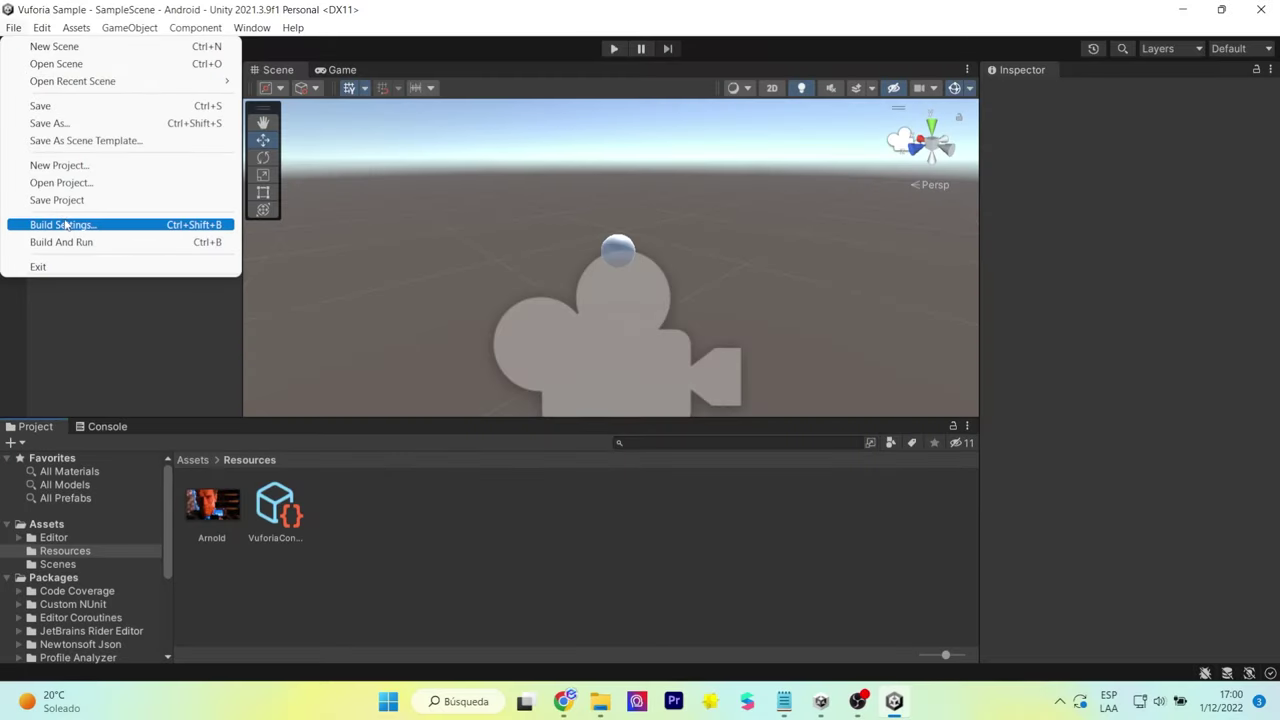
Step: Build And Run the scene for Android on the connected phone
left_click(67, 226)
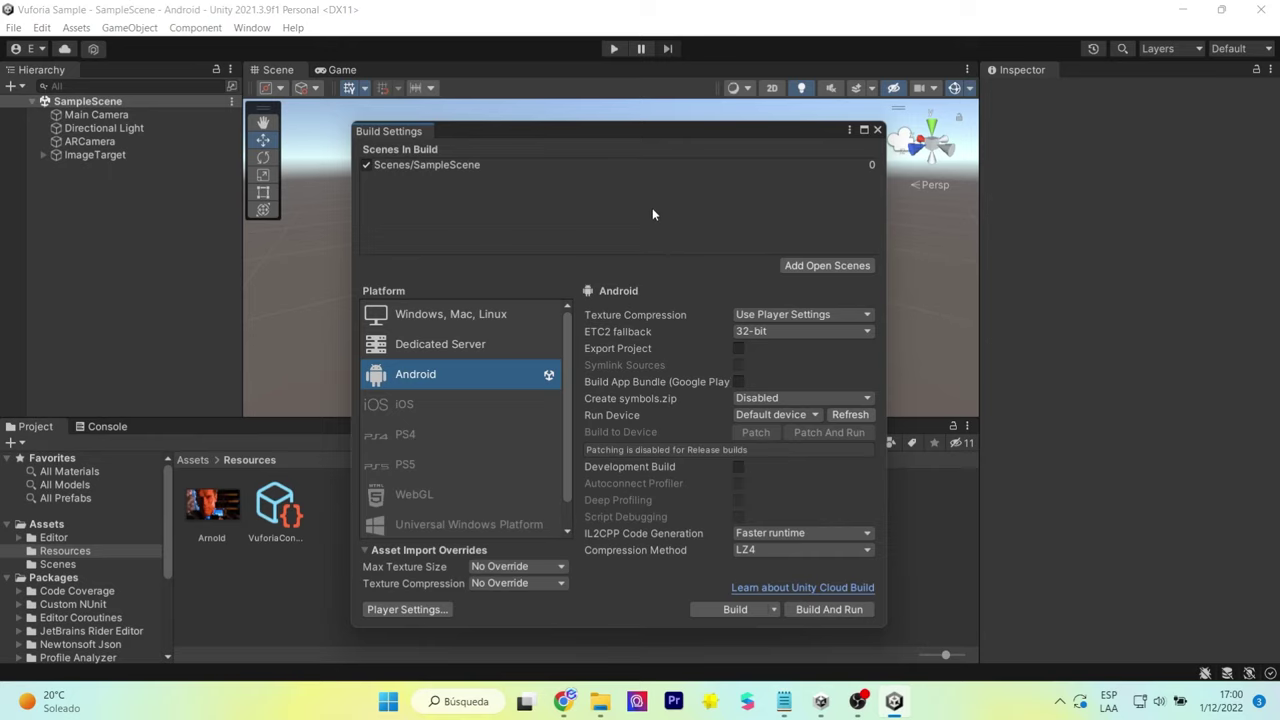
key("ctrl+b")
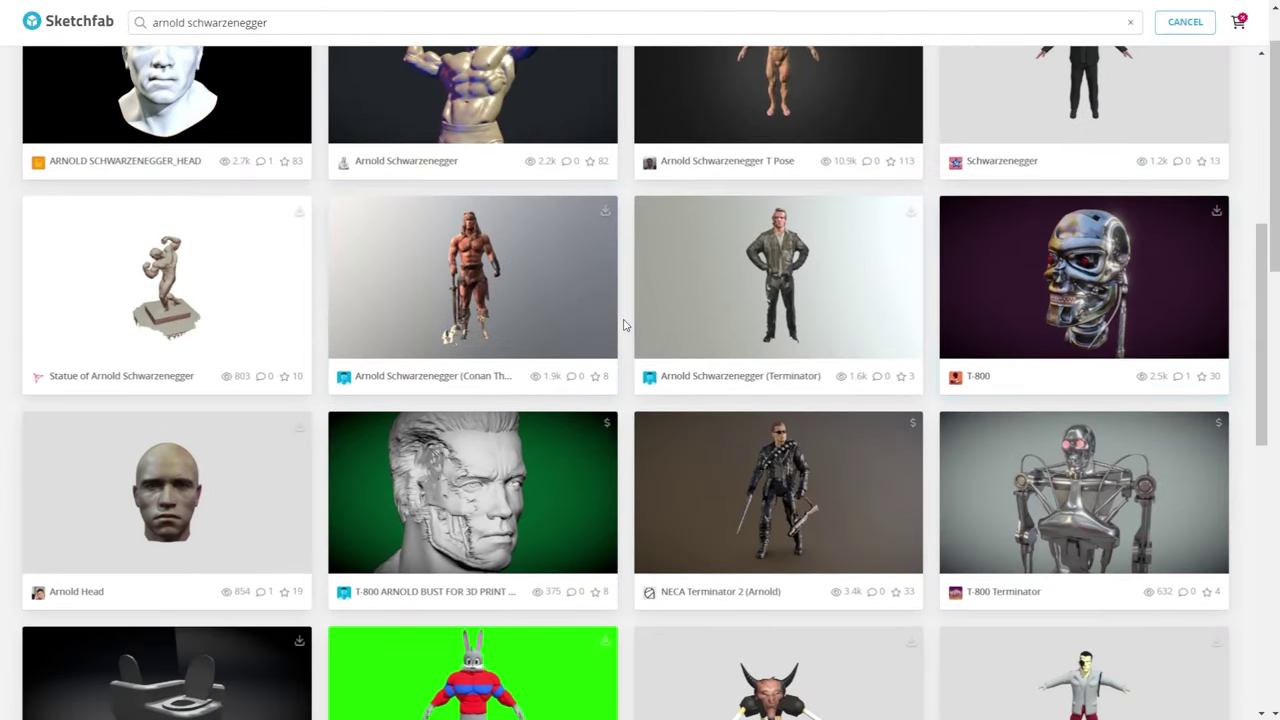
Step: Open the T-800 skull model on Sketchfab and download it in fbx format
left_click(1070, 278)
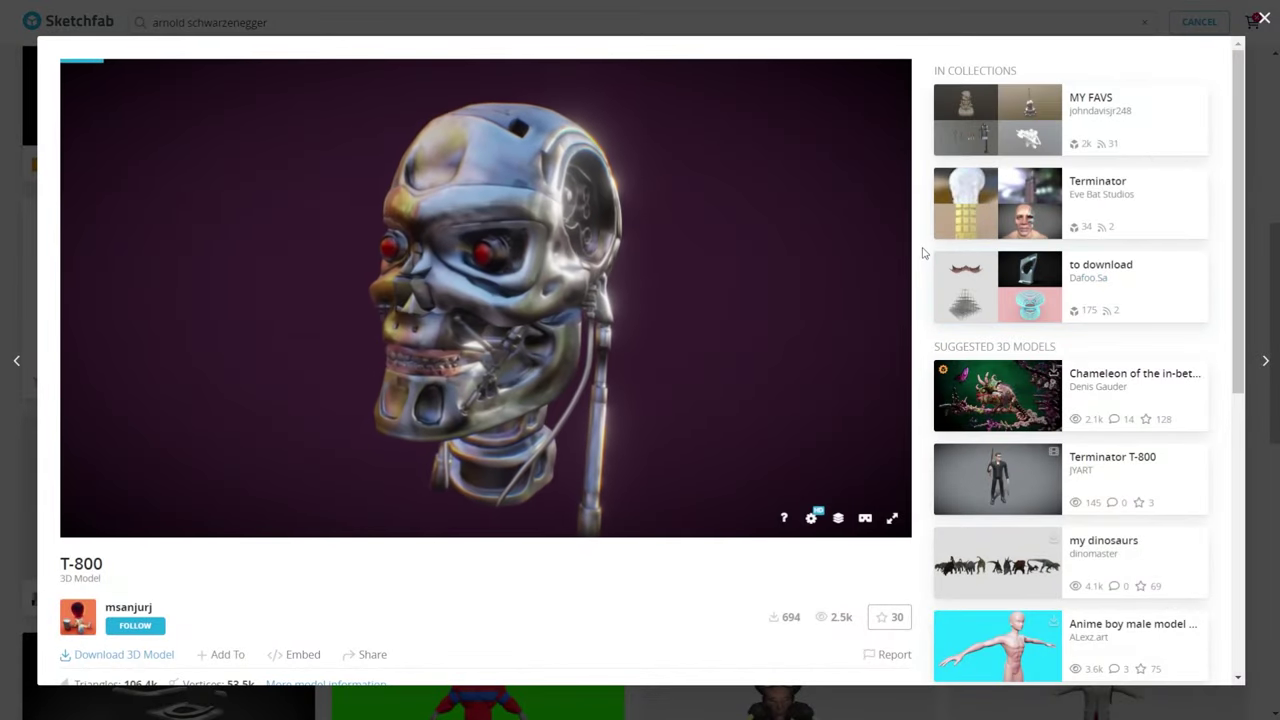
mouse_move(880, 275)
left_mouse_down()
mouse_move(682, 287)
mouse_move(303, 277)
left_mouse_up()
scroll(924, 292, "down", 3)
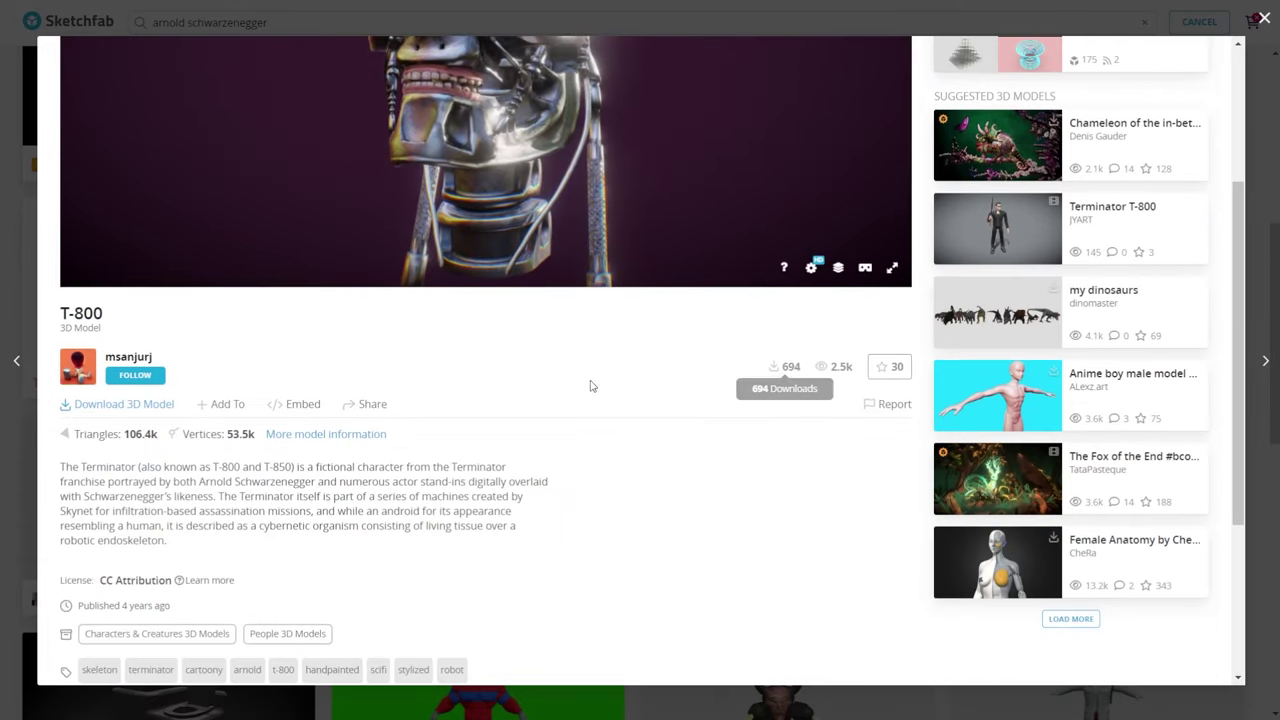
left_click(172, 403)
left_click(734, 386)
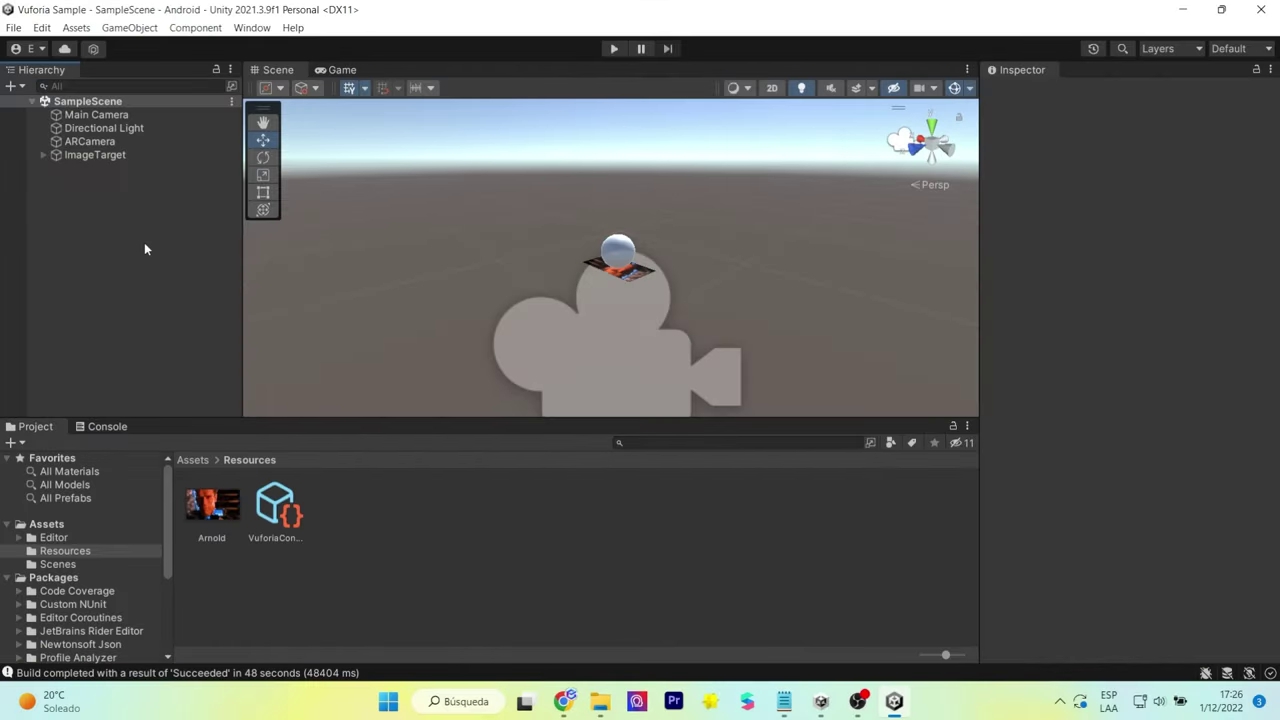
Step: Import t-800 into Resources and place the model under ImageTarget beside the Sphere
right_click(421, 508)
left_click(524, 238)
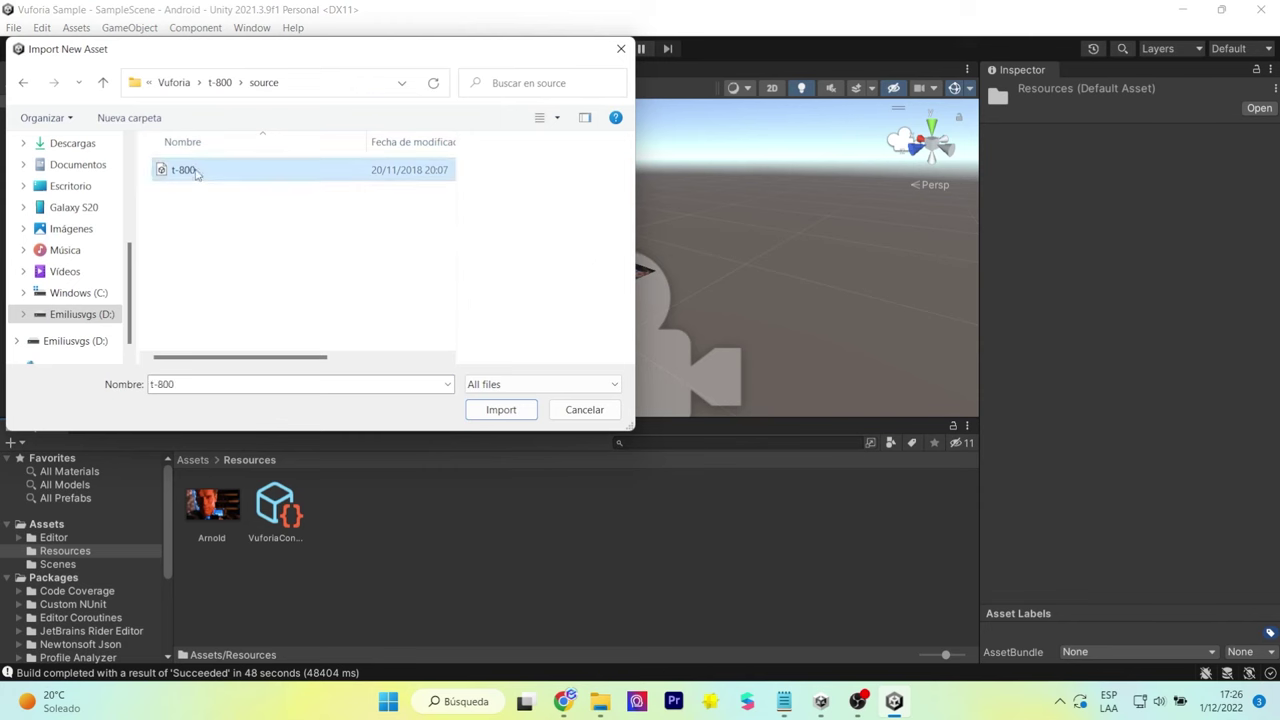
left_click(505, 411)
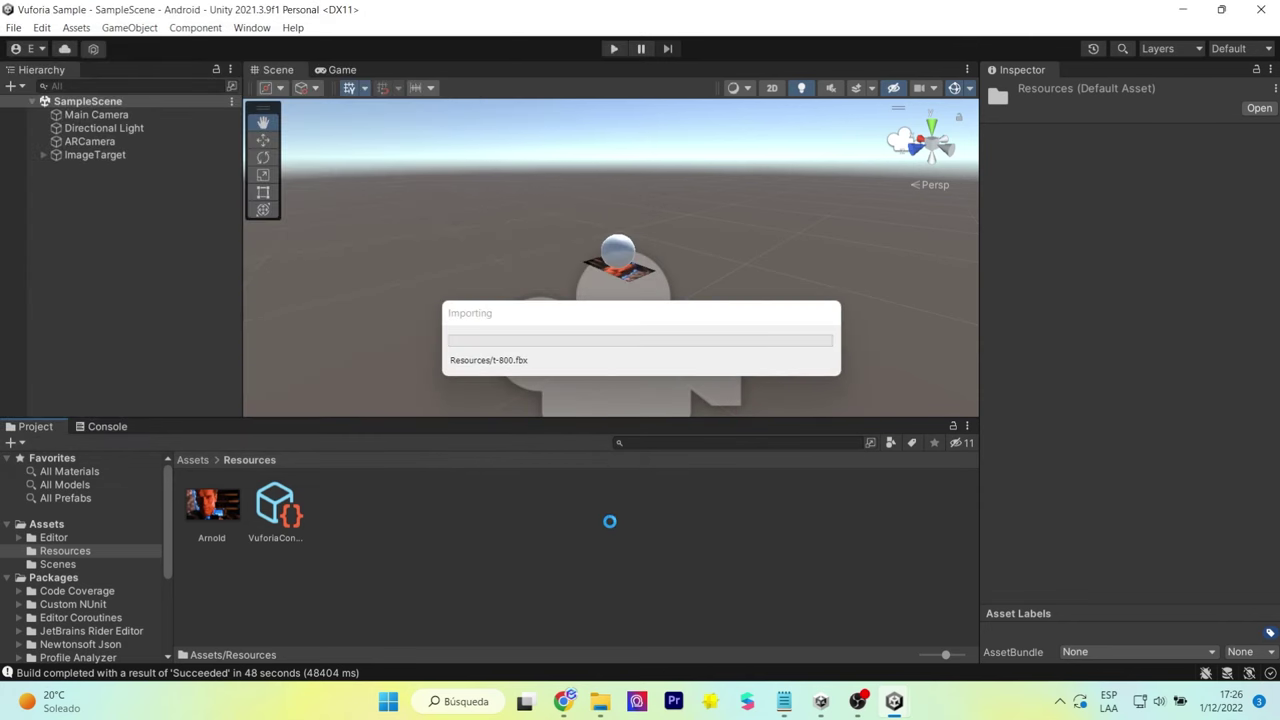
left_click_drag(275, 506, 113, 160)
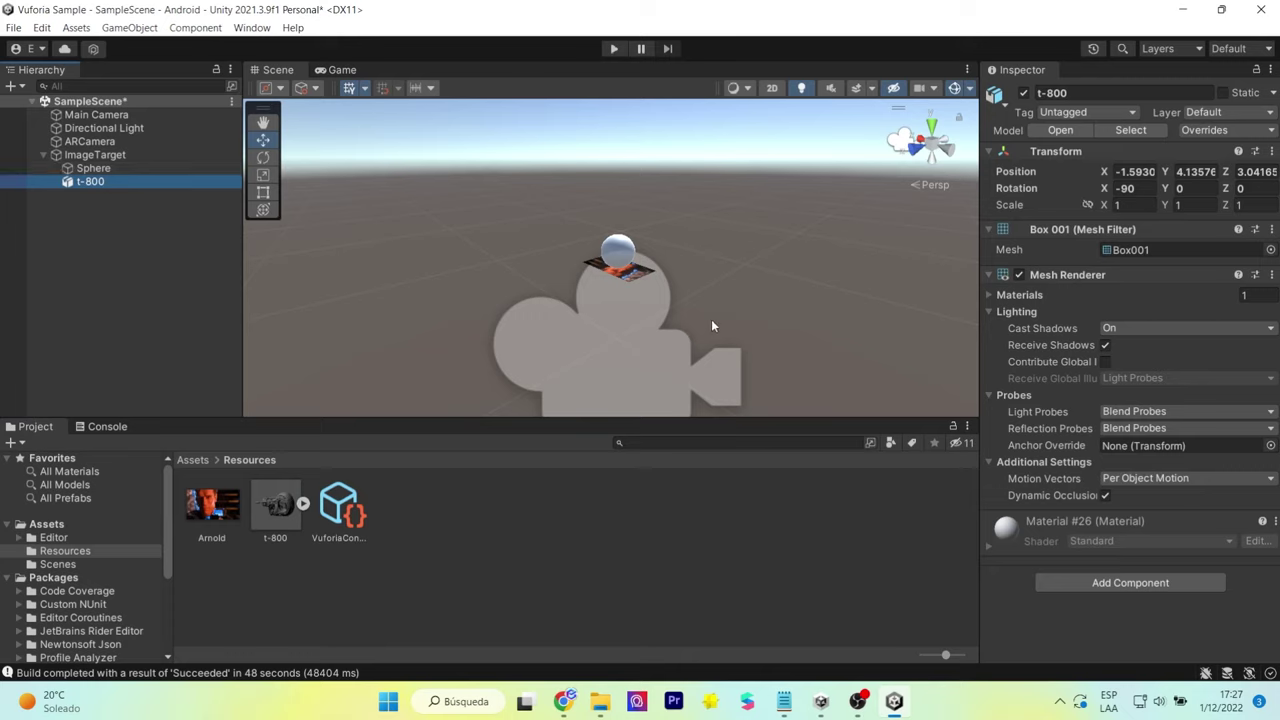
left_click_drag(622, 291, 650, 291, "alt")
left_click(92, 170)
Step: Select and frame the t-800 model, then undo its trial move and scale changes
left_click(82, 182)
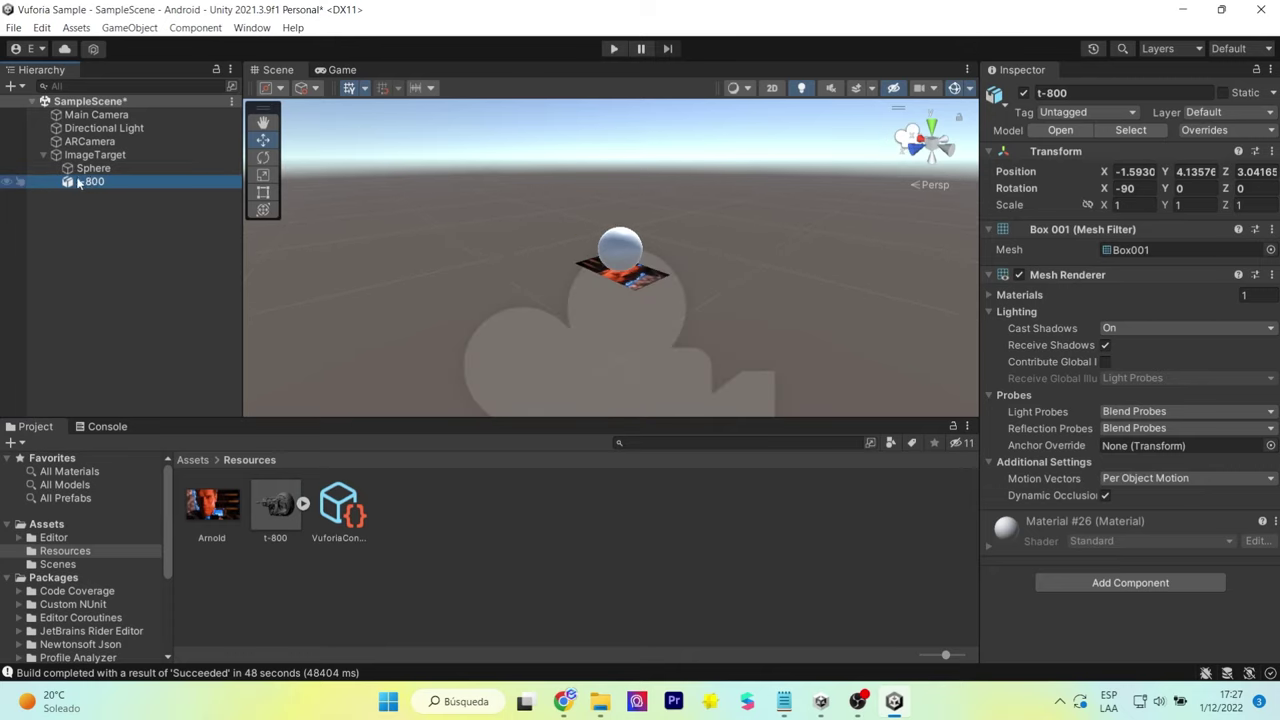
key("f")
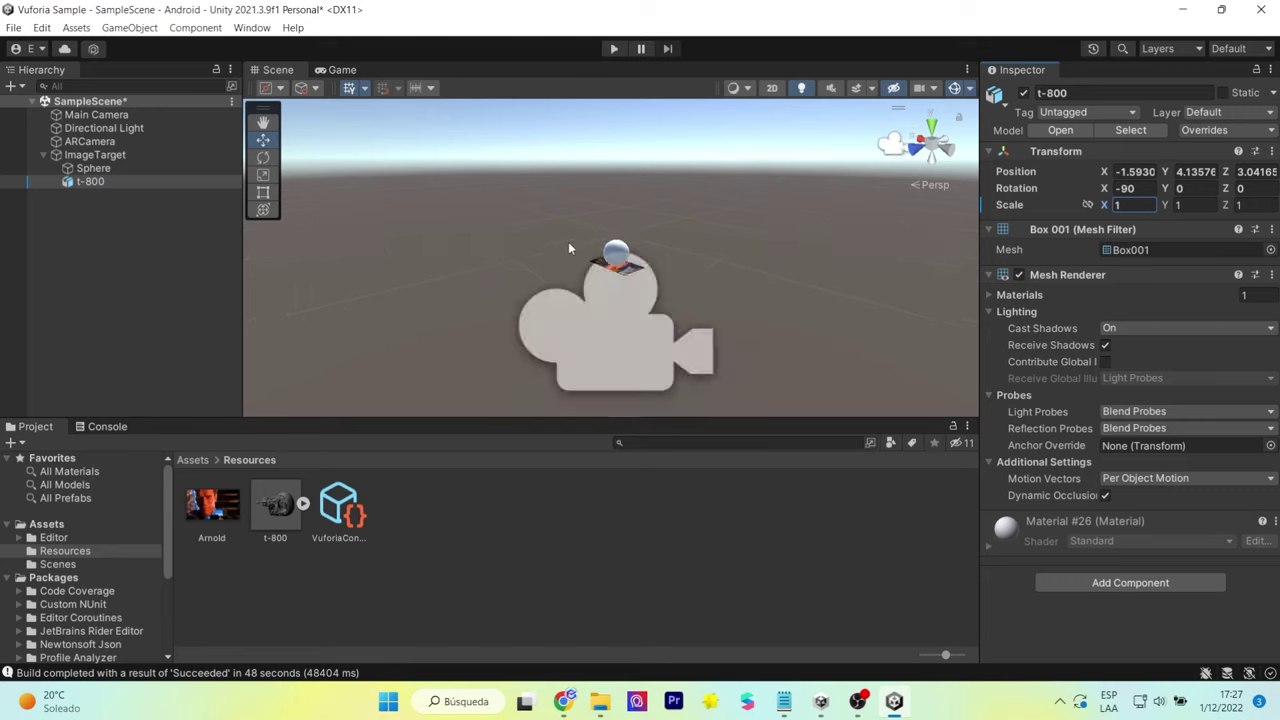
left_click_drag(556, 195, 505, 272)
key("ctrl+z")
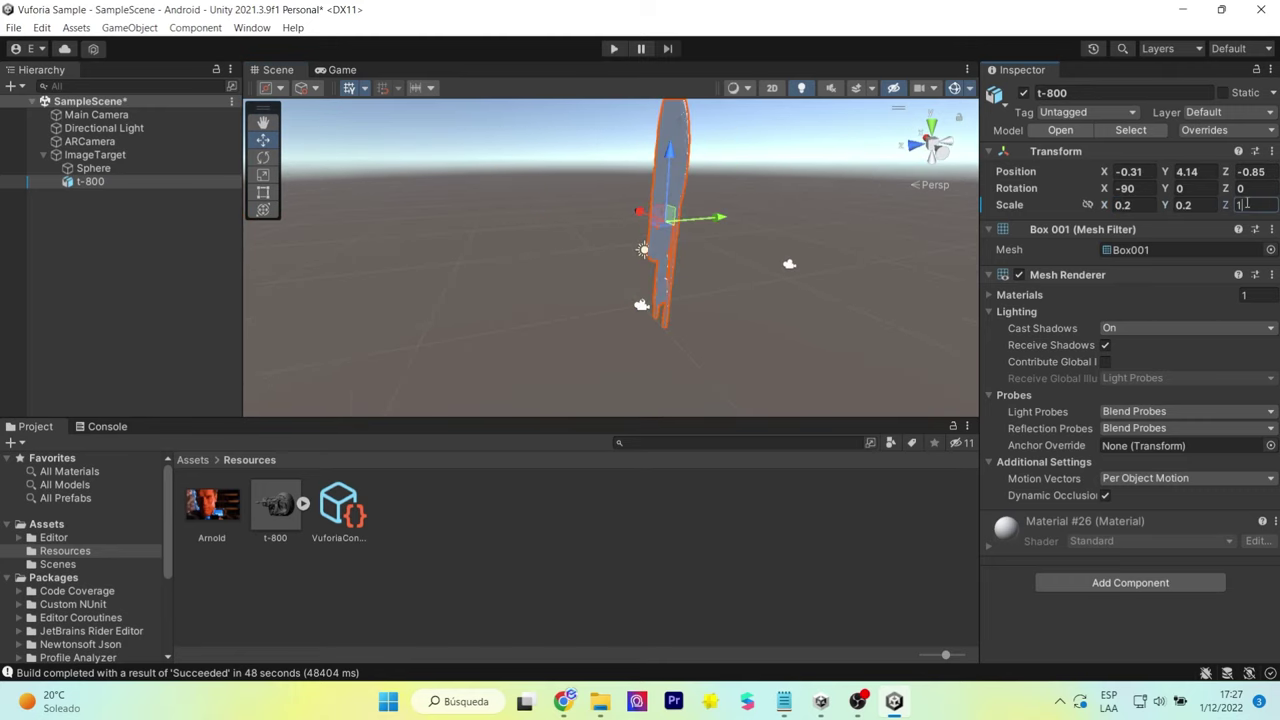
middle_click_drag(505, 272, 552, 236)
key("ctrl+z")
key("ctrl+z")
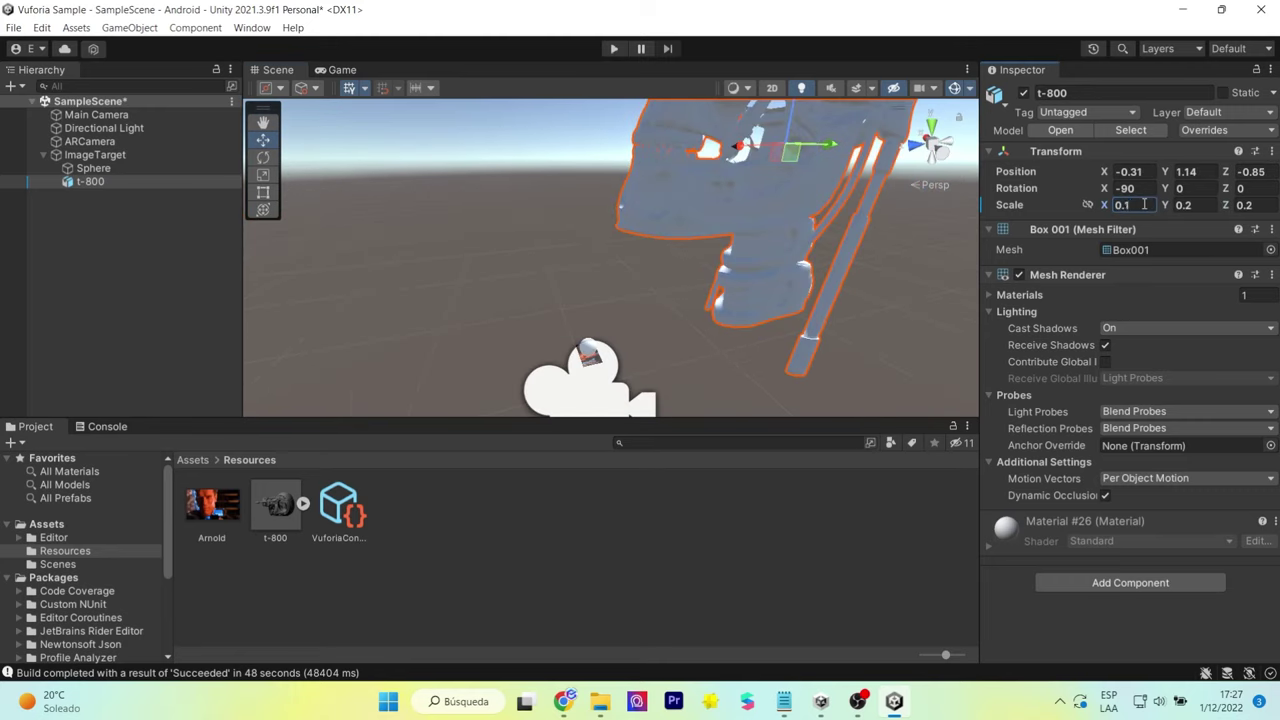
key("ctrl+z")
key("ctrl+z")
key("ctrl+z")
key("ctrl+z")
key("ctrl+z")
key("ctrl+z")
key("ctrl+z")
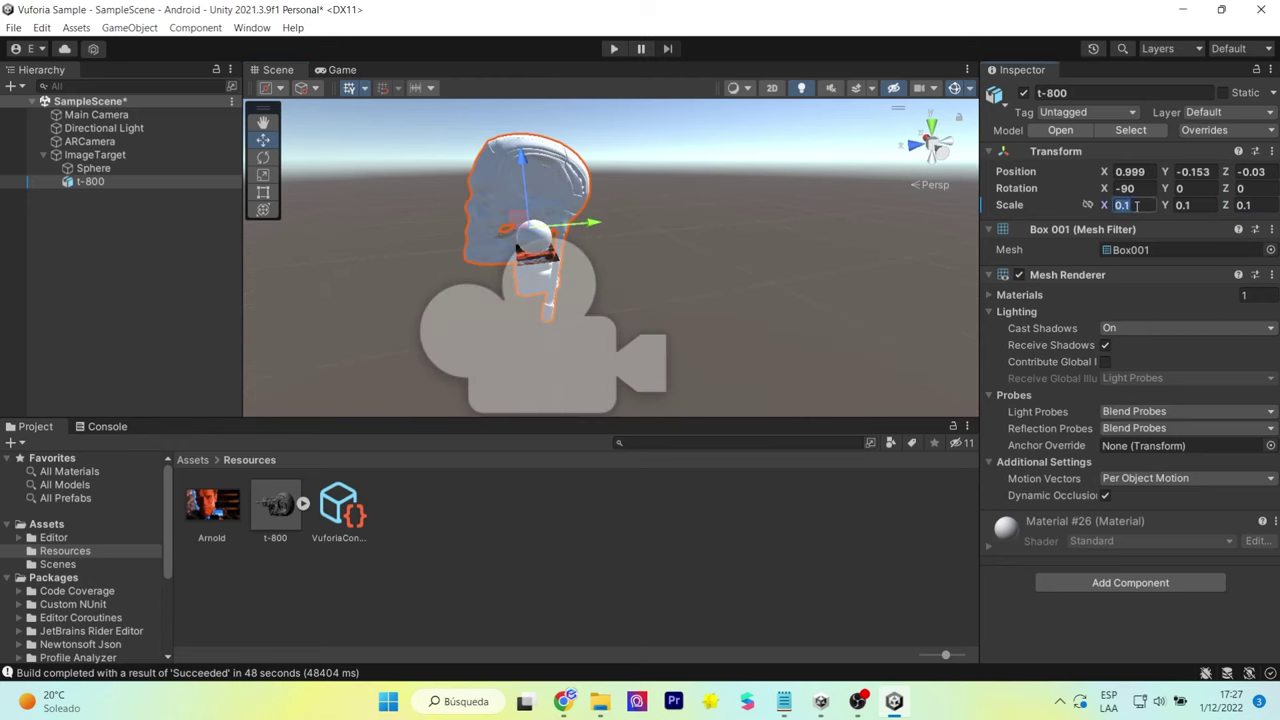
key("ctrl+z")
key("ctrl+z")
key("ctrl+z")
key("ctrl+z")
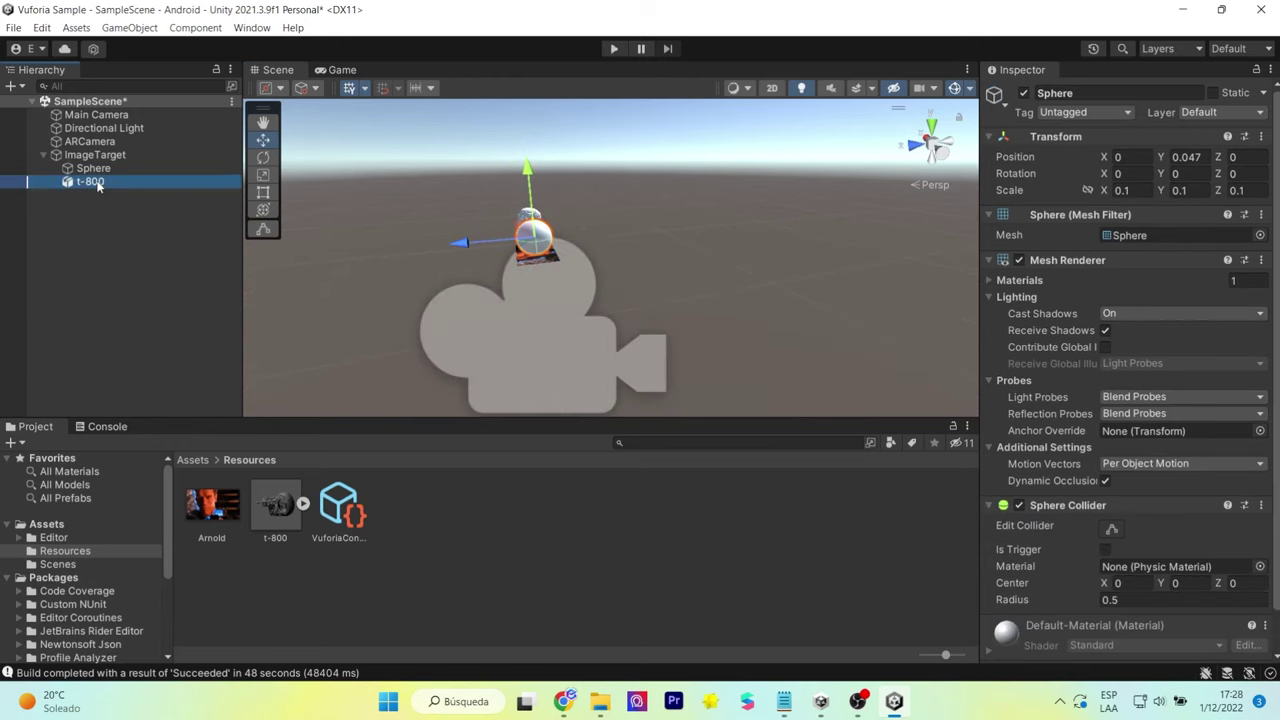
key("ctrl+z")
key("ctrl+z")
key("ctrl+z")
key("ctrl+z")
key("ctrl+z")
key("ctrl+z")
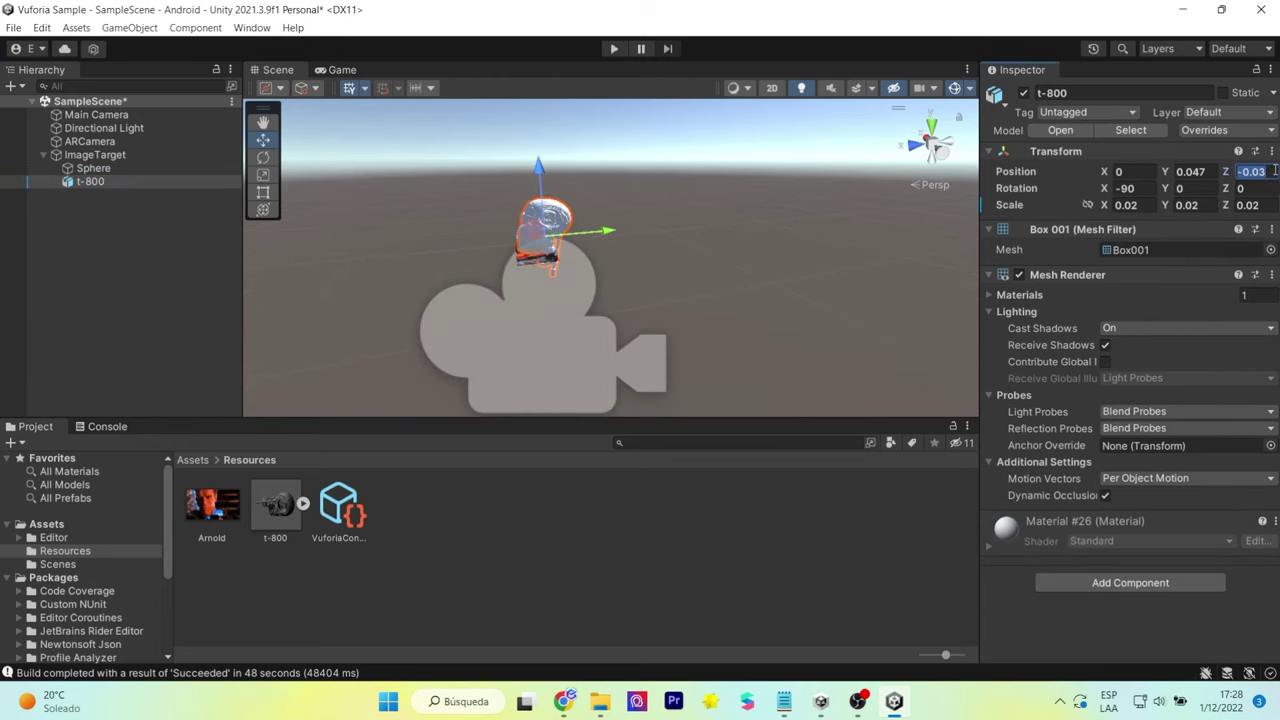
key("ctrl+z")
key("ctrl+z")
key("ctrl+z")
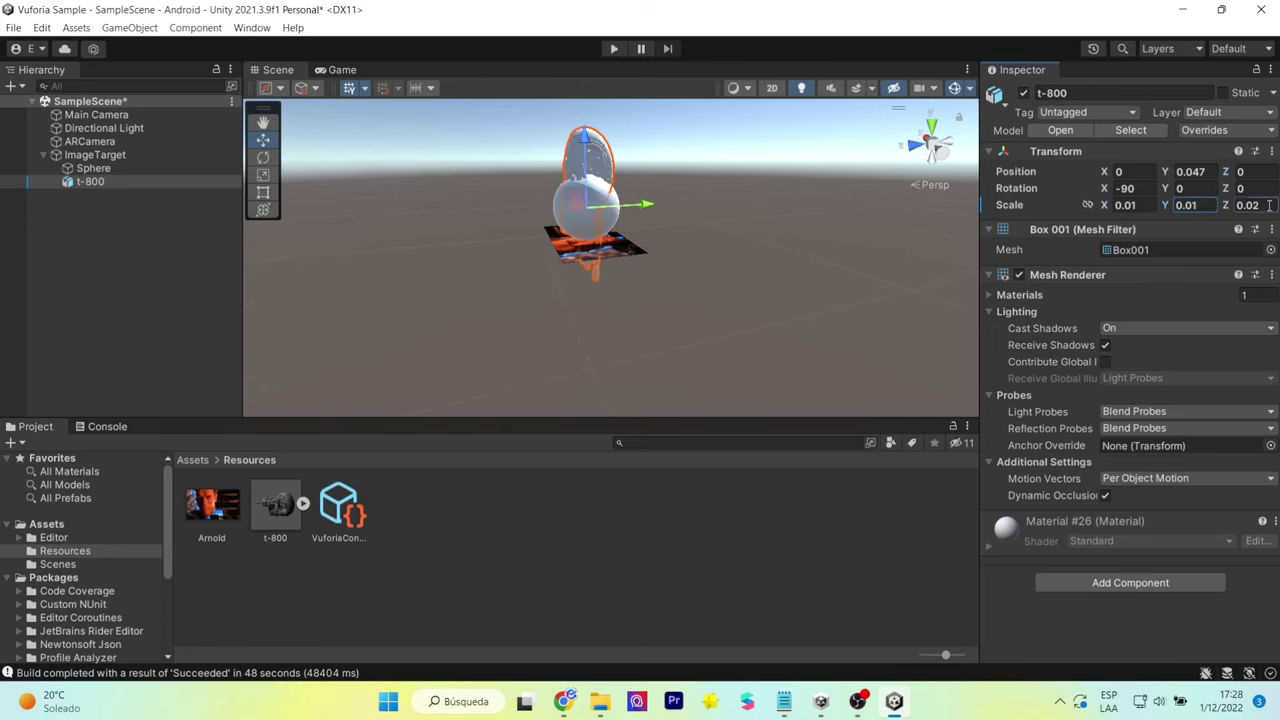
key("ctrl+z")
key("ctrl+z")
key("ctrl+z")
key("ctrl+z")
key("ctrl+z")
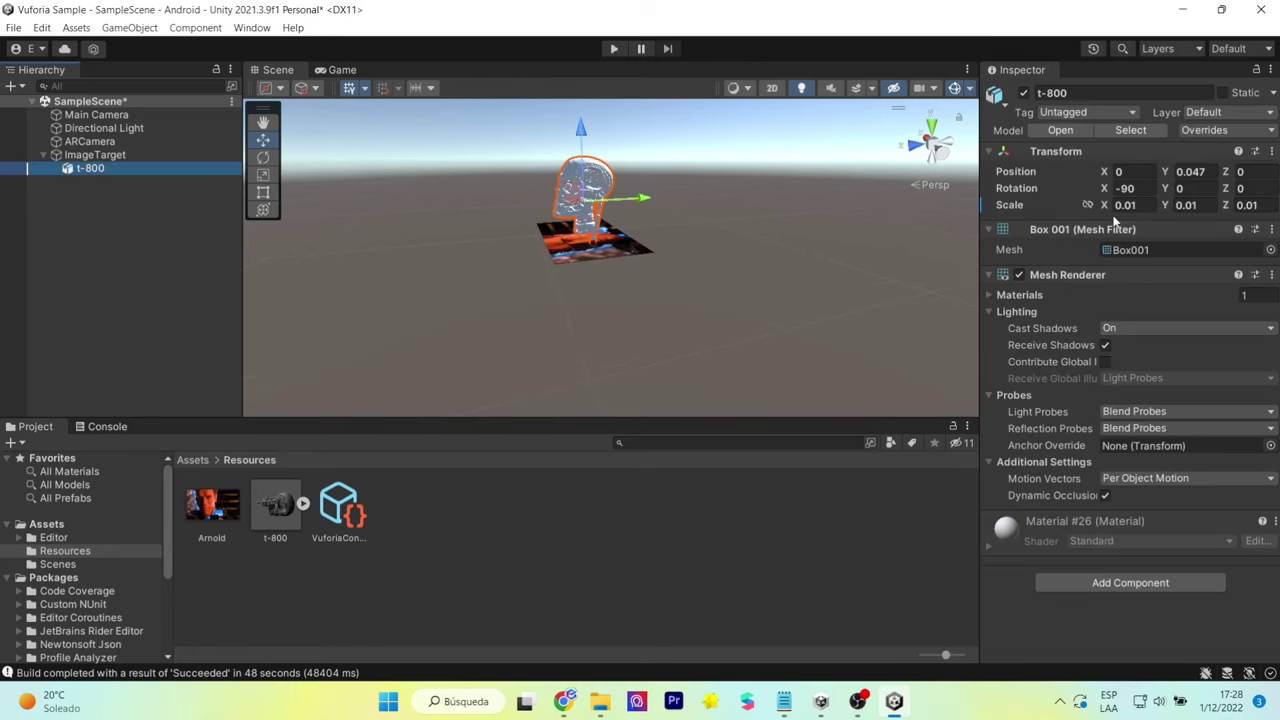
Step: Scale the skull to 0.015, rotate it upright over the target, and expand its asset's material
left_click(1143, 205)
key("ctrl+y")
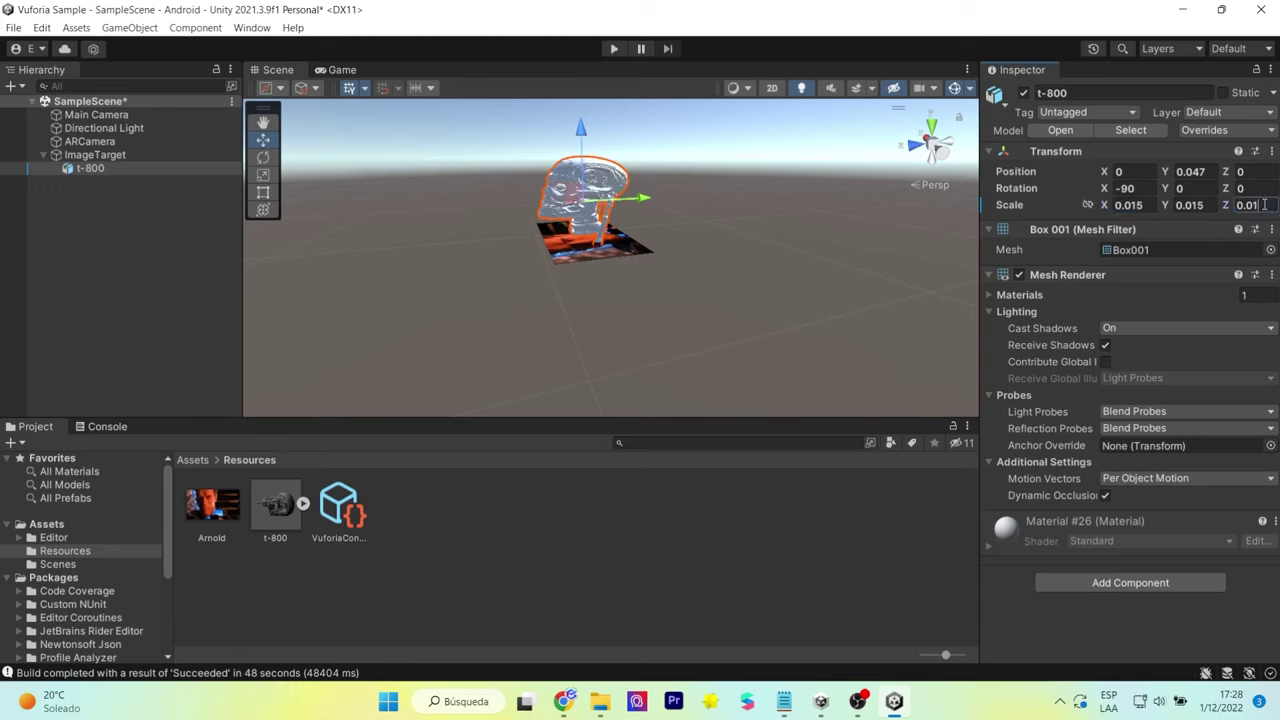
key("ctrl+y")
key("ctrl+y")
key("ctrl+y")
left_click(263, 157)
mouse_move(600, 180)
left_mouse_down()
mouse_move(776, 197)
mouse_move(566, 268)
left_mouse_up()
key("ctrl+z")
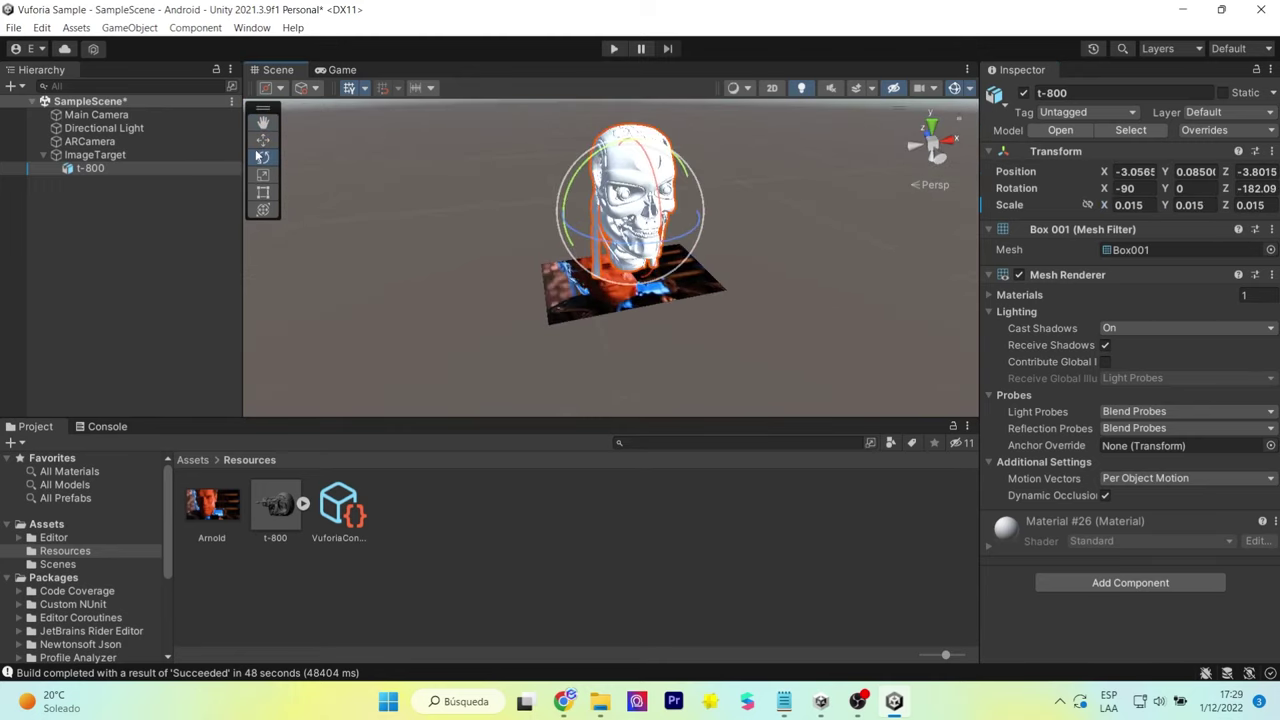
key("w")
left_click(303, 503)
left_click(339, 505)
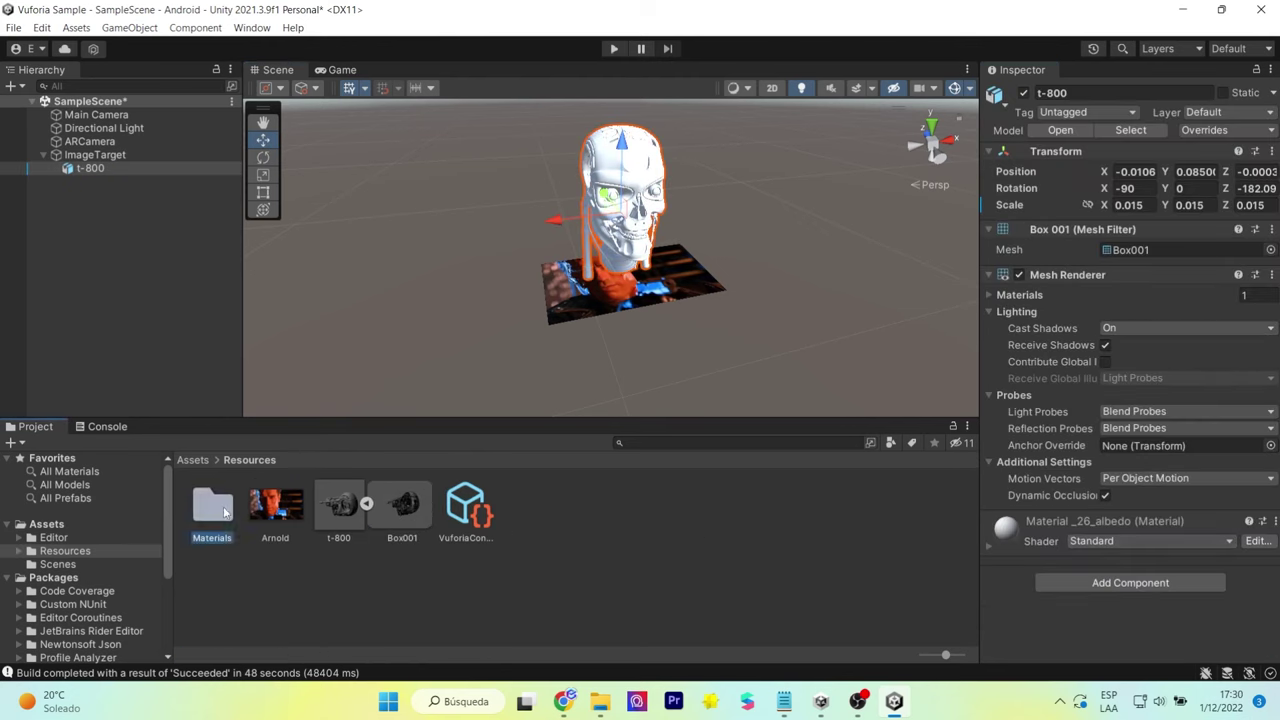
Step: Check the extracted material in the Materials folder, then return to Resources
double_click(212, 505)
left_click(211, 507)
scroll(1103, 374, "down", 3)
scroll(1100, 368, "up", 3)
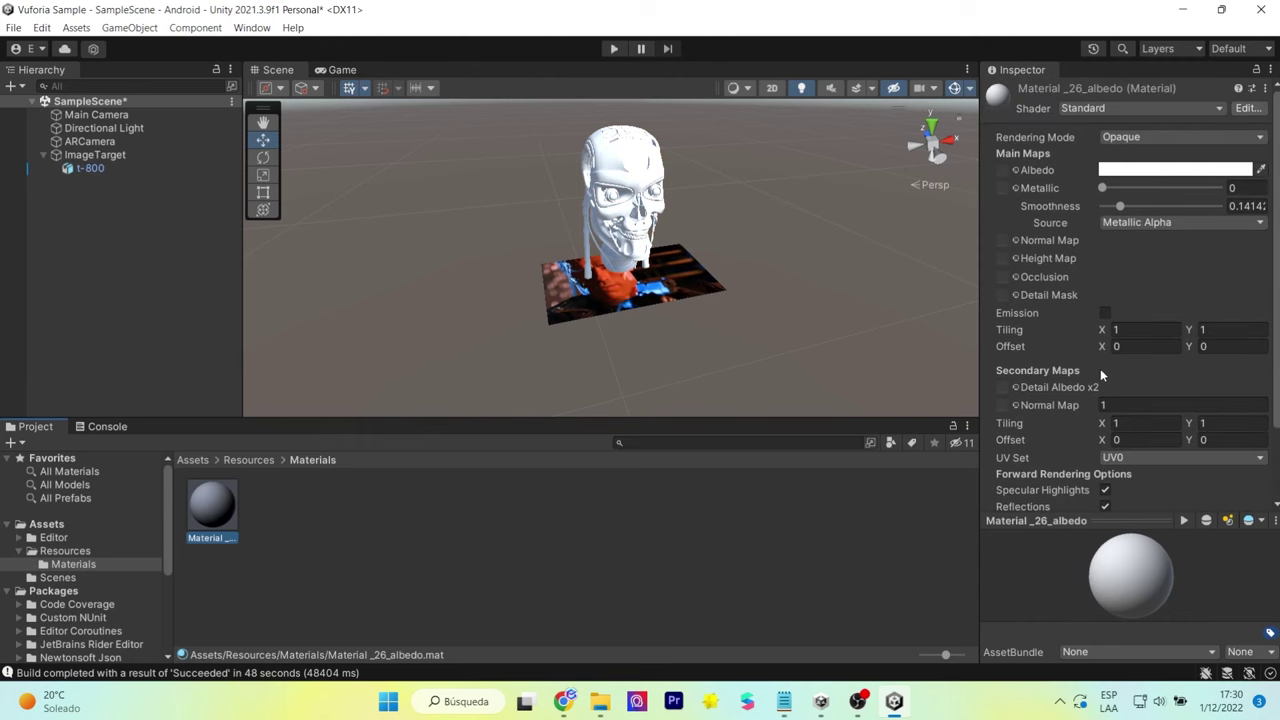
left_click(248, 459)
Step: Import the Material__26_albedo texture from the t-800 textures folder into Resources
right_click(712, 512)
left_click(790, 247)
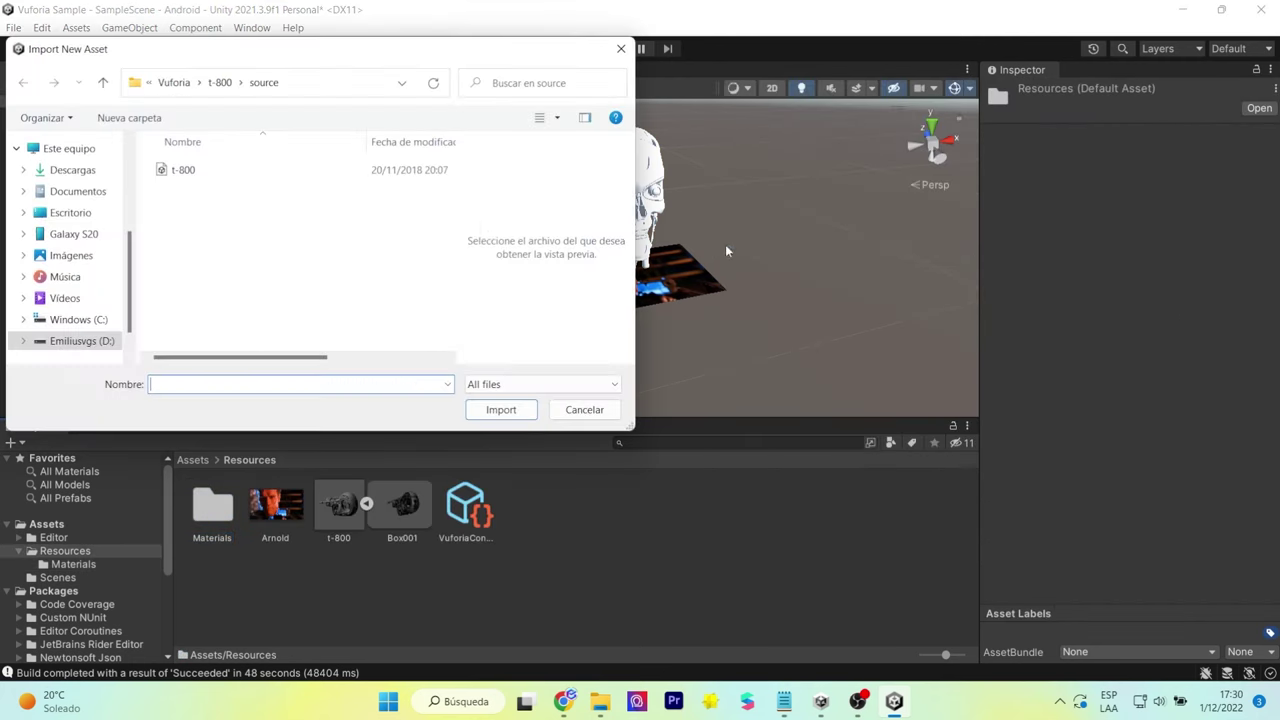
left_click(220, 83)
double_click(189, 197)
left_click(194, 177)
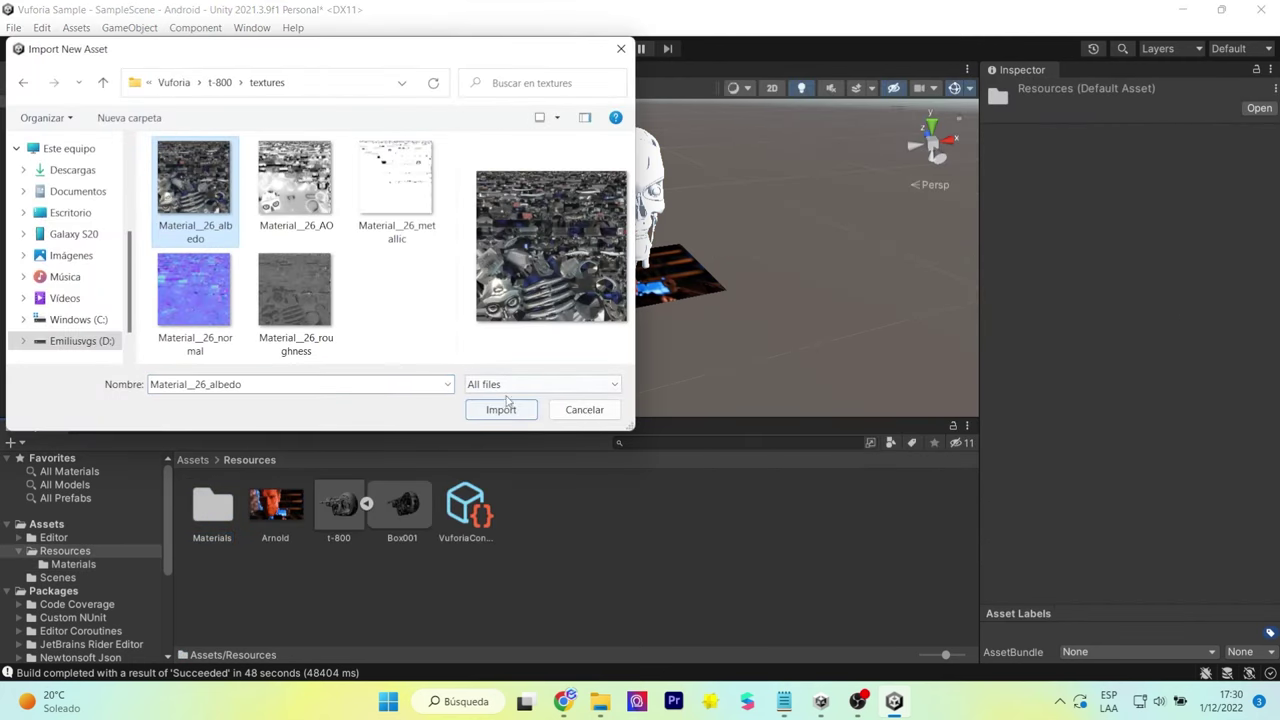
left_click(501, 409)
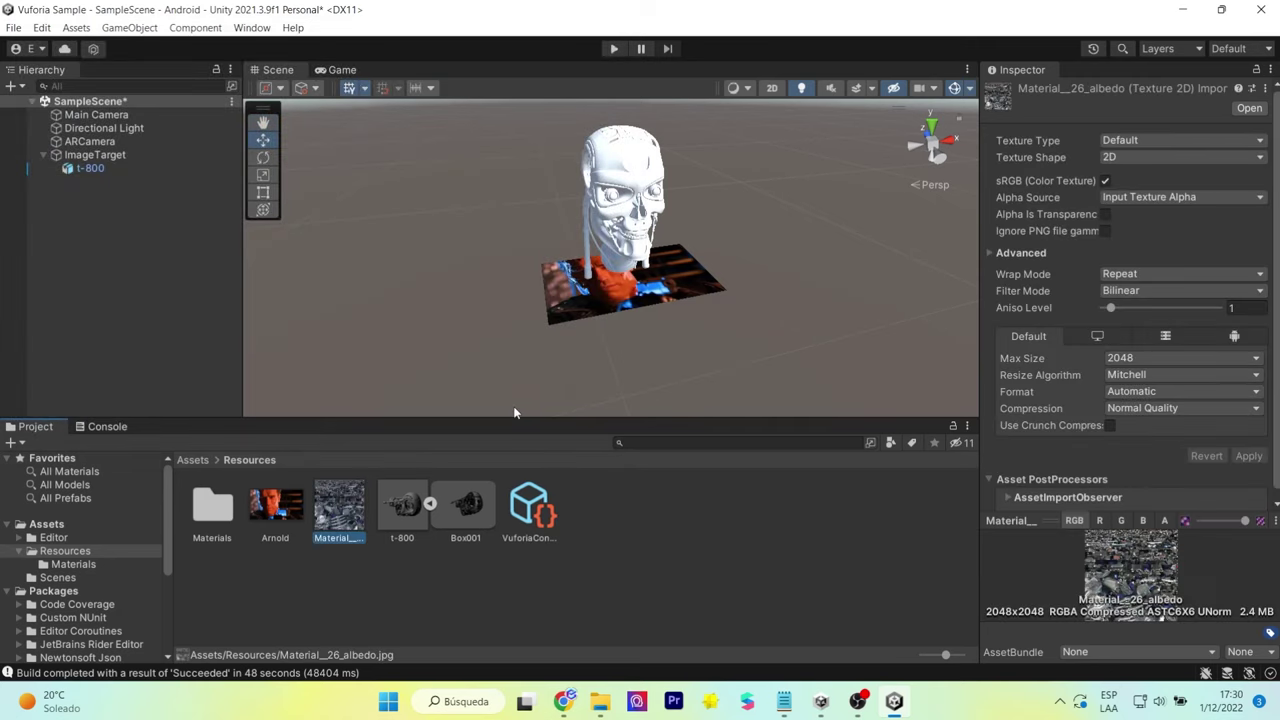
Step: Apply the albedo texture to the t-800 skull's material
left_click(90, 168)
double_click(212, 508)
left_click(212, 508)
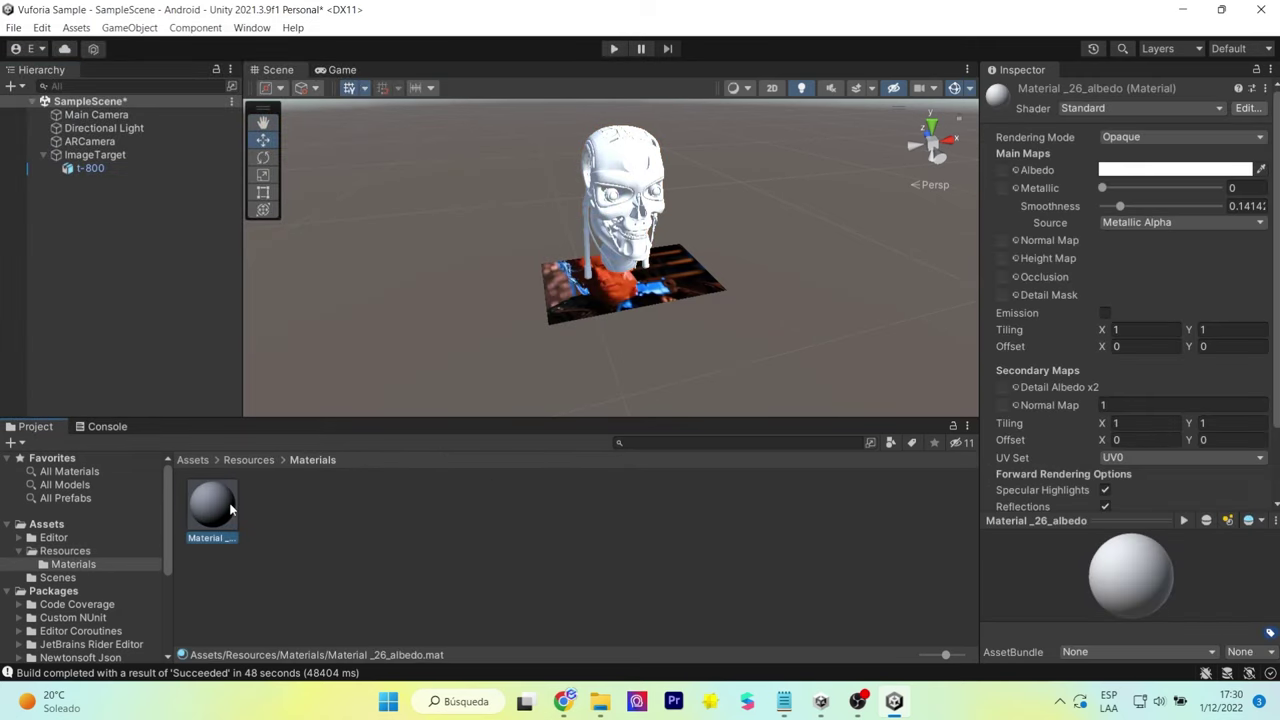
scroll(1117, 350, "down", 5)
scroll(1117, 352, "up", 3)
left_click(249, 460)
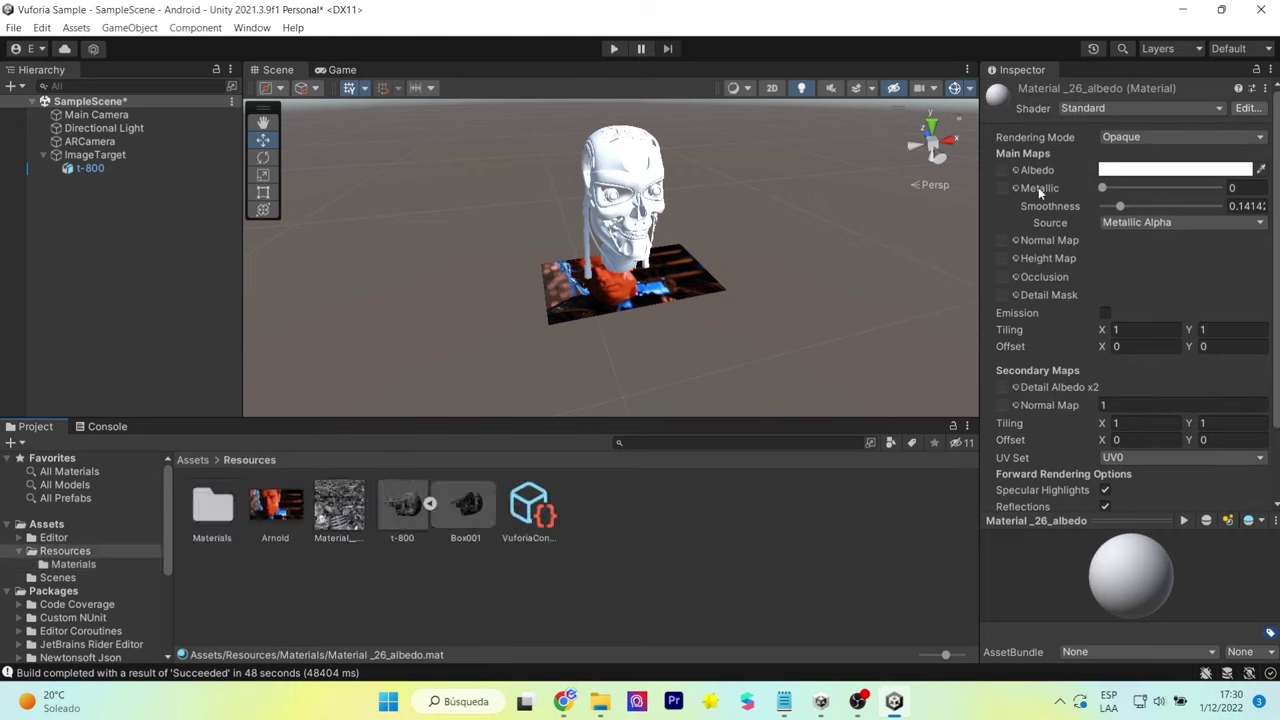
left_click_drag(1019, 187, 1004, 170)
Step: Import the Material__26_metallic texture into Resources
middle_click_drag(717, 250, 701, 268)
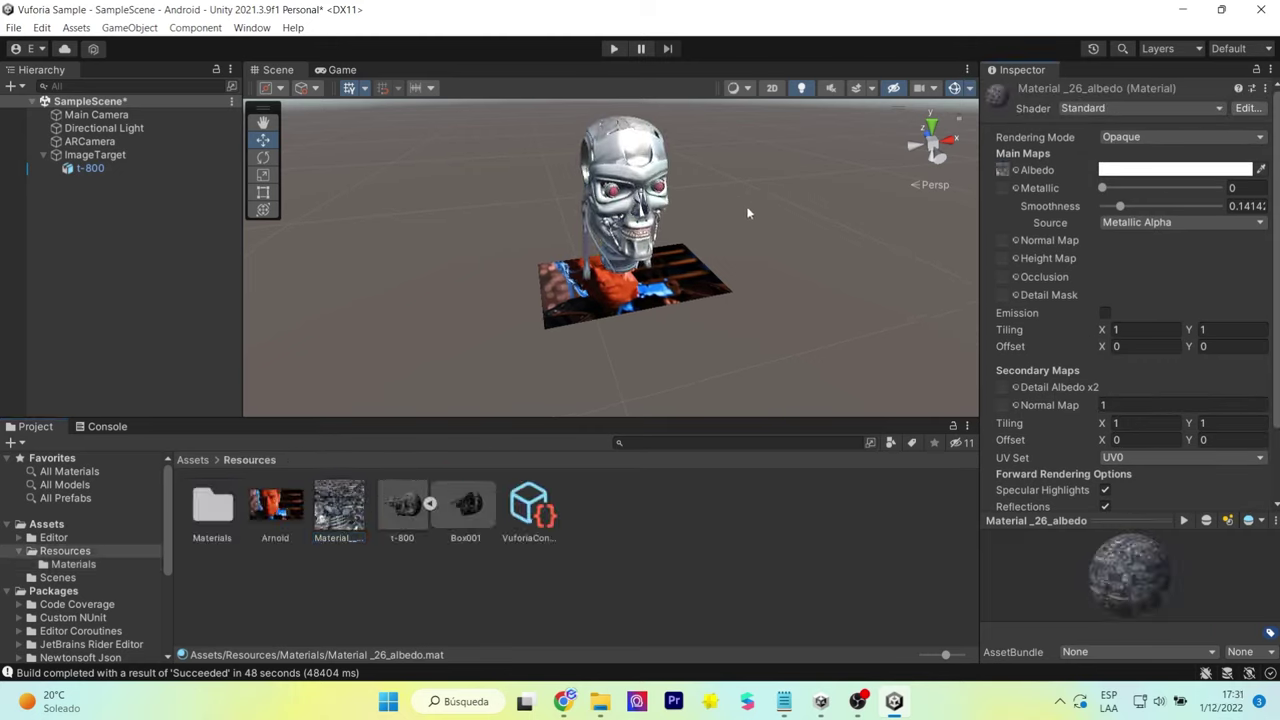
right_click(641, 524)
left_click(720, 257)
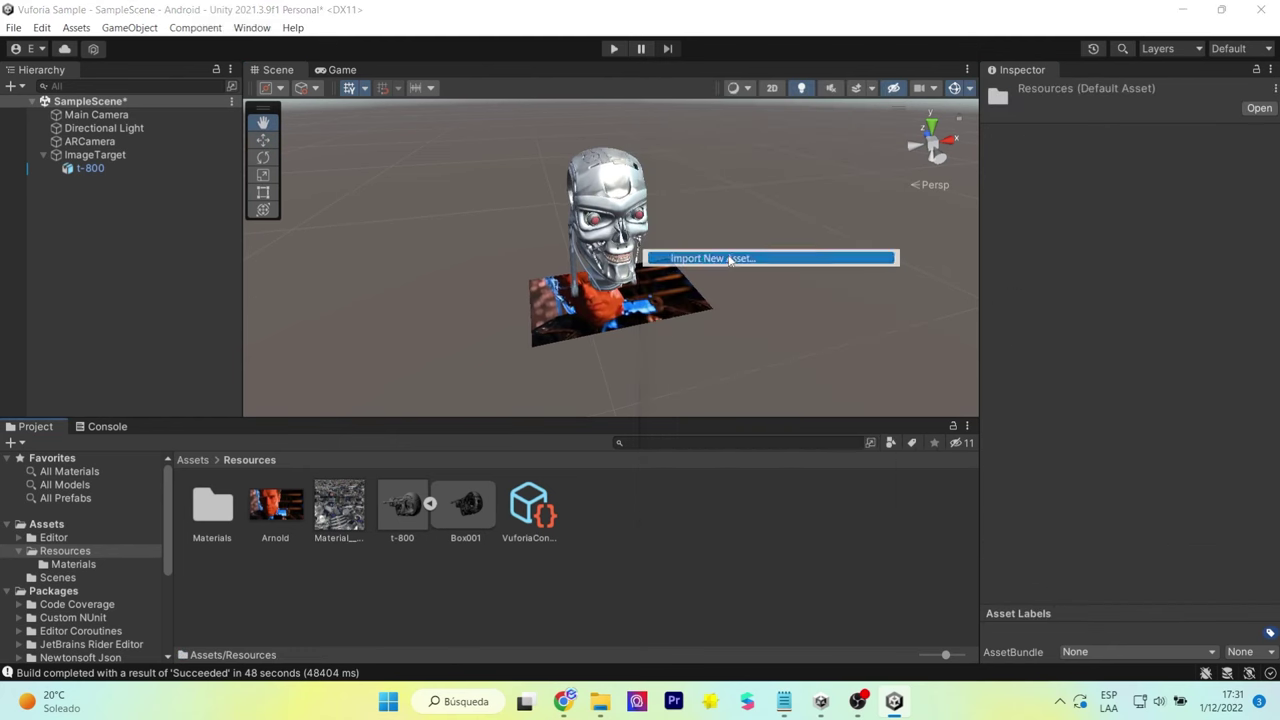
left_click(264, 190)
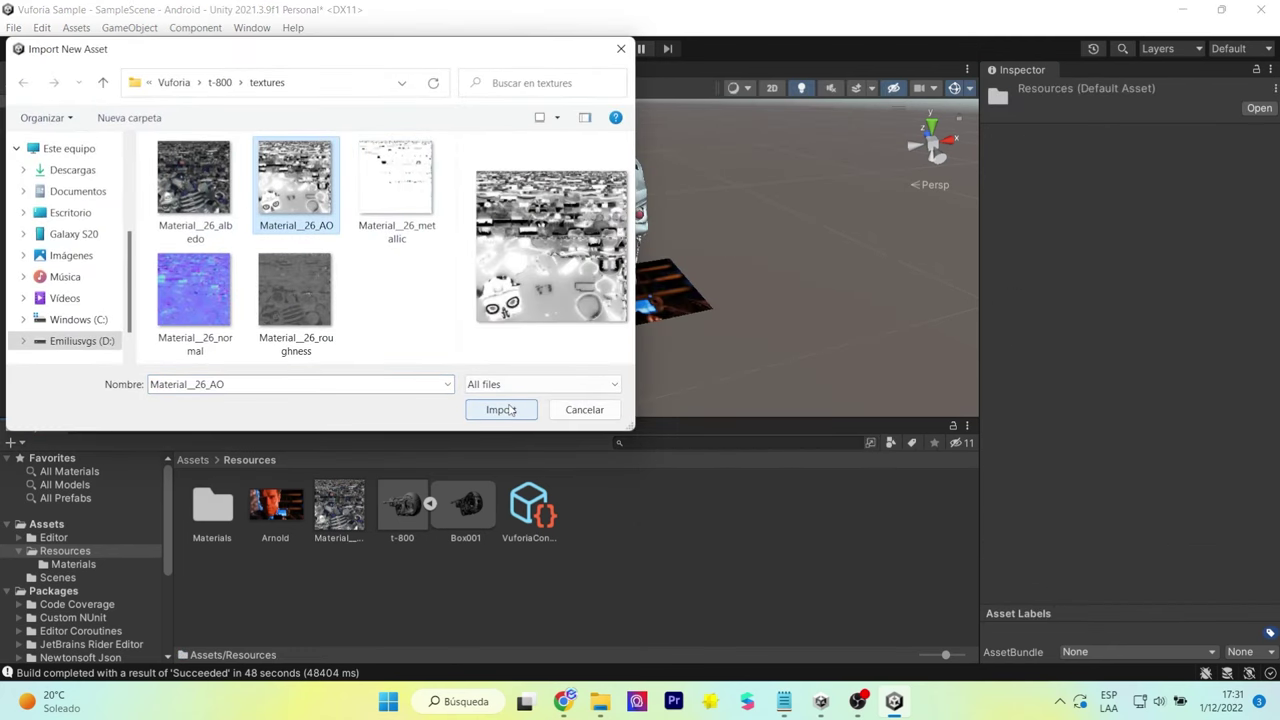
left_click(396, 178)
left_click(500, 410)
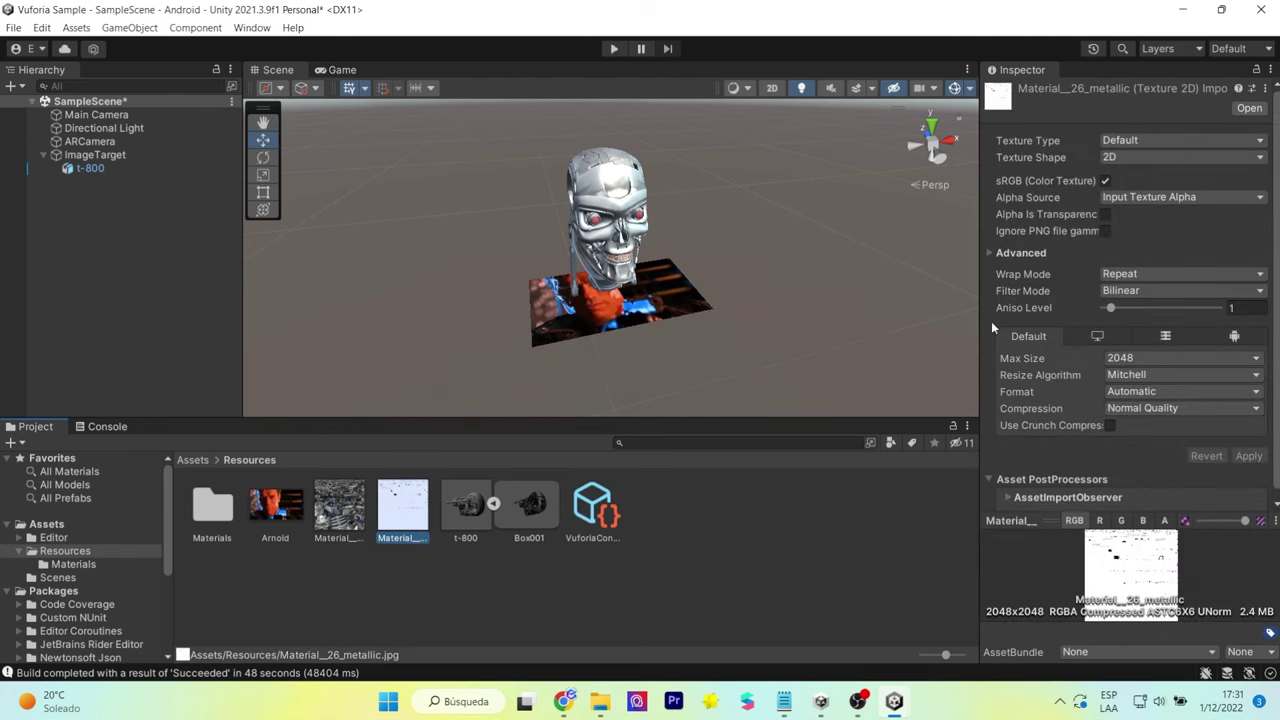
Step: Assign the metallic texture to the skull material's Metallic slot
left_click(96, 168)
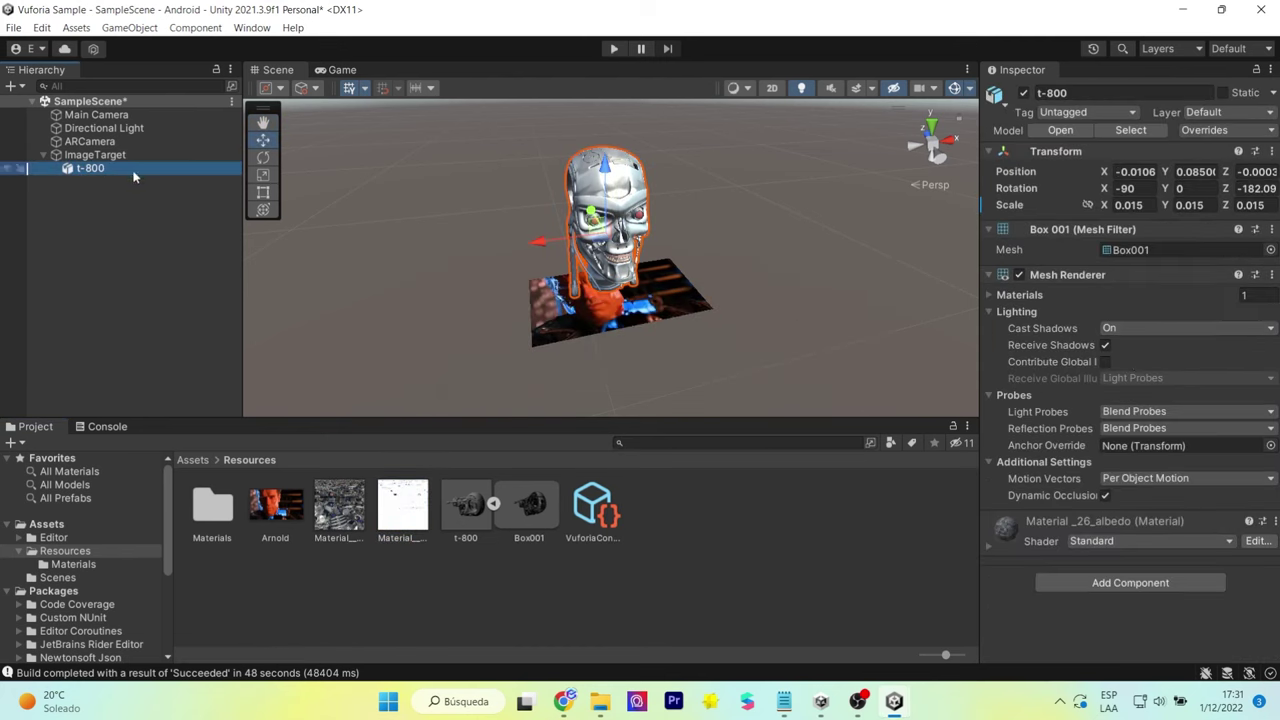
double_click(218, 518)
left_click(222, 513)
left_click(250, 460)
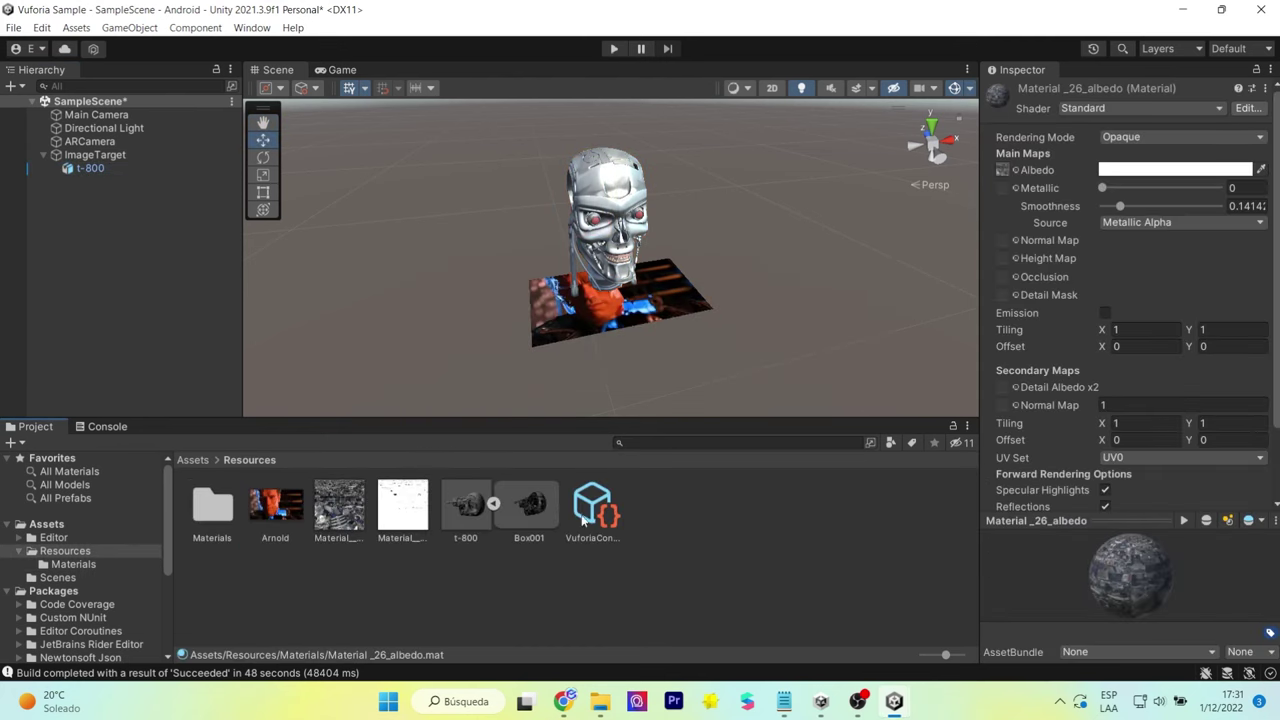
left_click_drag(759, 379, 1003, 189)
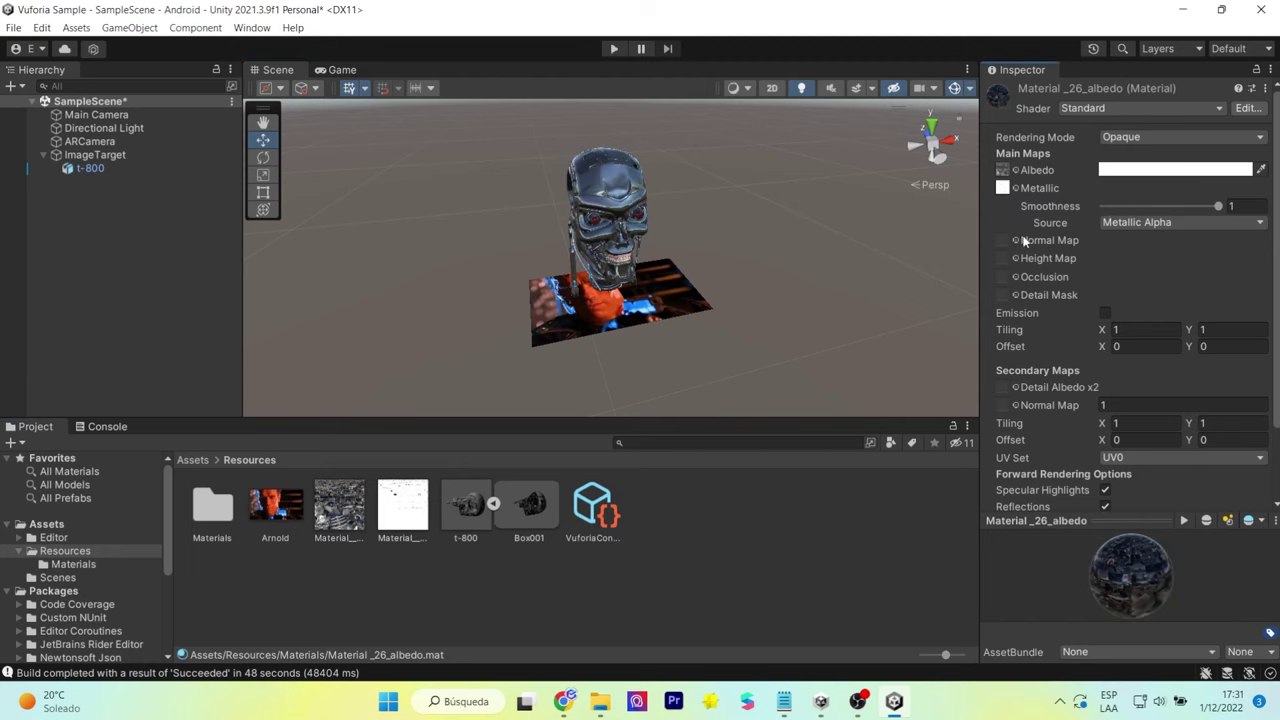
Step: Import the Material__26_AO, normal and roughness textures into the Resources folder
right_click(748, 516)
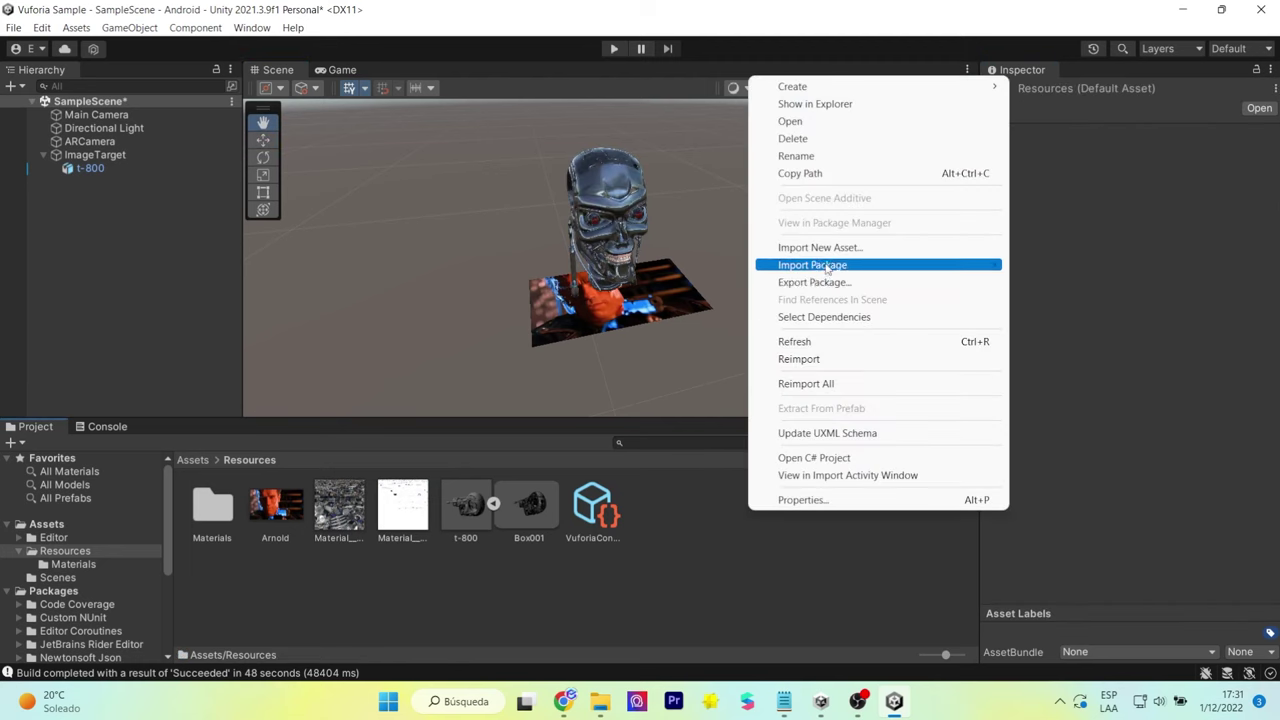
left_click(810, 266)
left_click(295, 180)
left_click(194, 290, "ctrl")
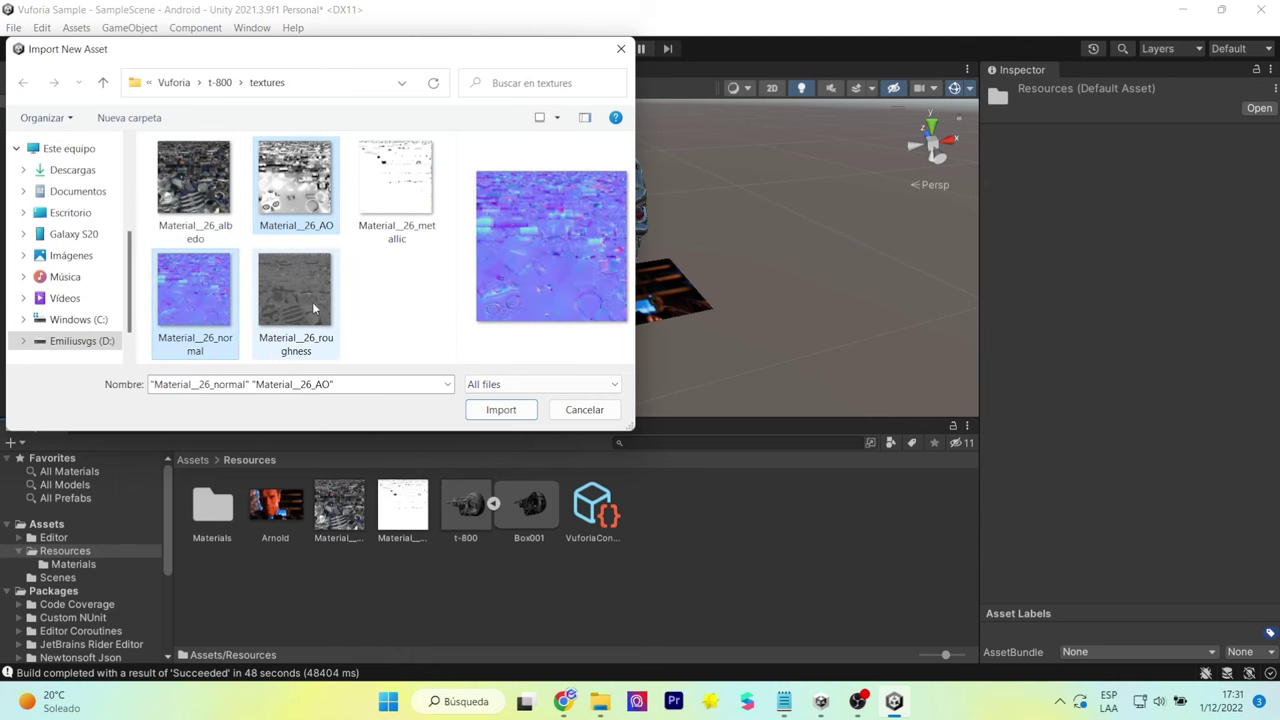
left_click(300, 295, "ctrl")
left_click(501, 409)
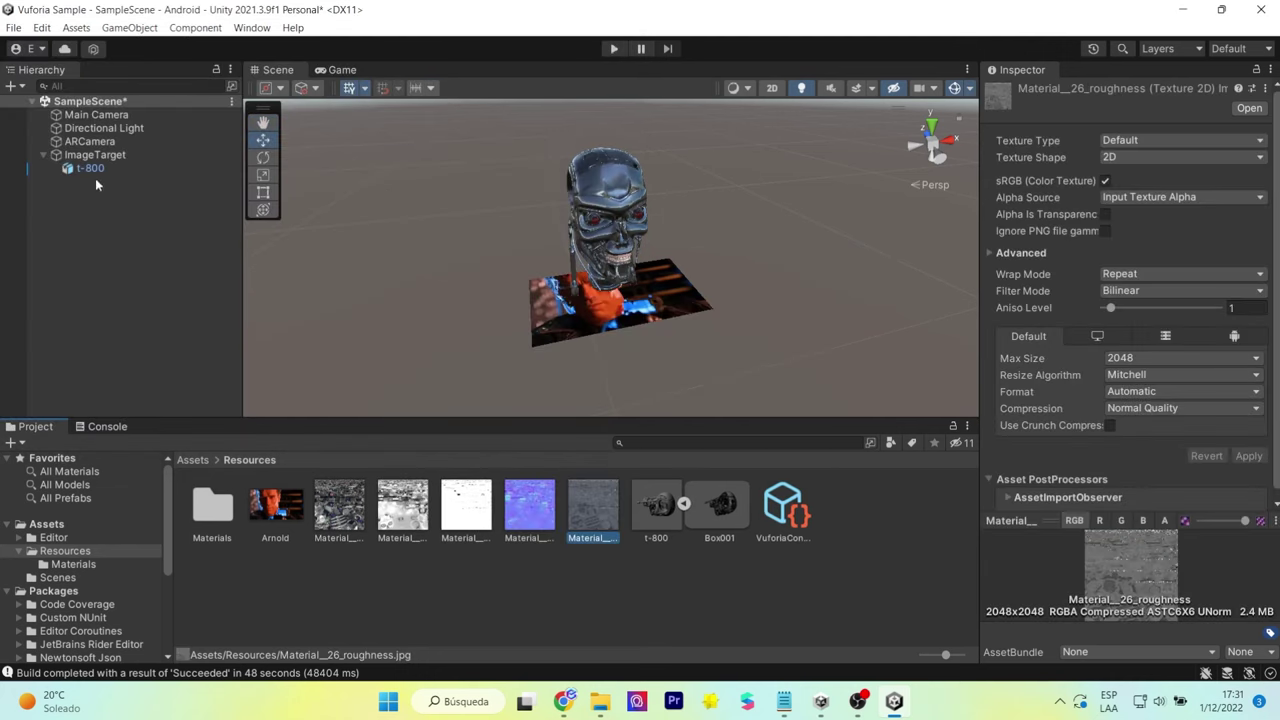
Step: Assign the imported normal texture as the t-800 skull material's Normal Map
double_click(211, 506)
left_click(211, 506)
left_click(249, 460)
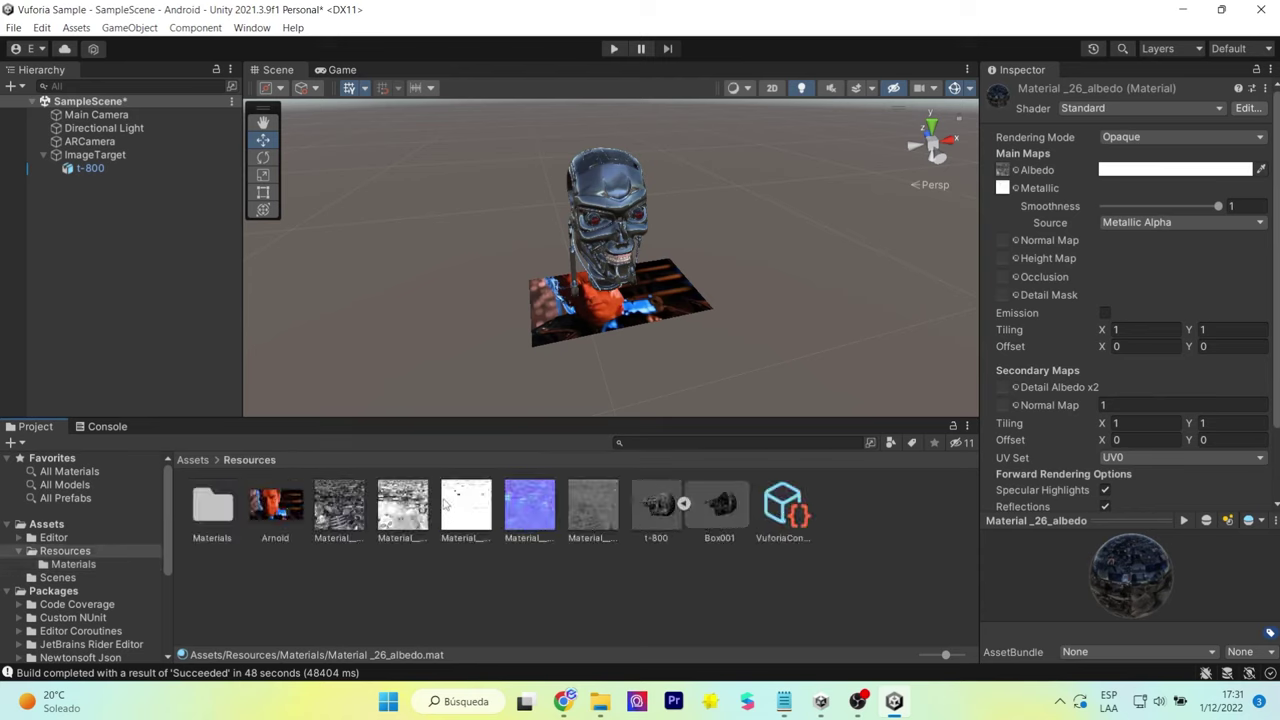
left_click_drag(946, 656, 960, 655)
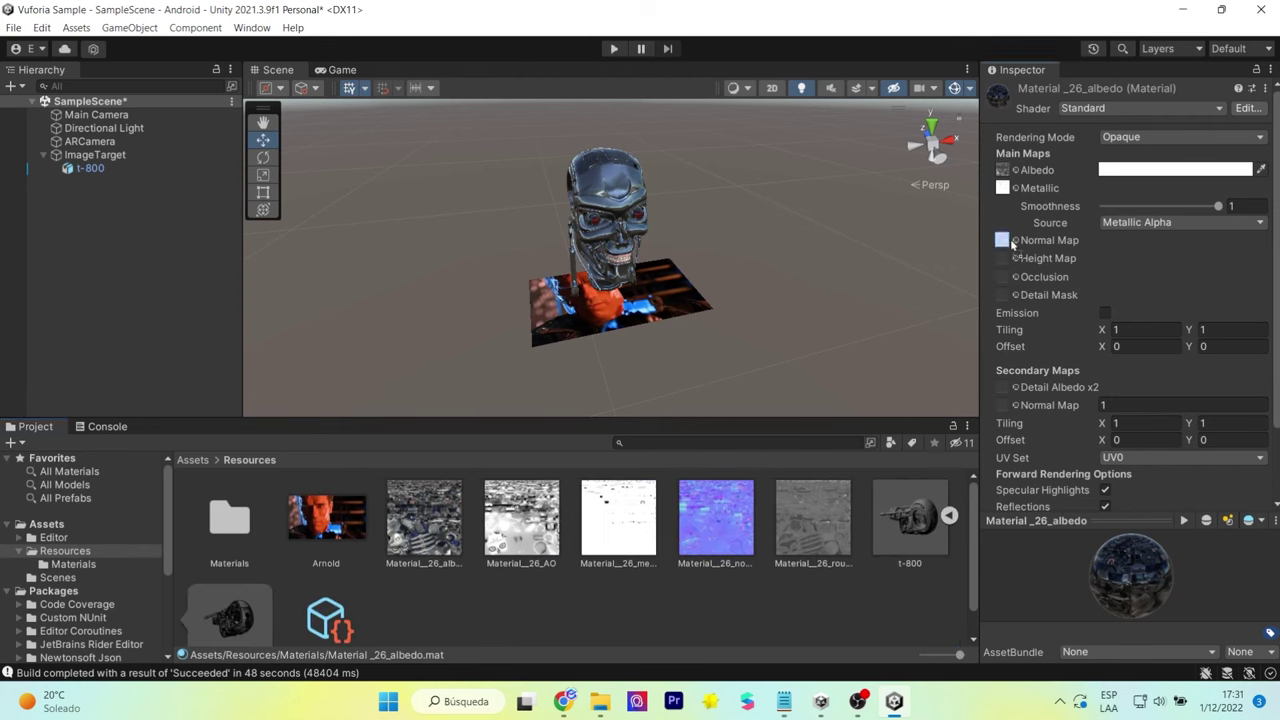
left_click_drag(1013, 242, 1012, 243)
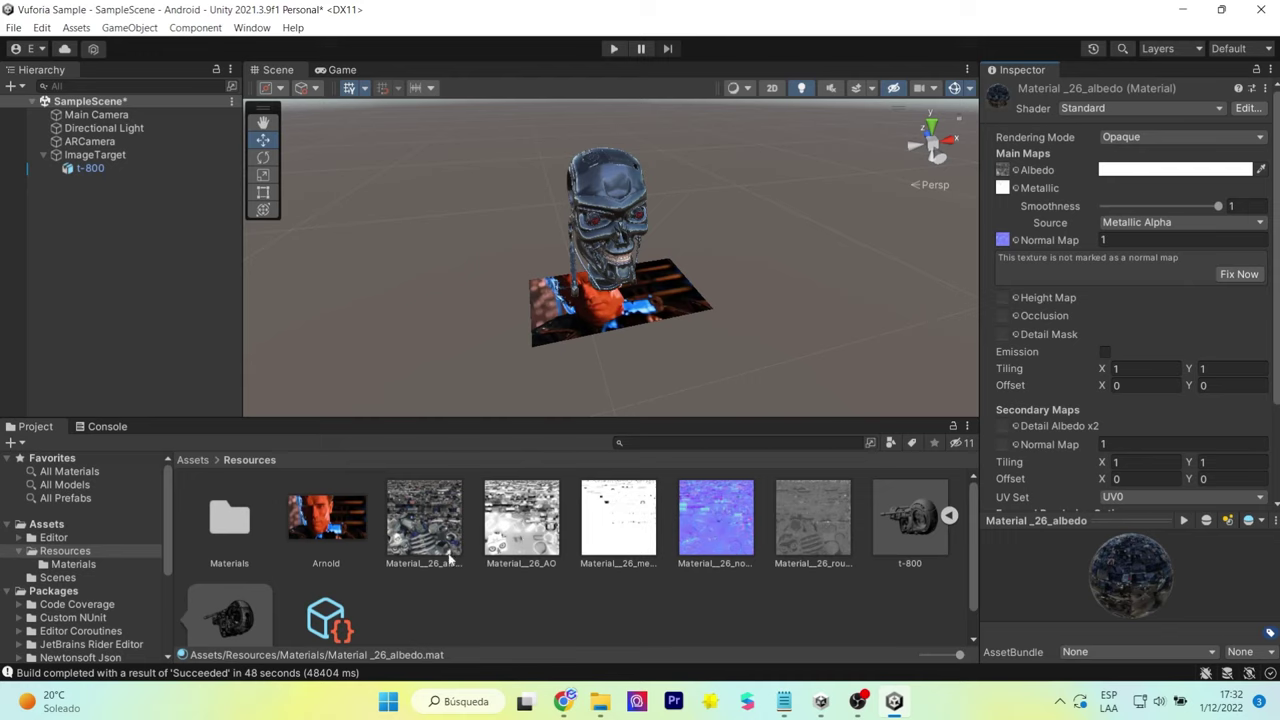
scroll(1088, 378, "down", 3)
scroll(1074, 392, "down", 1)
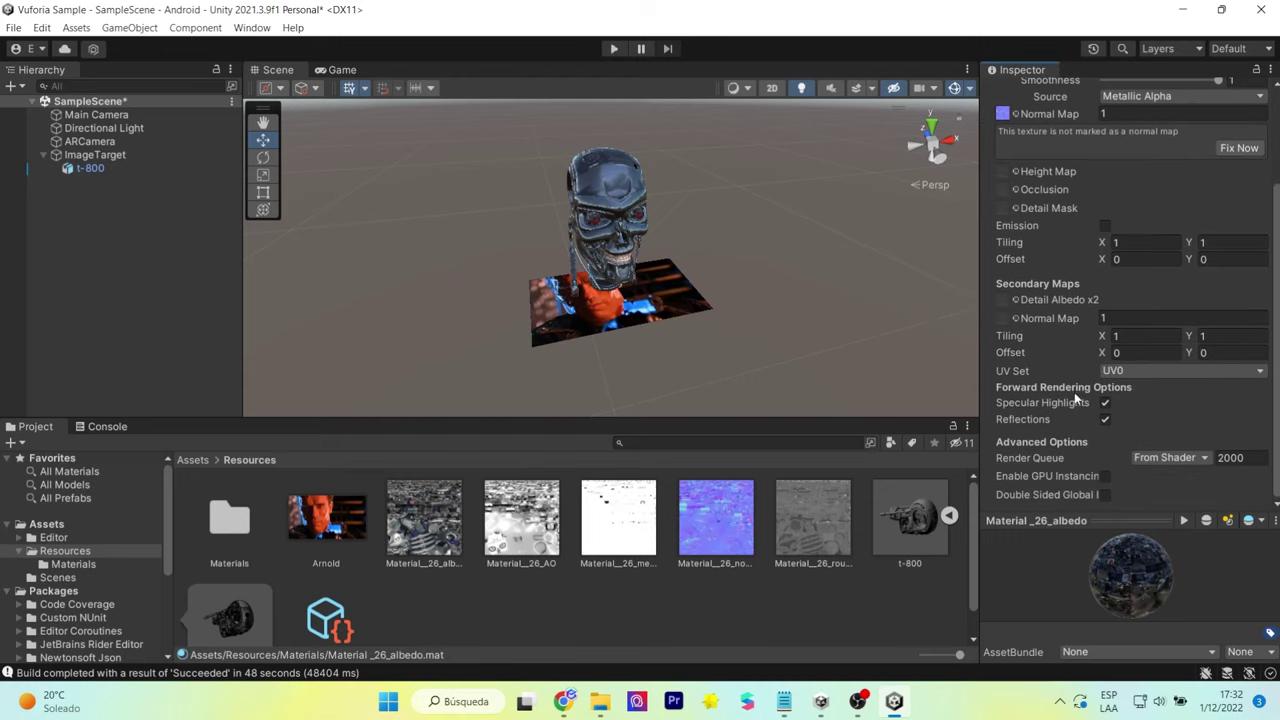
scroll(1074, 392, "up", 4)
scroll(640, 275, "up", 1)
scroll(640, 275, "down", 1)
left_click(640, 275)
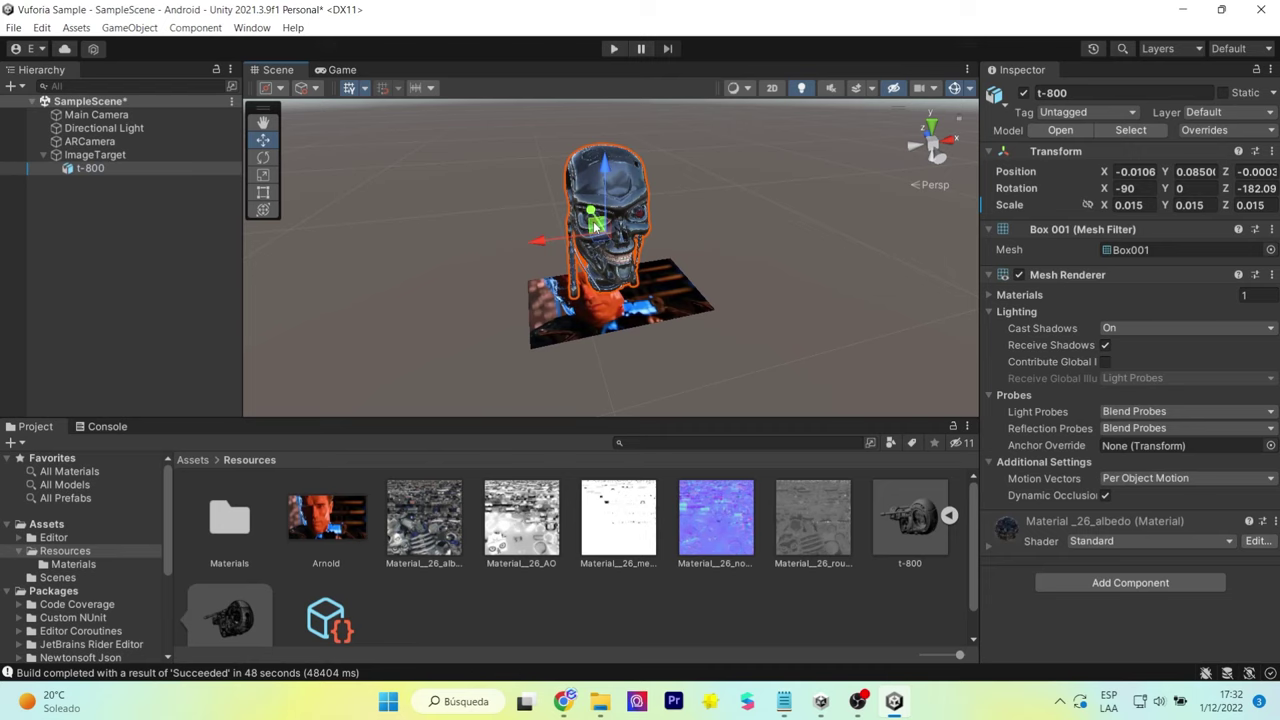
left_click(675, 597)
Step: With the t-800 skull selected, run File > Build And Run to start the Android build
left_click(78, 172)
left_click(14, 27)
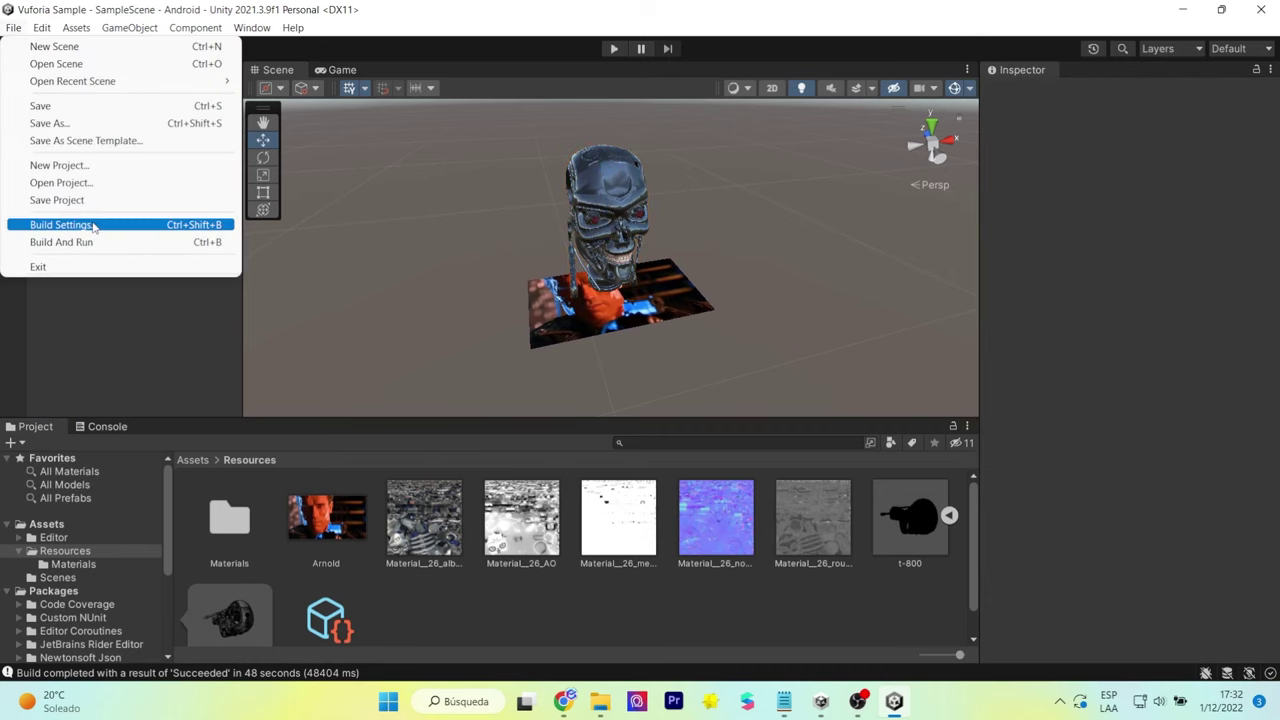
left_click(80, 243)
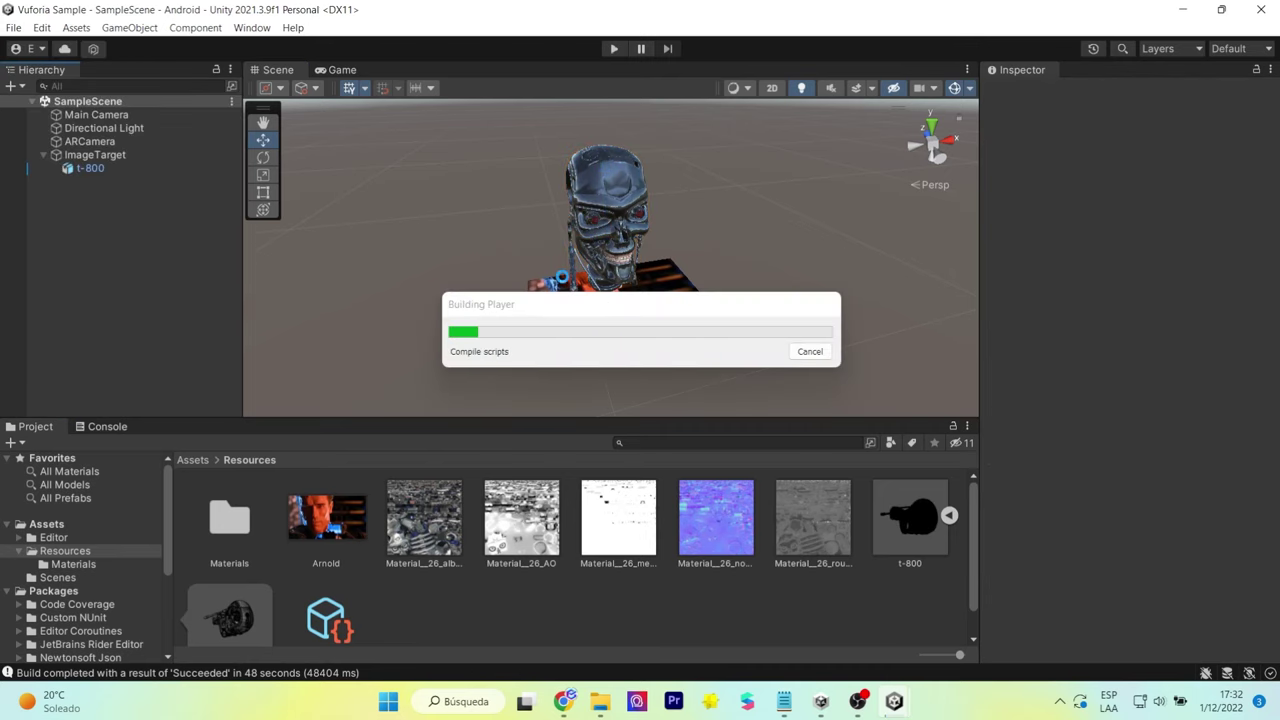